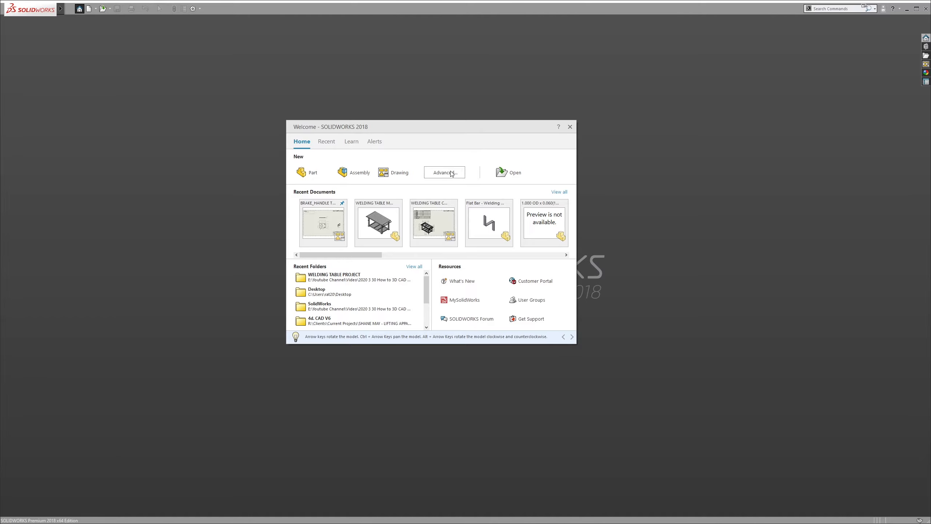
# Create a new document from the custom drawing template
pyautogui.click(453, 173)
pyautogui.click(173, 142)
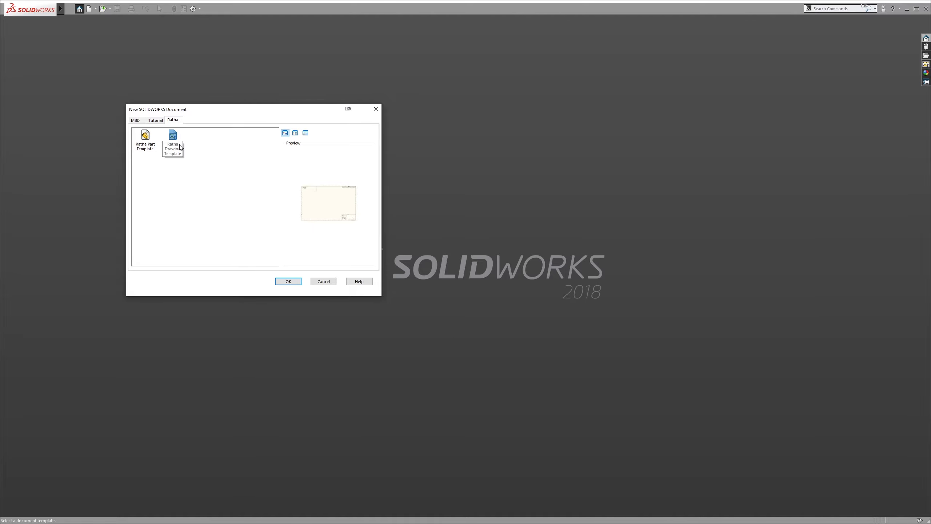
pyautogui.click(180, 147)
pyautogui.click(201, 157)
pyautogui.click(173, 140)
pyautogui.click(288, 282)
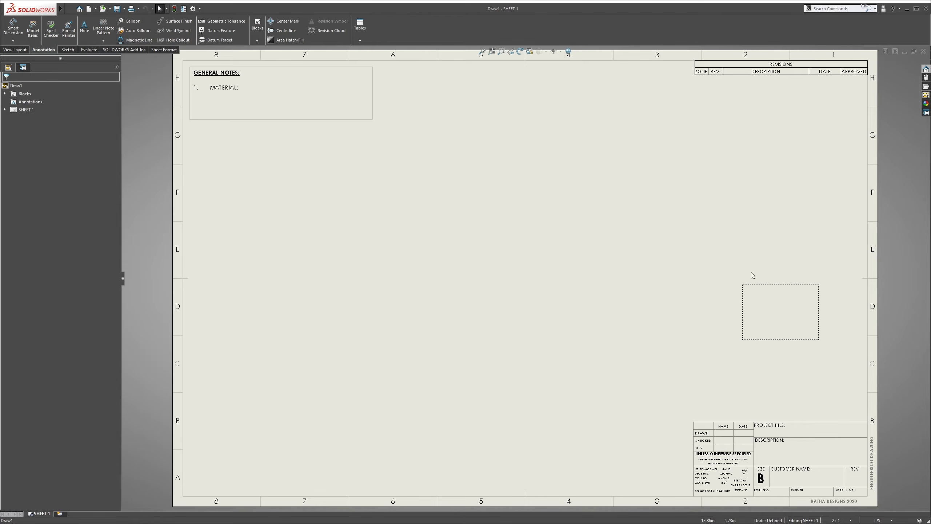
# Insert the WELDING TABLE MASTER model into the sheet's empty predefined view and rebuild the document
pyautogui.rightClick(766, 285)
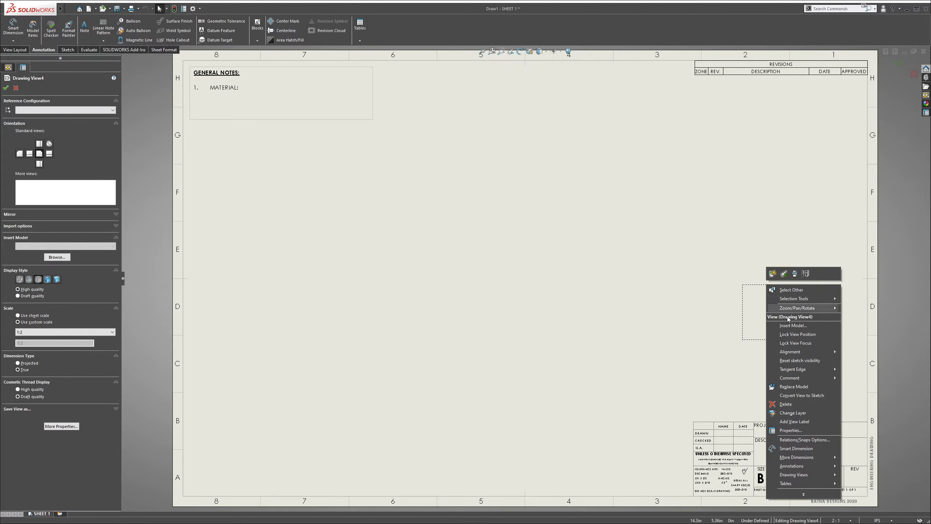
pyautogui.click(794, 326)
pyautogui.click(65, 194)
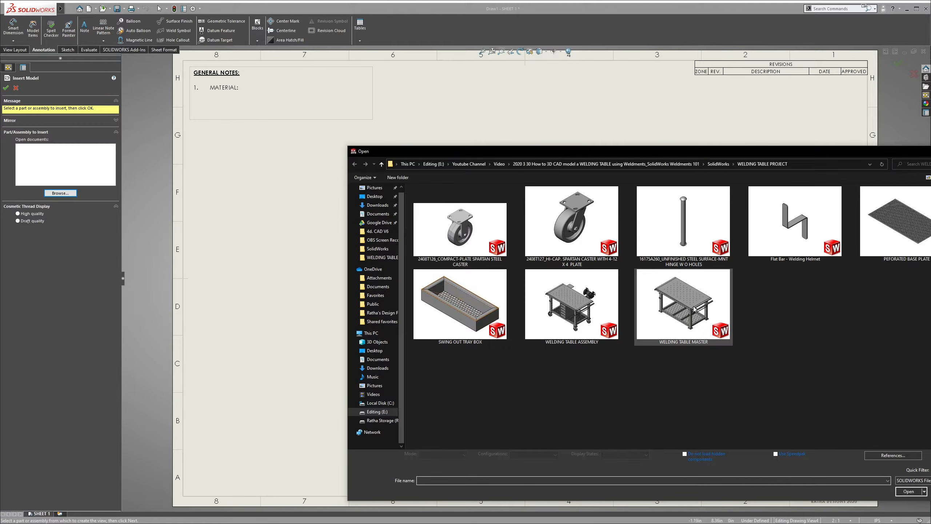
pyautogui.click(694, 309)
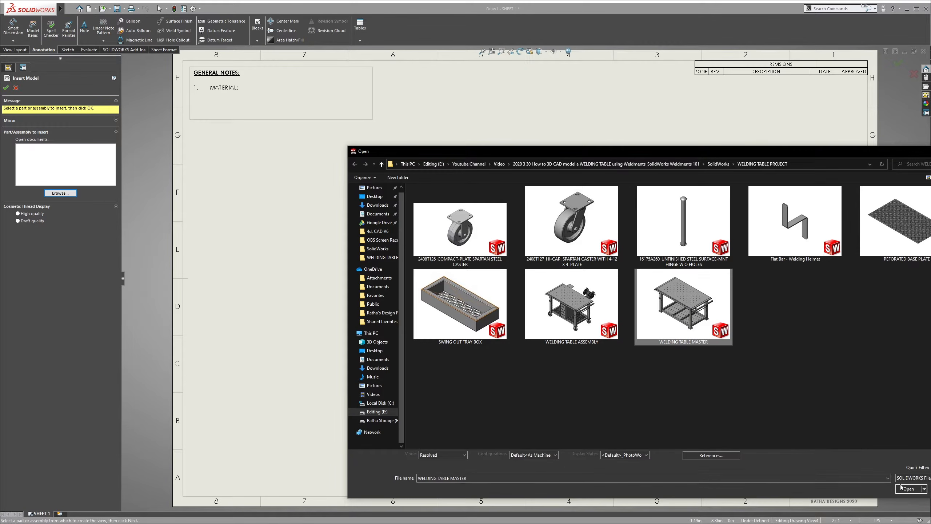
pyautogui.click(902, 488)
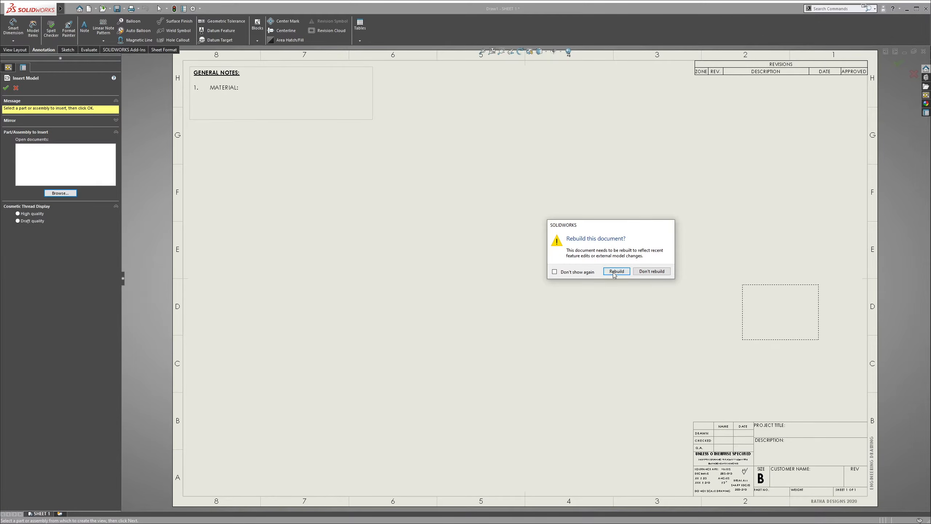
pyautogui.click(616, 271)
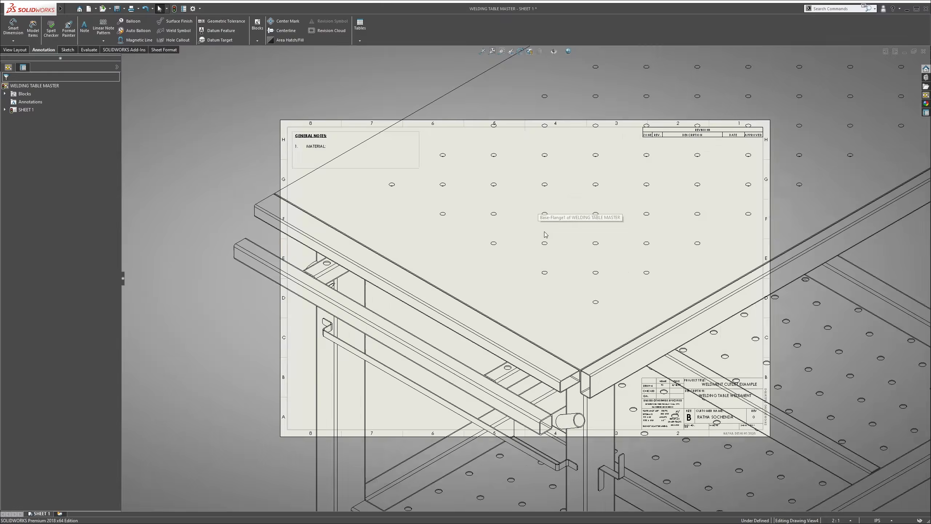
# Set the welding table view's custom scale to 1:12
pyautogui.scroll(5, 545, 235)
pyautogui.click(529, 168)
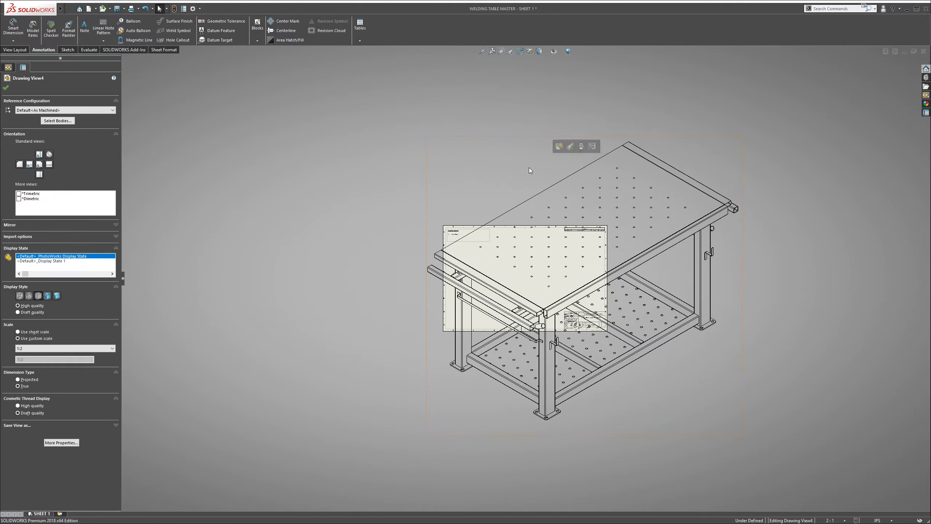
pyautogui.click(65, 347)
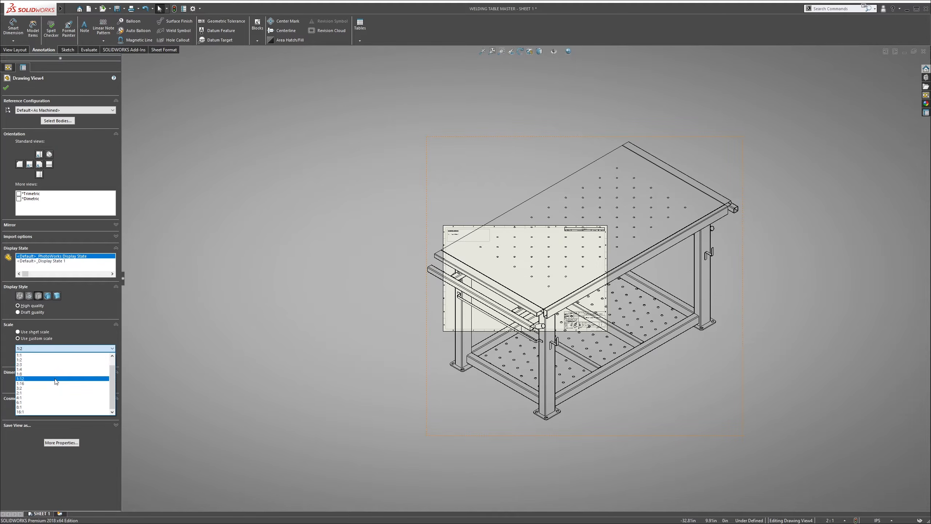
pyautogui.click(55, 377)
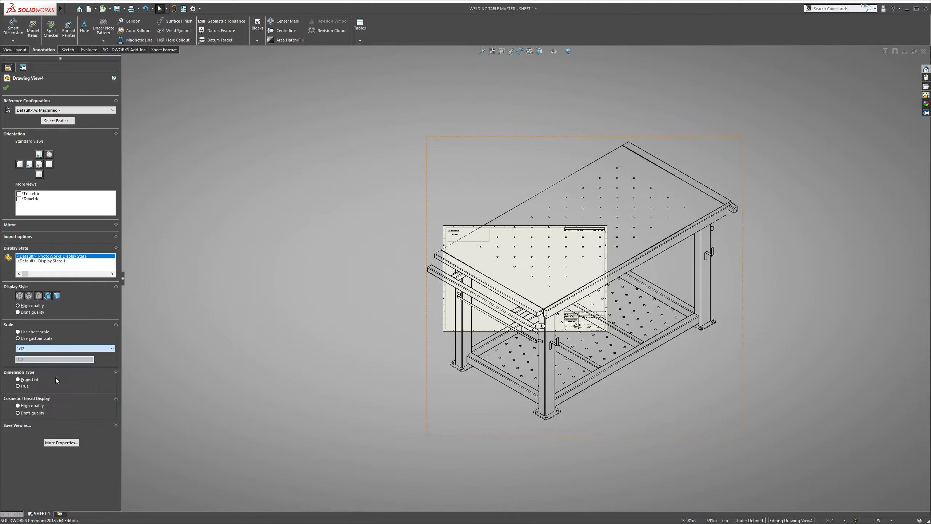
# Give the table view an isometric orientation and a high-quality Shaded With Edges display style
pyautogui.click(50, 154)
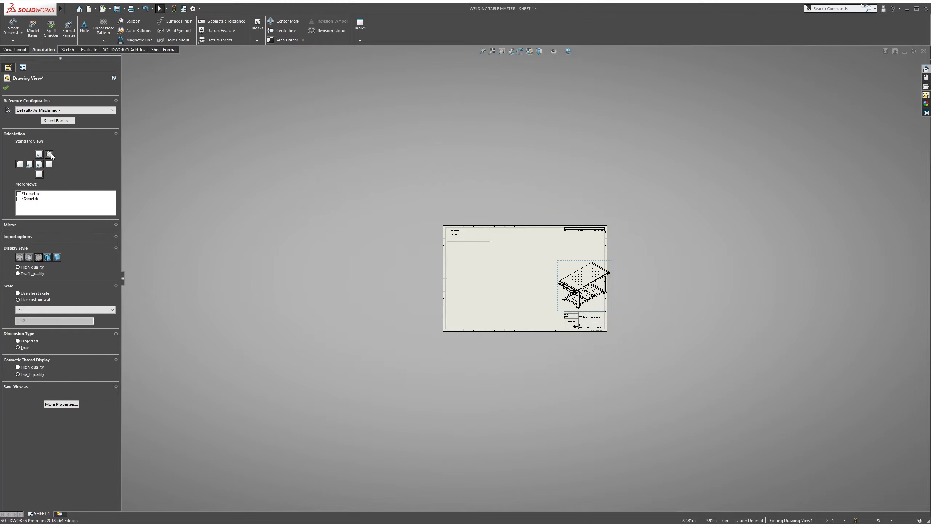
pyautogui.click(47, 257)
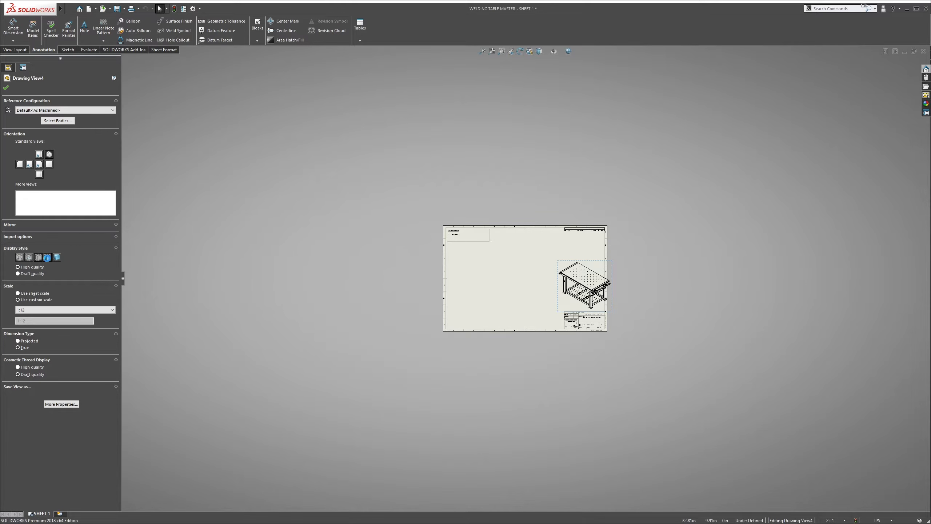
pyautogui.scroll(-5, 536, 256)
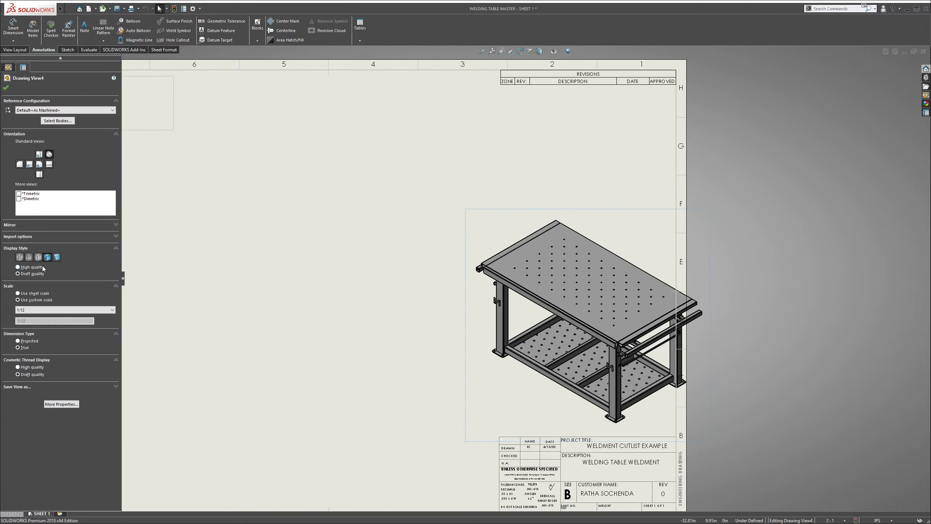
pyautogui.click(35, 268)
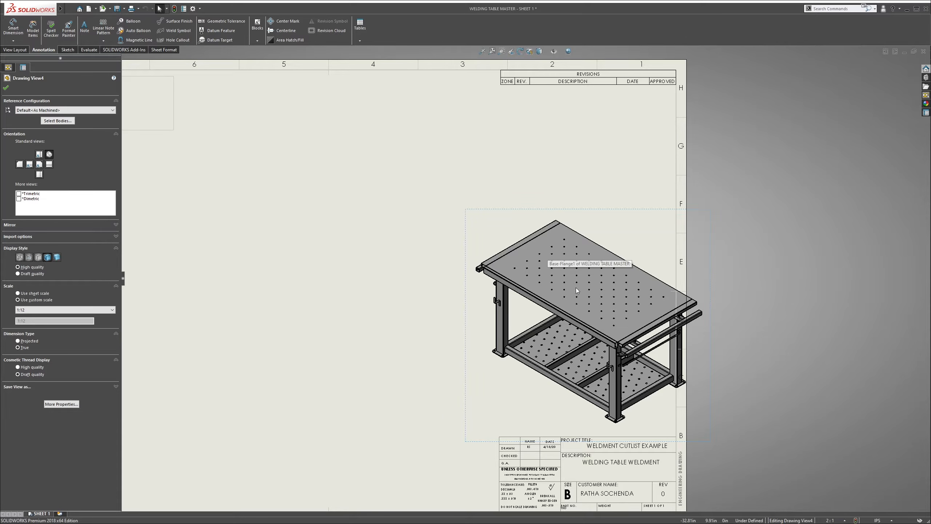
# Move the table view fully inside the sheet border, above the title block
pyautogui.scroll(2, 549, 257)
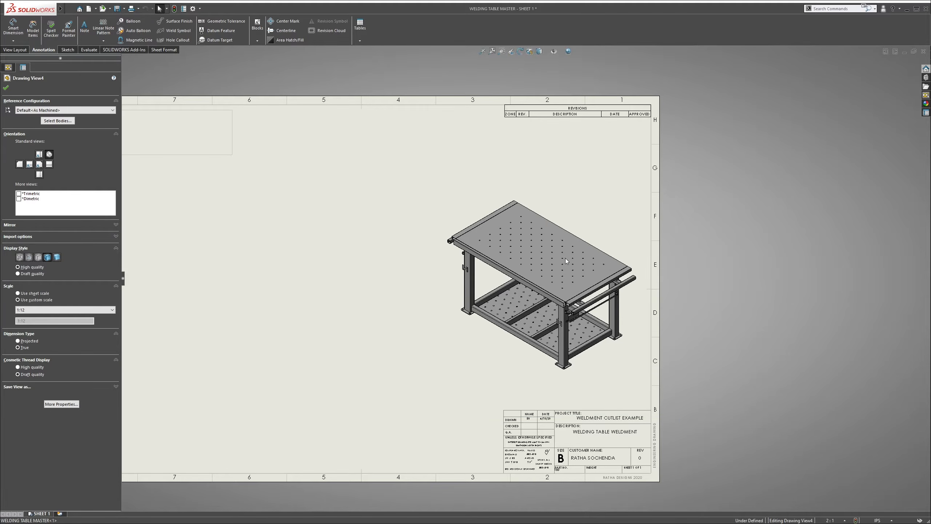
pyautogui.scroll(-2, 545, 237)
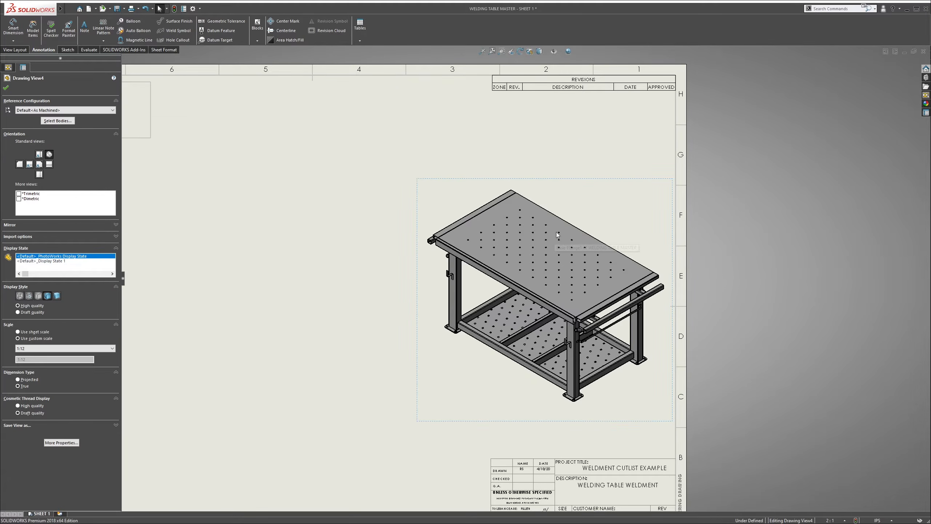
pyautogui.scroll(1, 515, 273)
pyautogui.click(388, 184)
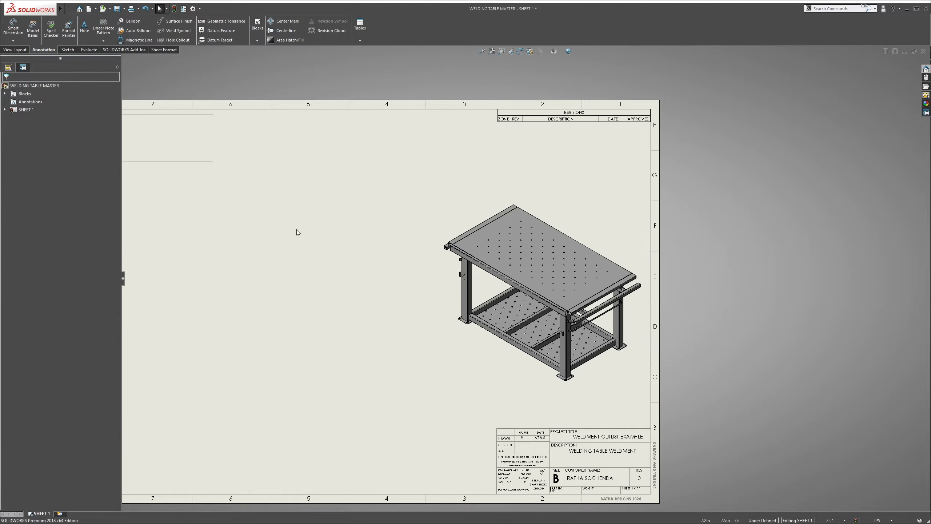
# Edit the sheet format, delete the General Notes block, and return to the sheet
pyautogui.rightClick(268, 247)
pyautogui.click(298, 290)
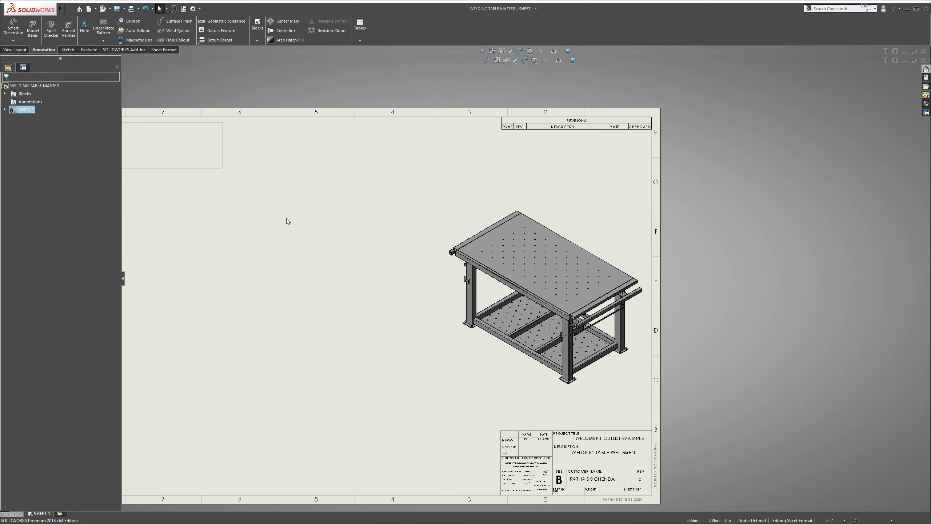
pyautogui.scroll(-1, 366, 235)
pyautogui.moveTo(417, 250); pyautogui.dragTo(264, 189)
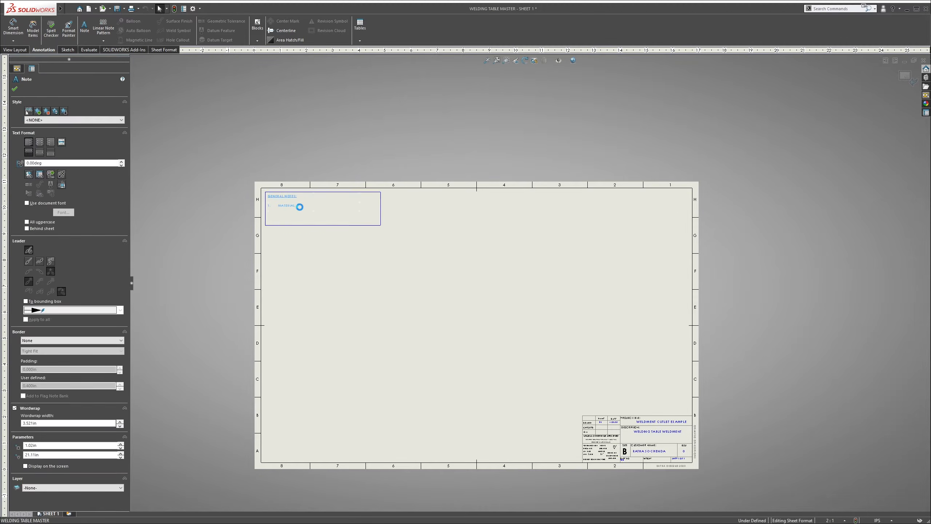
pyautogui.press('Delete')
pyautogui.click(905, 76)
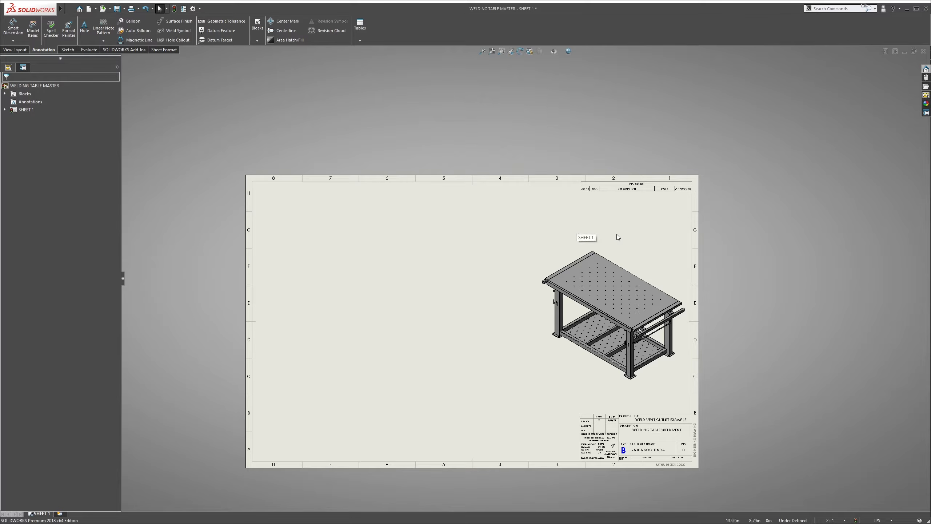
# Insert a weldment cut list for the table view and place it at the upper-left corner of the sheet border
pyautogui.scroll(-2, 536, 260)
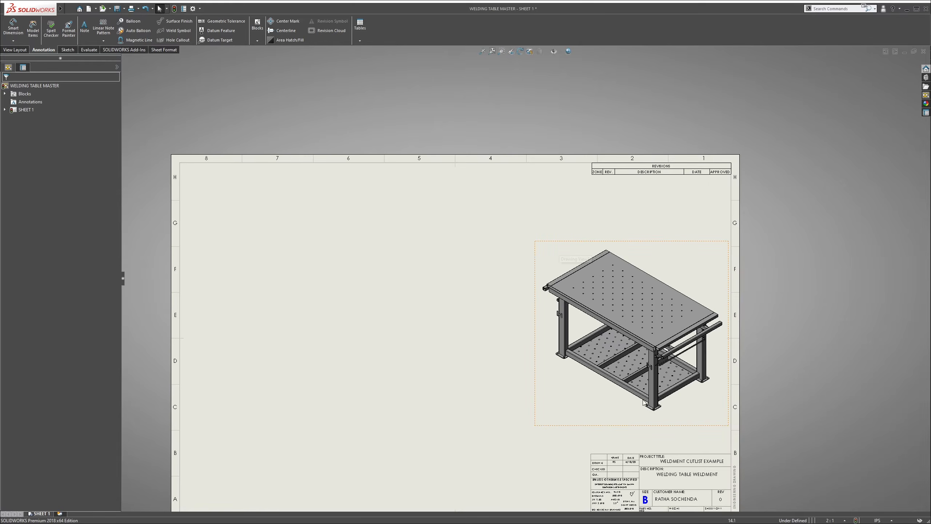
pyautogui.click(557, 252)
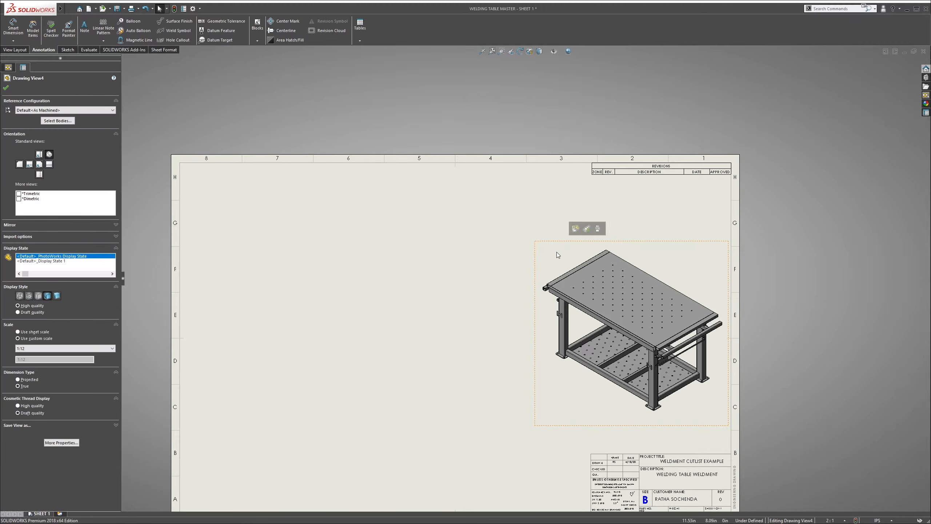
pyautogui.click(394, 94)
pyautogui.click(360, 41)
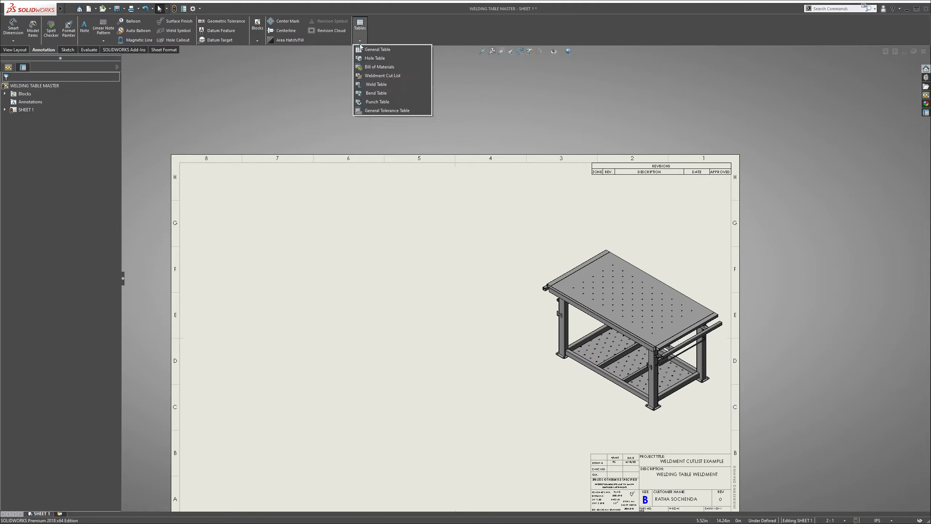
pyautogui.click(380, 78)
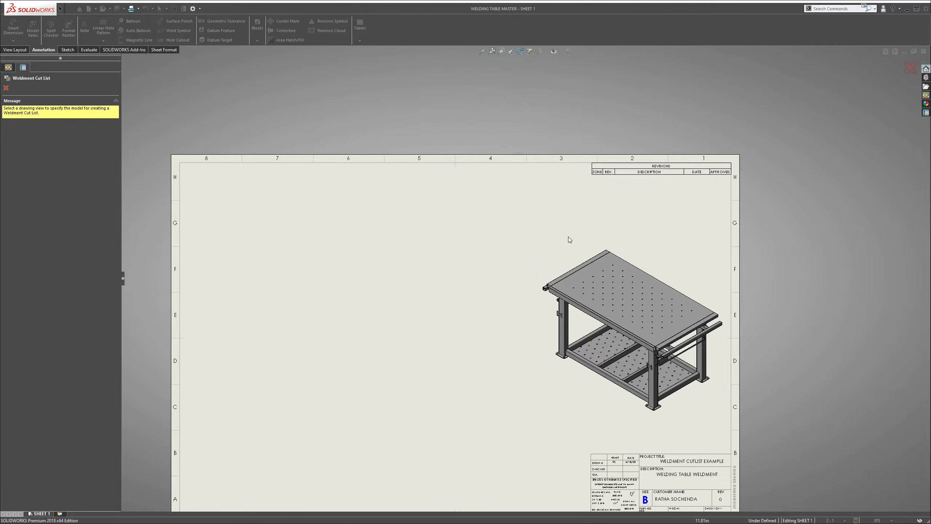
pyautogui.click(589, 257)
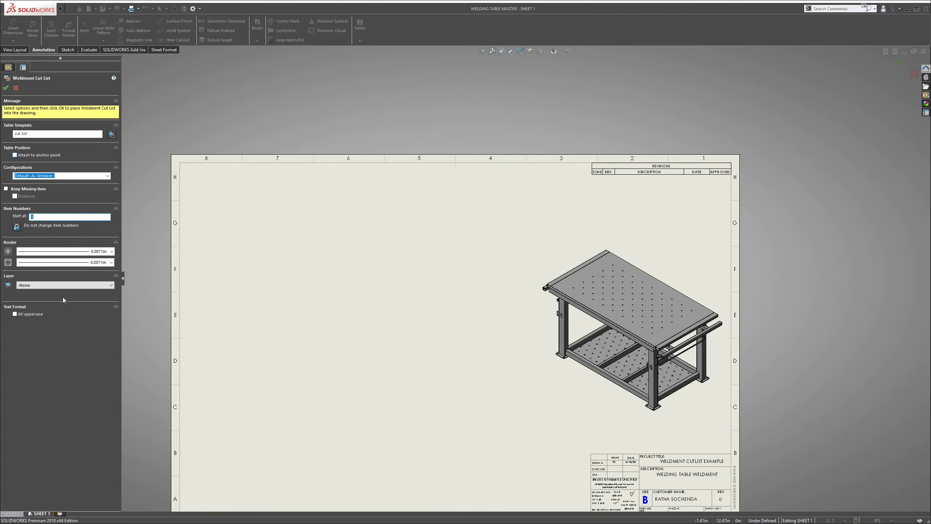
pyautogui.click(6, 89)
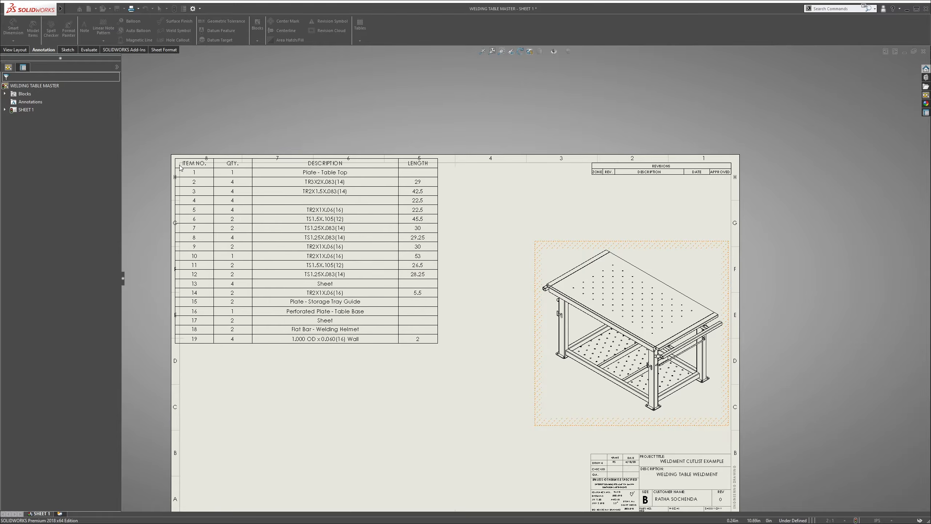
pyautogui.click(180, 167)
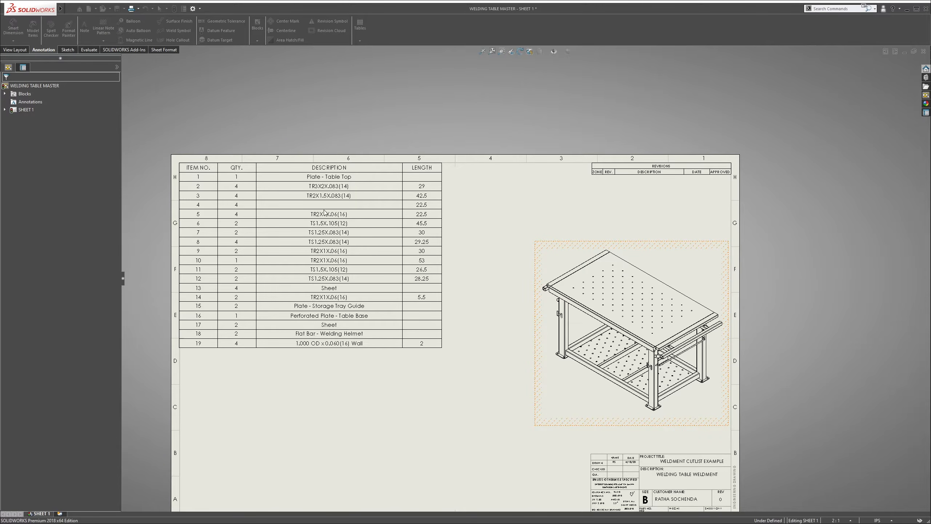
# Examine the cut list's item numbers, quantities, descriptions and lengths
pyautogui.scroll(-1, 324, 212)
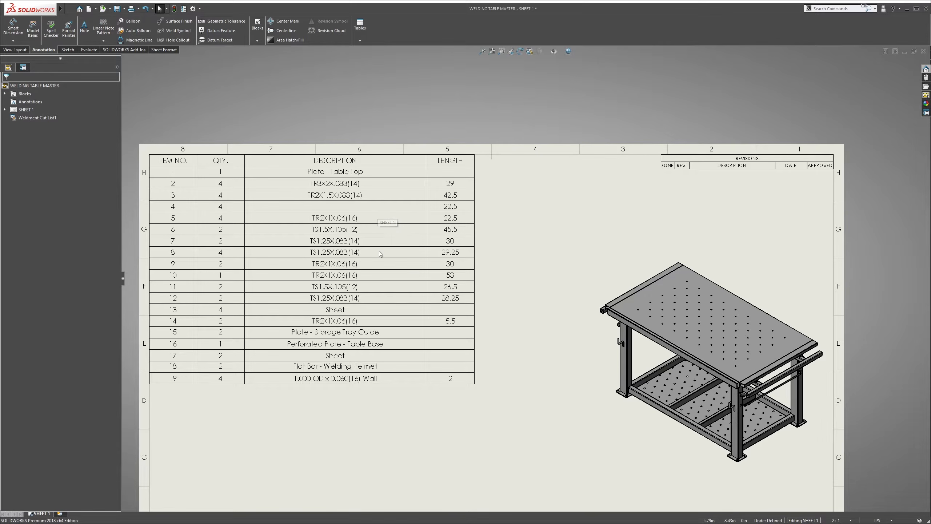
pyautogui.scroll(-1, 341, 210)
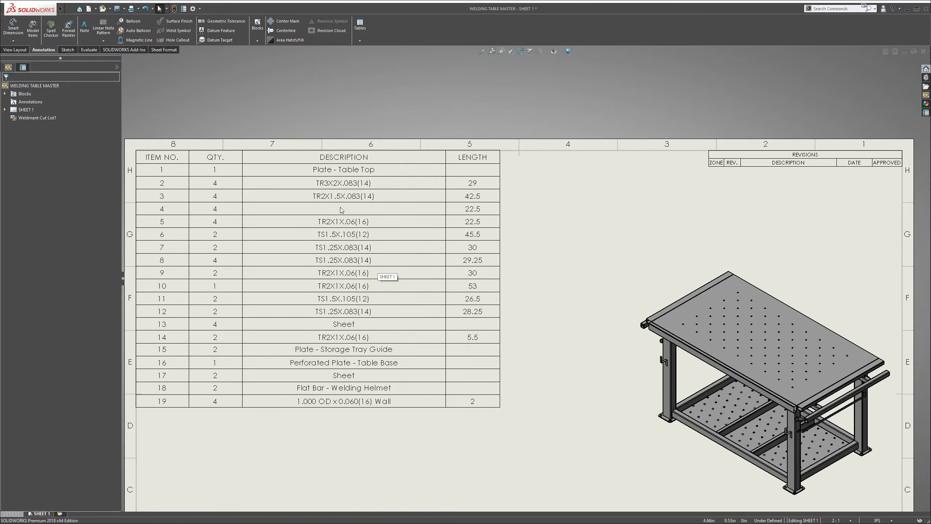
pyautogui.click(187, 200)
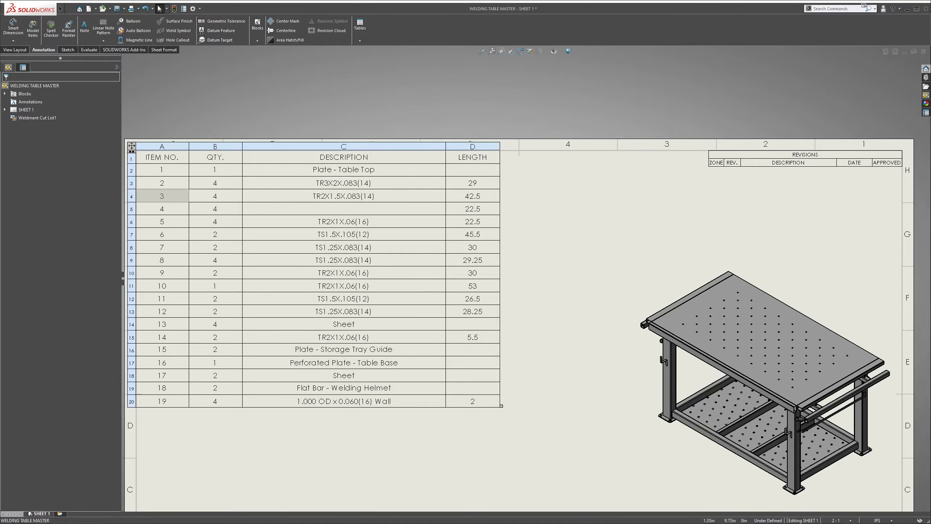
pyautogui.click(334, 201)
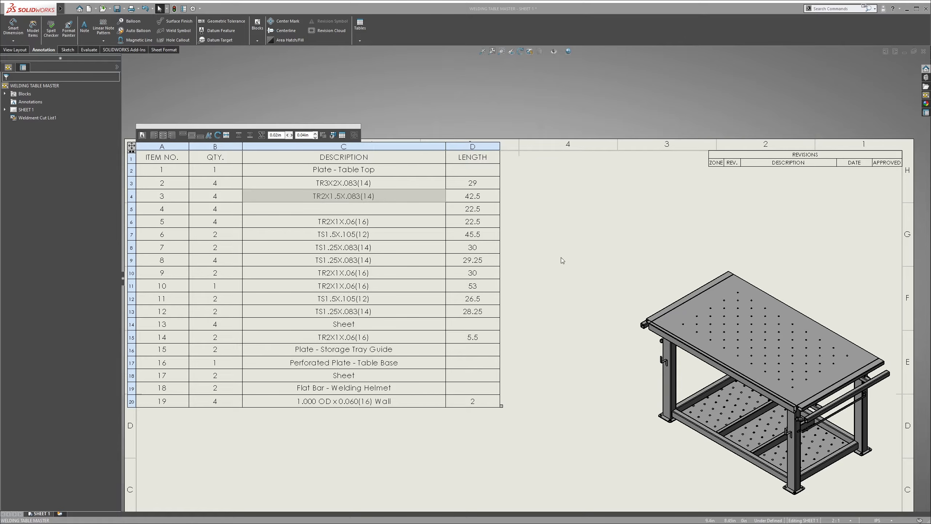
pyautogui.click(411, 213)
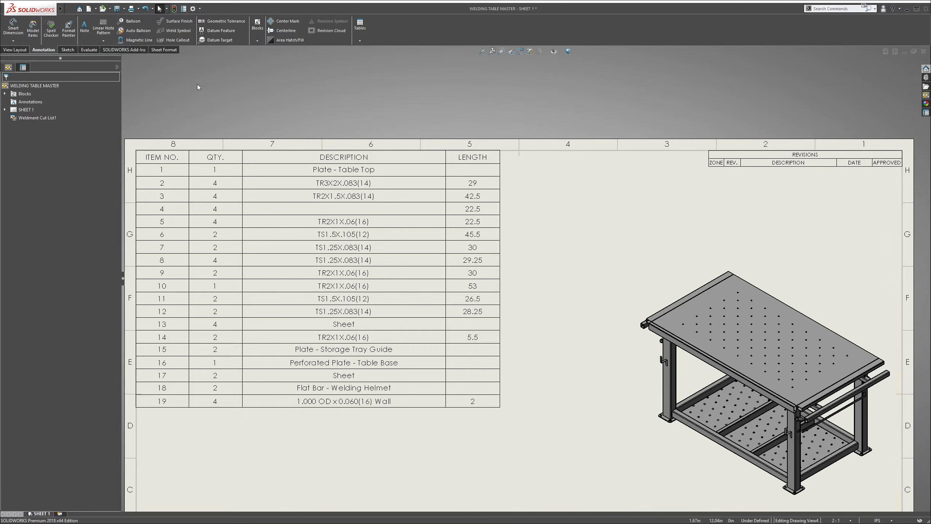
# Add circular item-number balloons to the table view with Auto Balloon and move the view higher and closer to the cut list
pyautogui.click(139, 32)
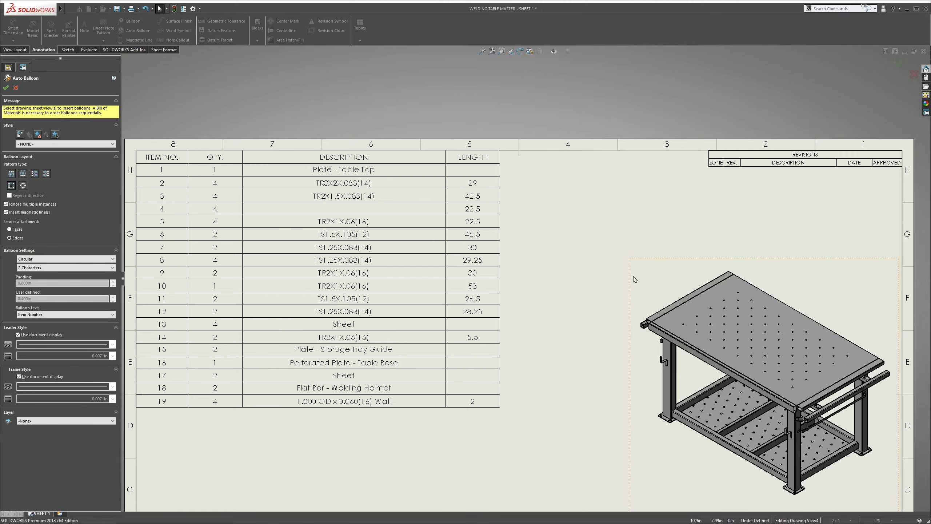
pyautogui.click(672, 272)
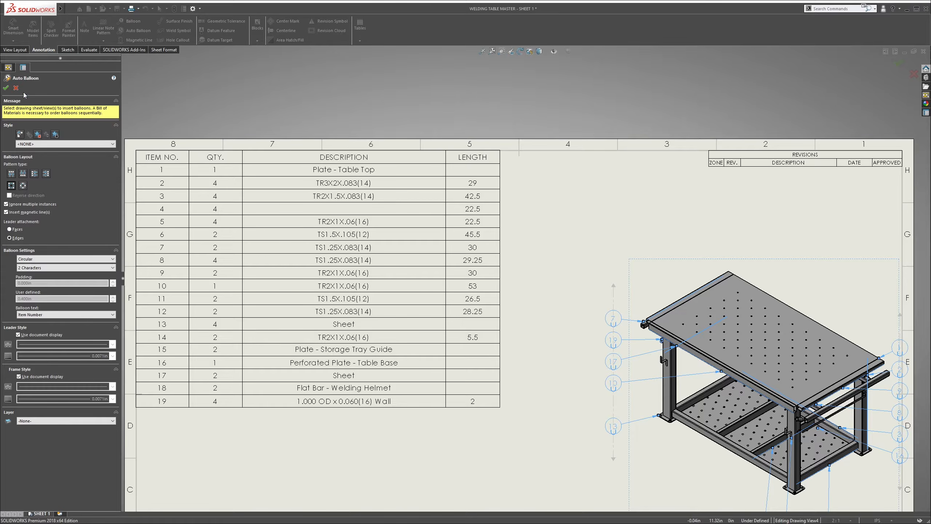
pyautogui.click(5, 88)
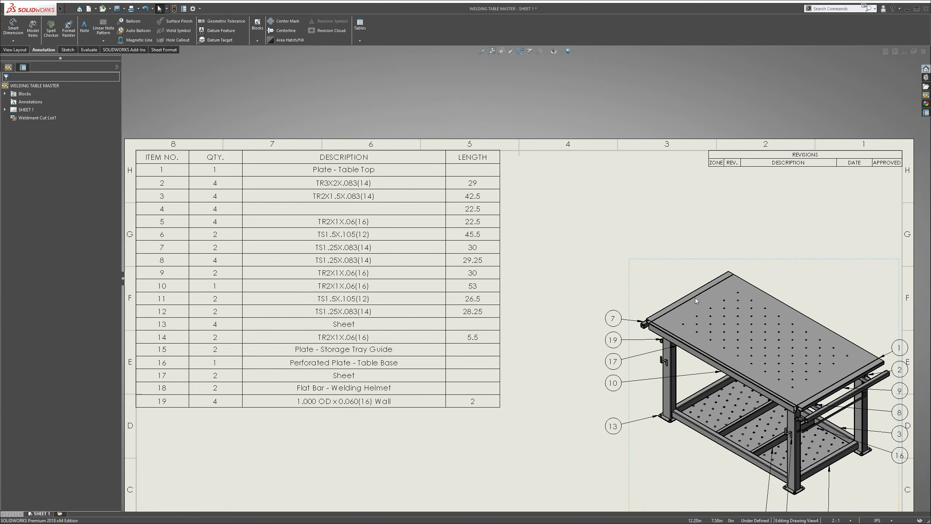
pyautogui.moveTo(696, 301); pyautogui.dragTo(647, 232)
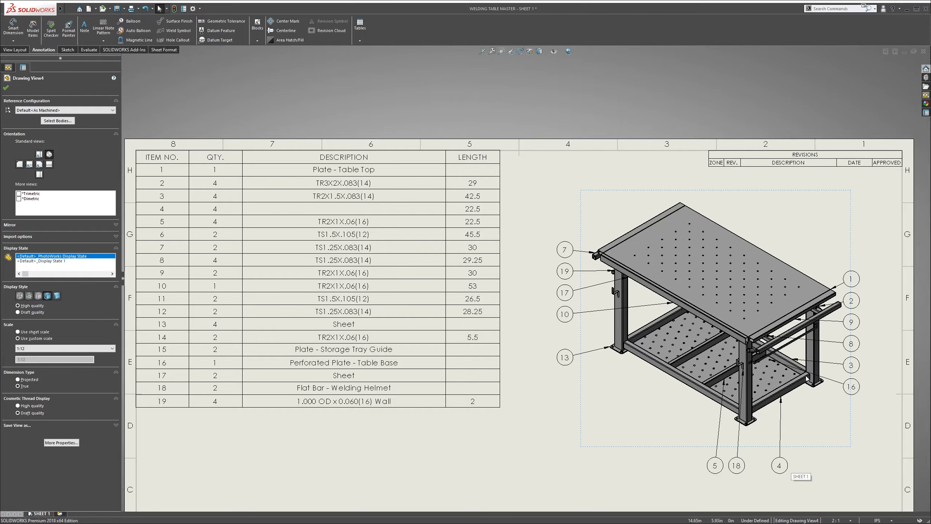
# Open the table part from the drawing view, make the table-top plate (Base-Flange1) transparent, and return to the drawing
pyautogui.click(861, 450)
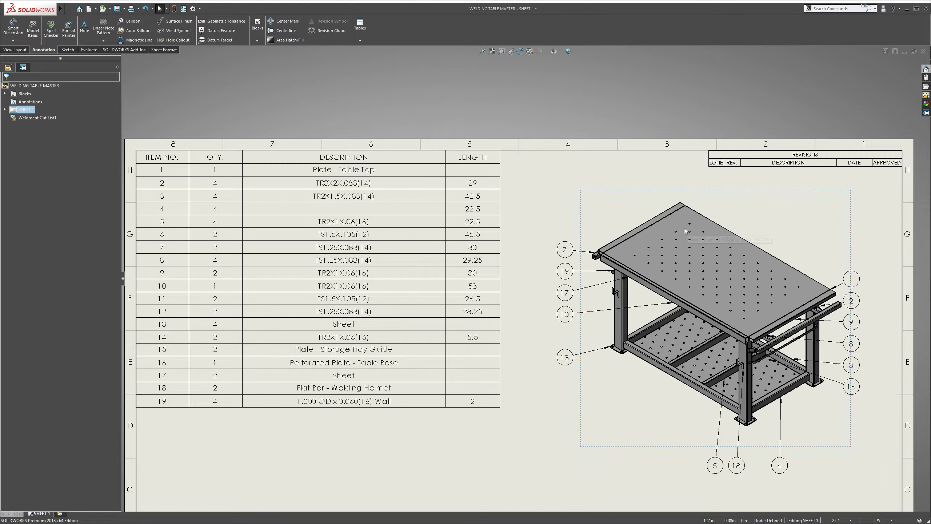
pyautogui.rightClick(740, 215)
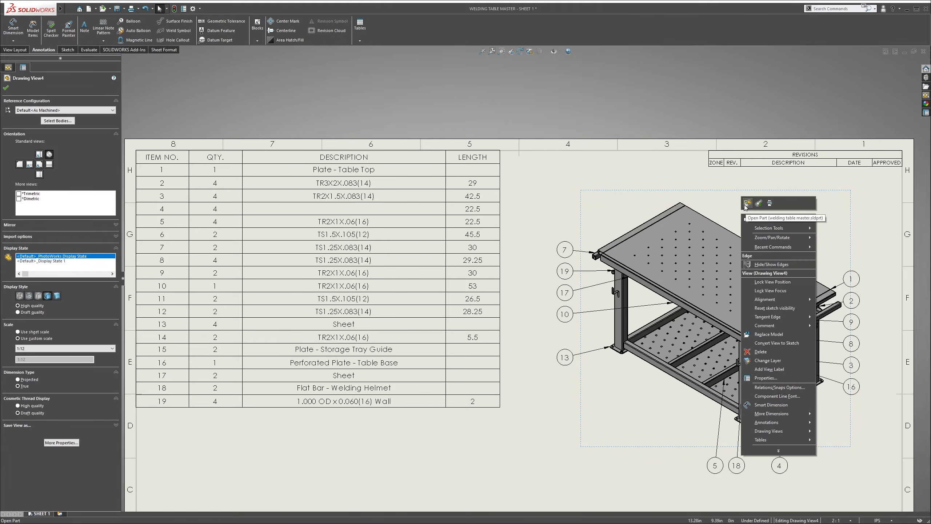
pyautogui.click(746, 204)
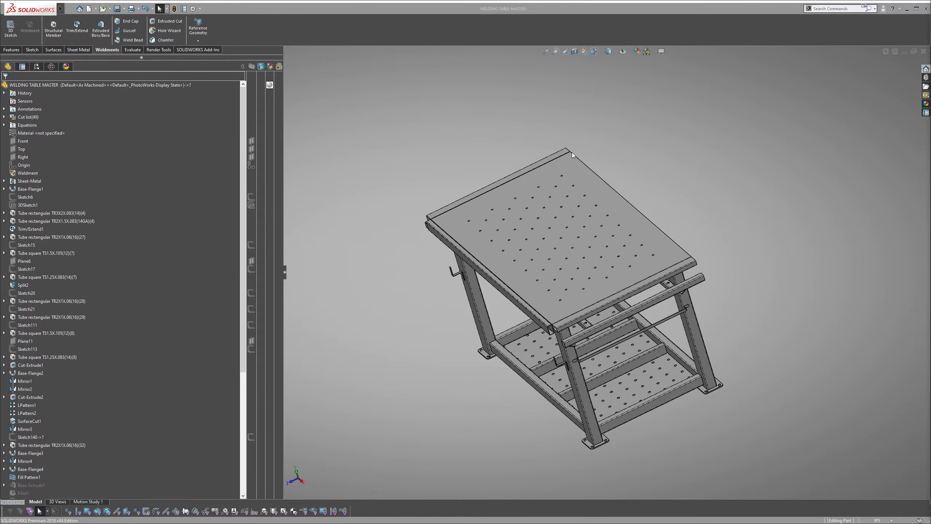
pyautogui.click(565, 170)
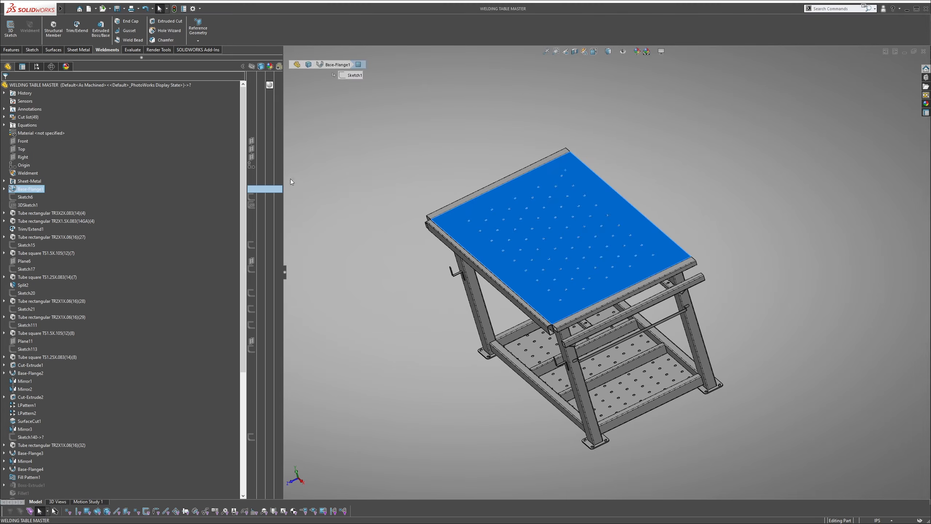
pyautogui.click(278, 188)
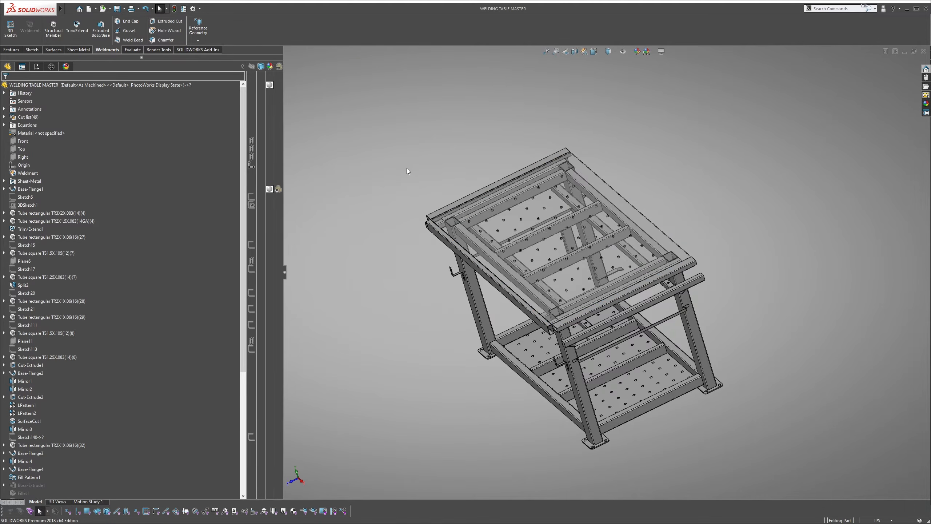
pyautogui.moveTo(407, 168); pyautogui.dragTo(569, 229, button='middle')
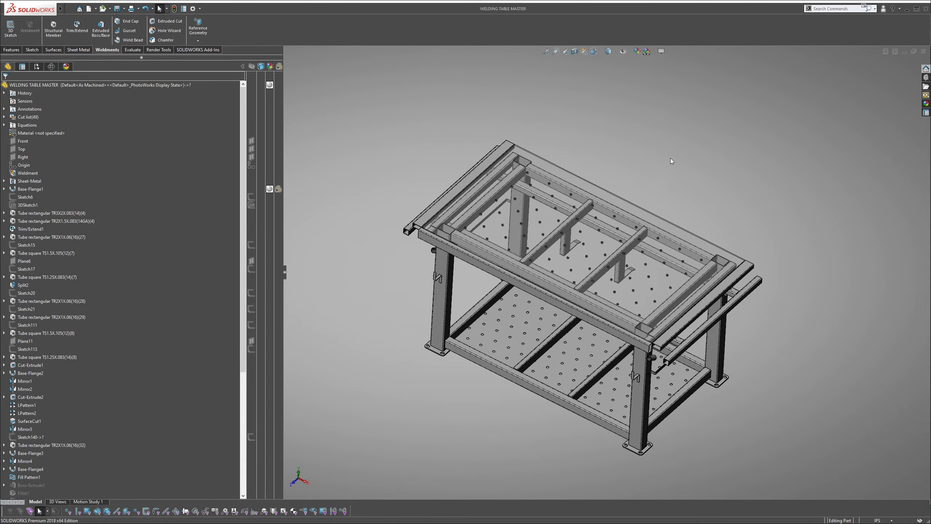
pyautogui.click(923, 51)
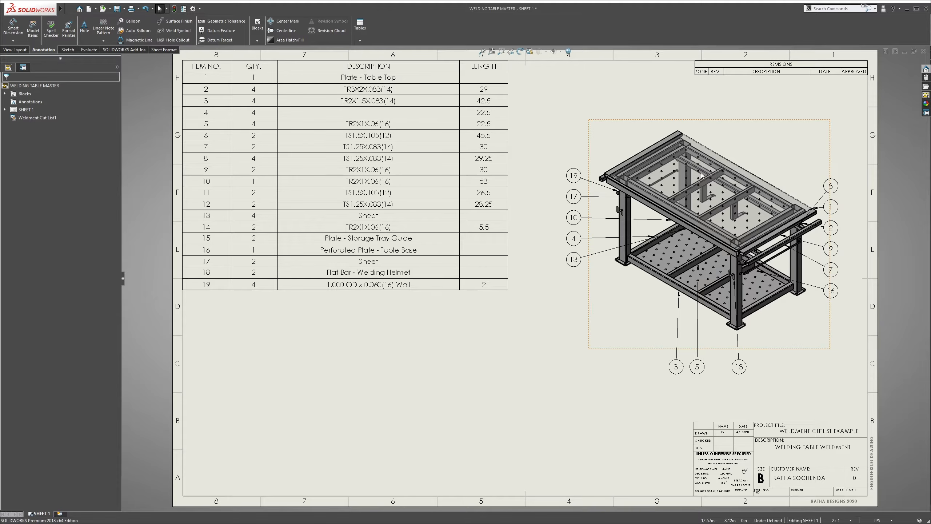
# Try to add a balloon to the short vertical tube behind the transparent table top by picking it directly
pyautogui.click(705, 198)
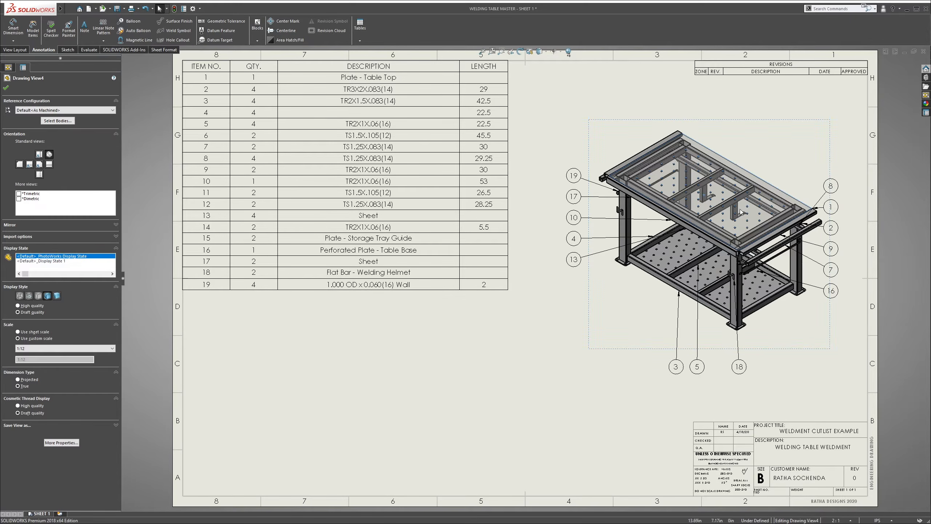
pyautogui.scroll(3, 740, 183)
pyautogui.scroll(1, 739, 183)
pyautogui.scroll(-3, 783, 176)
pyautogui.click(829, 169)
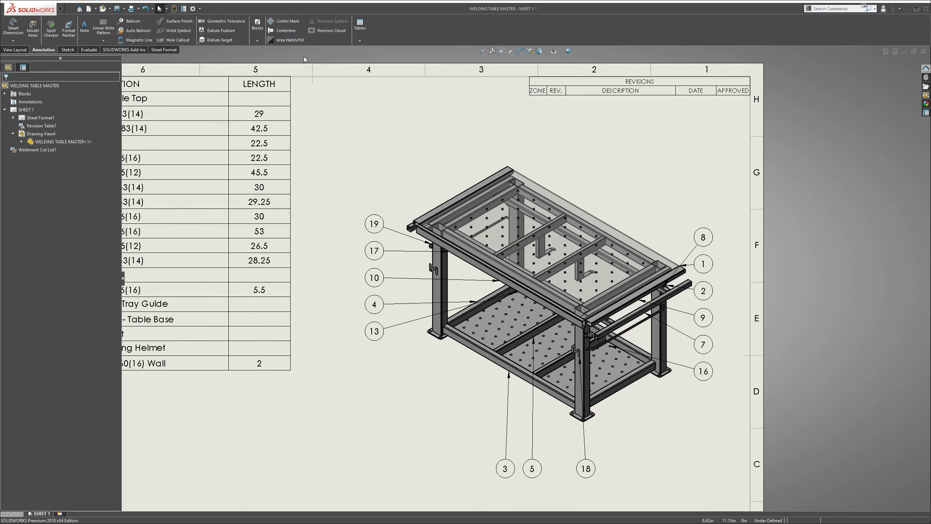
pyautogui.click(133, 22)
pyautogui.scroll(5, 530, 263)
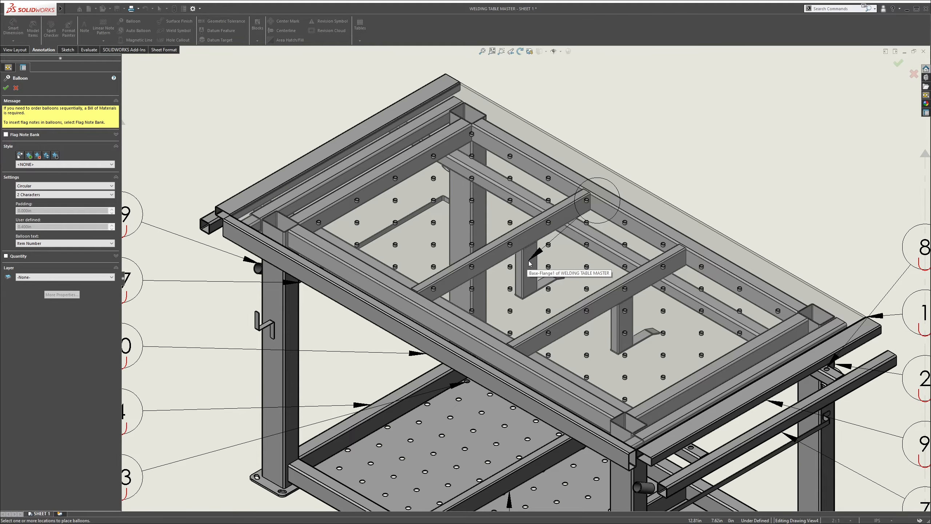
pyautogui.click(528, 263)
pyautogui.click(648, 156)
pyautogui.scroll(-3, 582, 223)
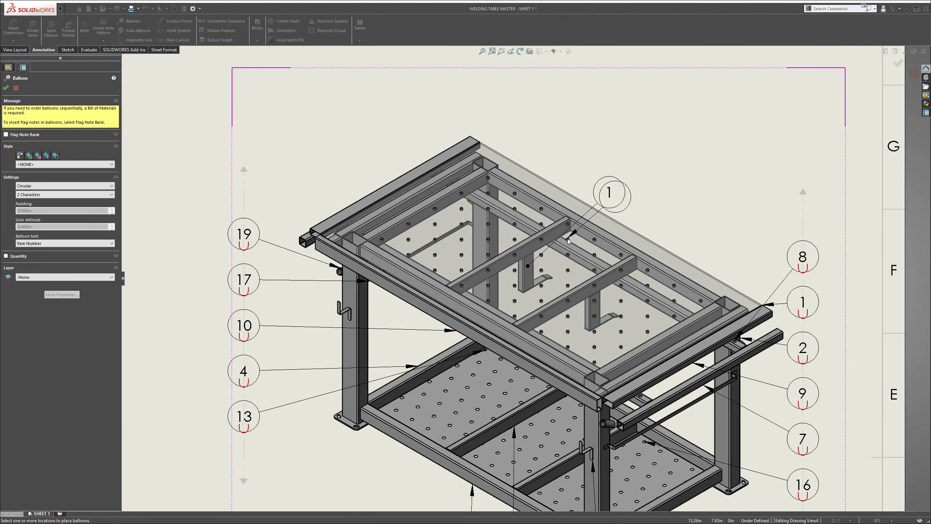
pyautogui.scroll(-2, 612, 208)
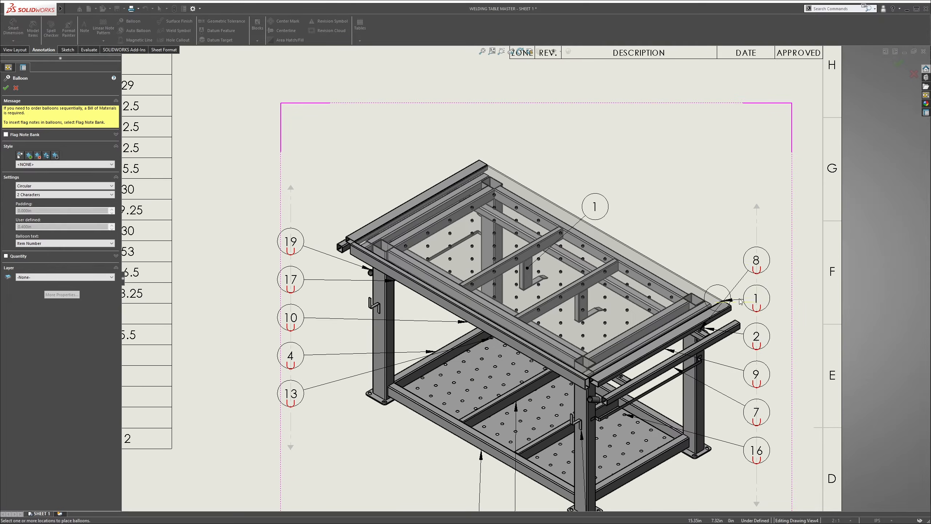
pyautogui.scroll(-2, 656, 254)
pyautogui.scroll(2, 630, 239)
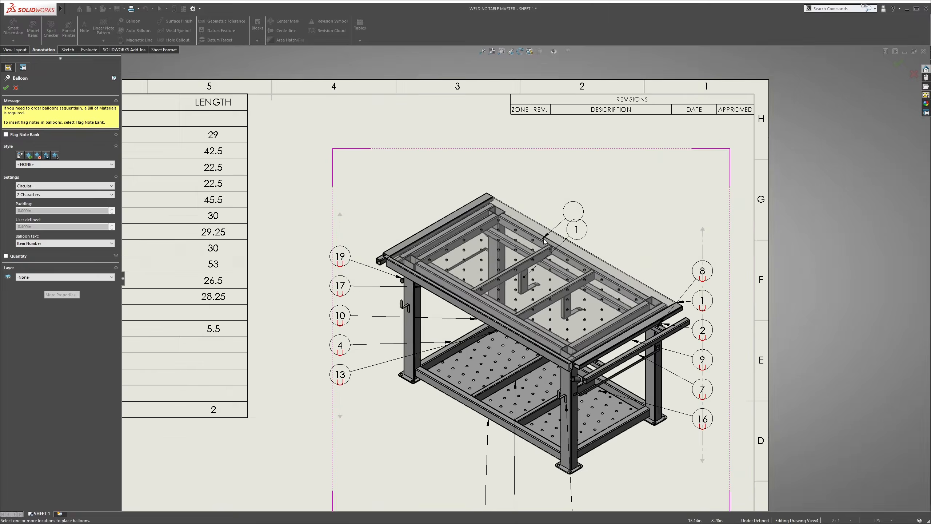
pyautogui.press('Escape')
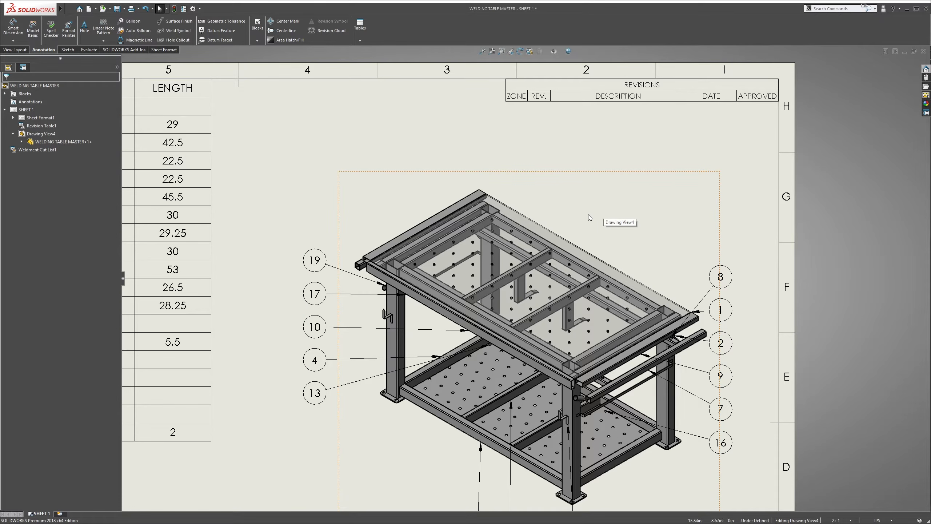
# Balloon the short vertical tube beneath the transparent top as item 14 using Select Other, placing the balloon above the table
pyautogui.press('s')
pyautogui.click(134, 21)
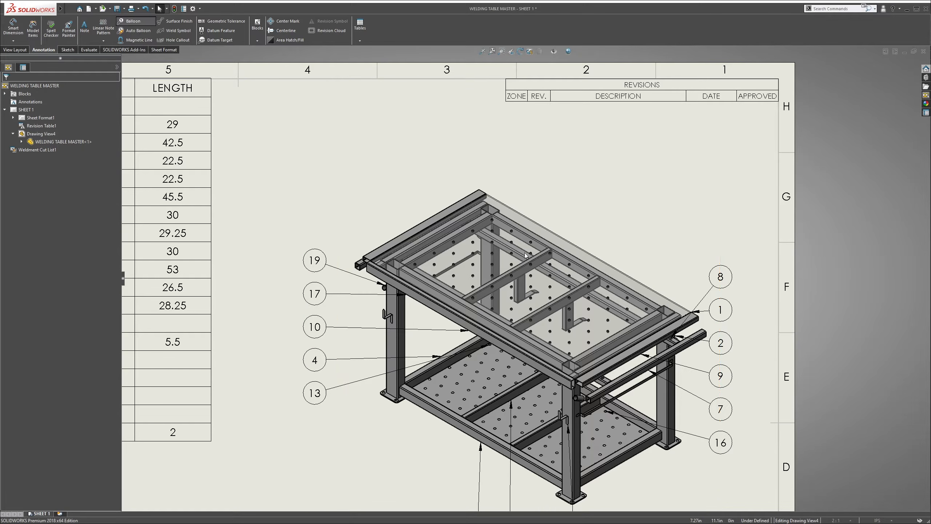
pyautogui.scroll(3, 526, 256)
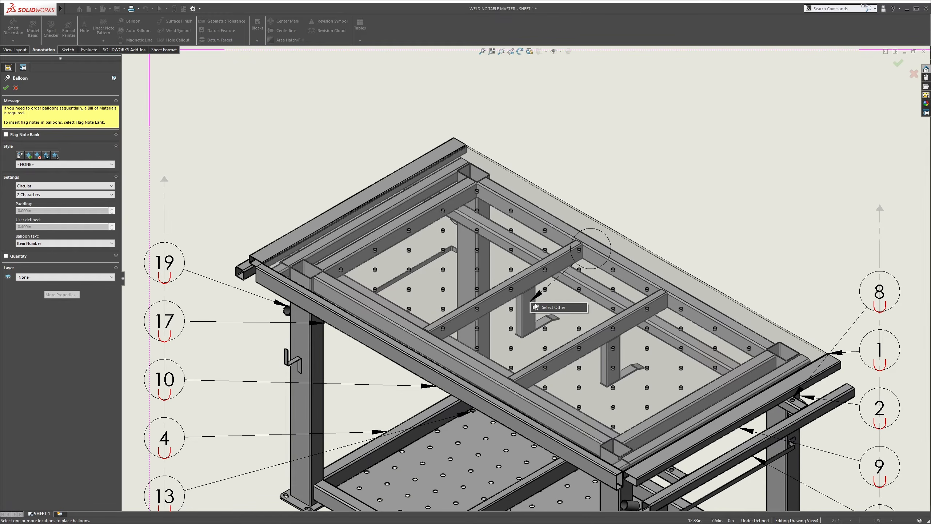
pyautogui.click(536, 307)
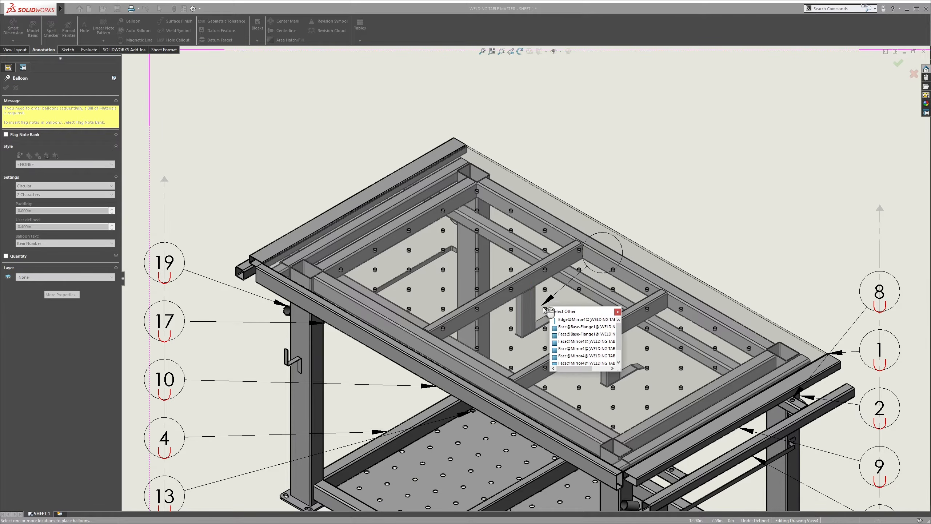
pyautogui.click(565, 342)
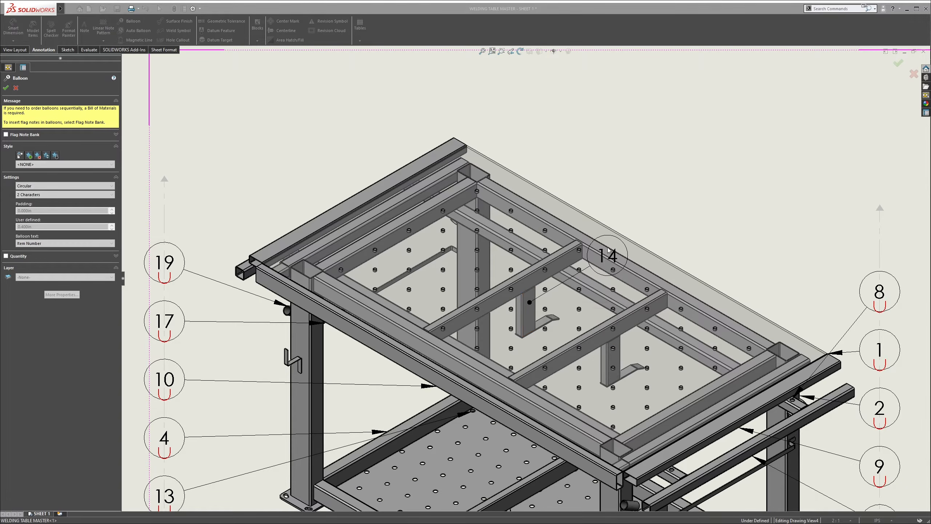
pyautogui.click(631, 103)
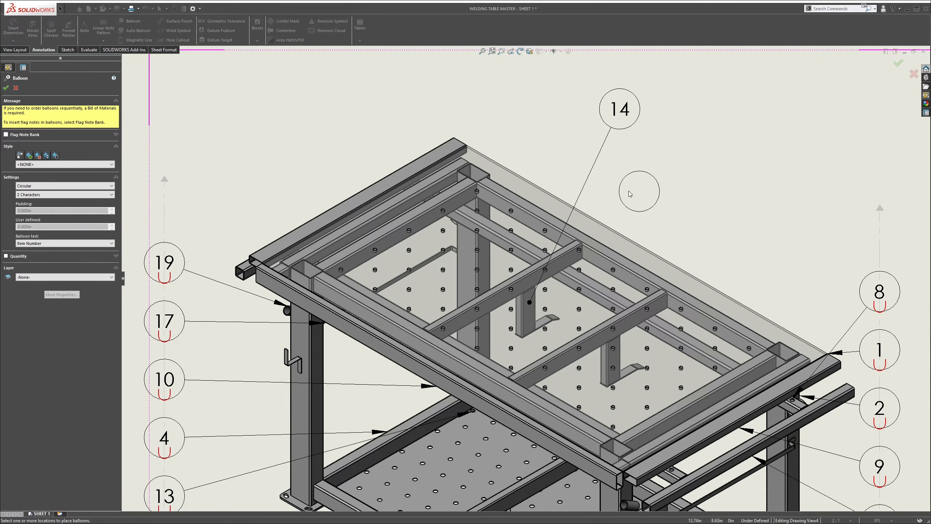
pyautogui.scroll(3, 633, 187)
pyautogui.press('Escape')
# Balloon the storage tray guide plate as item 15 using Select Other, placing it beside balloon 14
pyautogui.scroll(2, 584, 243)
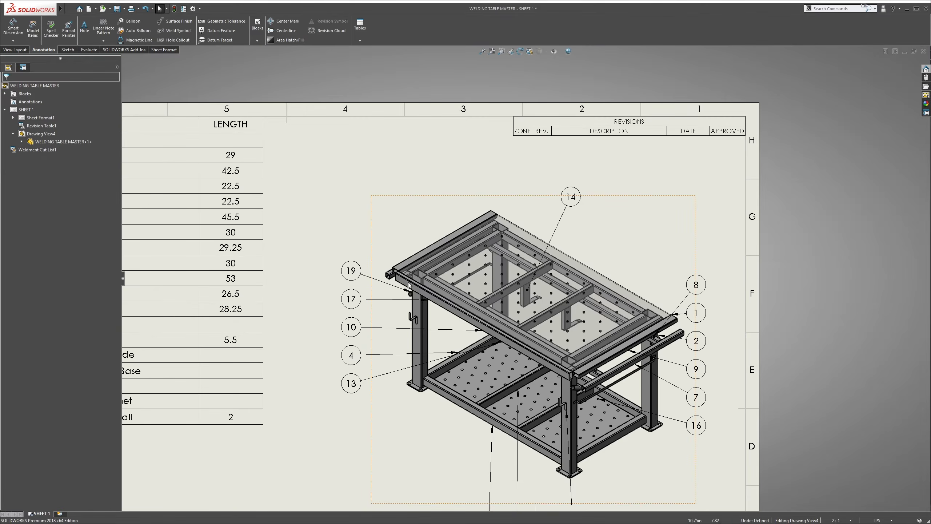
pyautogui.scroll(2, 408, 283)
pyautogui.scroll(1, 582, 245)
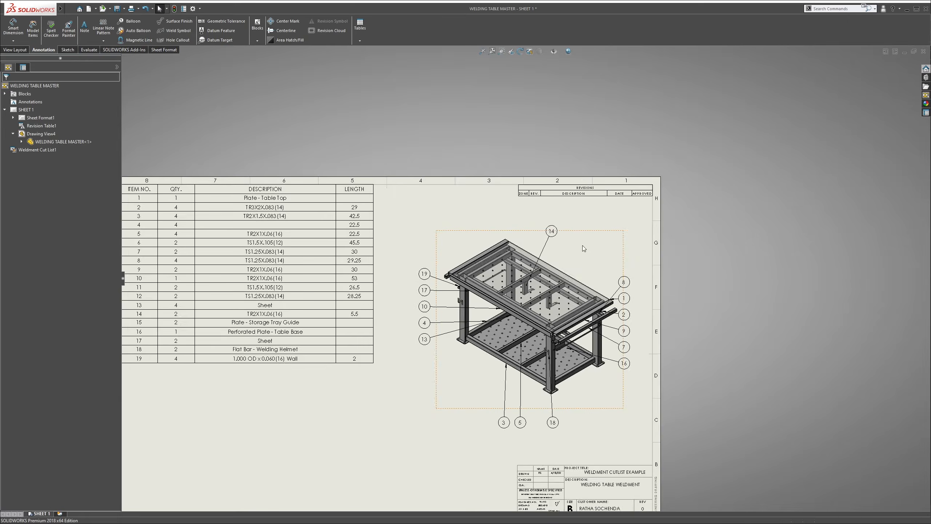
pyautogui.scroll(-2, 582, 245)
pyautogui.scroll(-4, 512, 305)
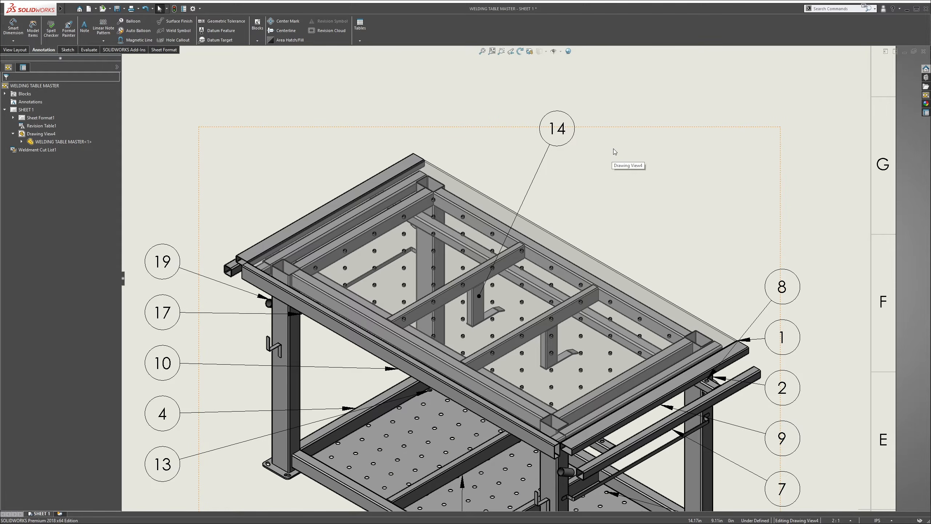
pyautogui.rightClick(619, 102)
pyautogui.click(136, 21)
pyautogui.rightClick(491, 310)
pyautogui.click(508, 313)
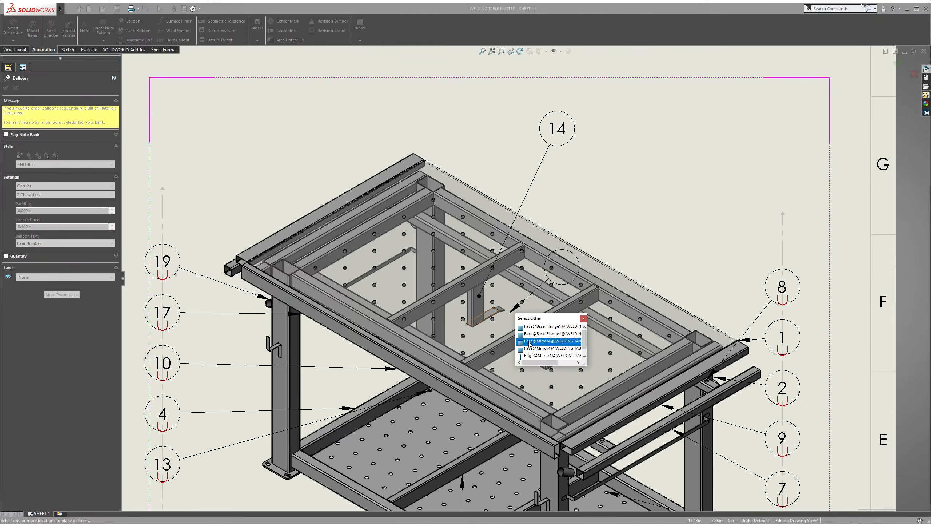
pyautogui.click(529, 344)
pyautogui.click(624, 129)
# Balloon the long square tube under the rear of the table top as item 6, placing it beside balloon 14
pyautogui.scroll(-1, 471, 242)
pyautogui.rightClick(471, 249)
pyautogui.click(488, 254)
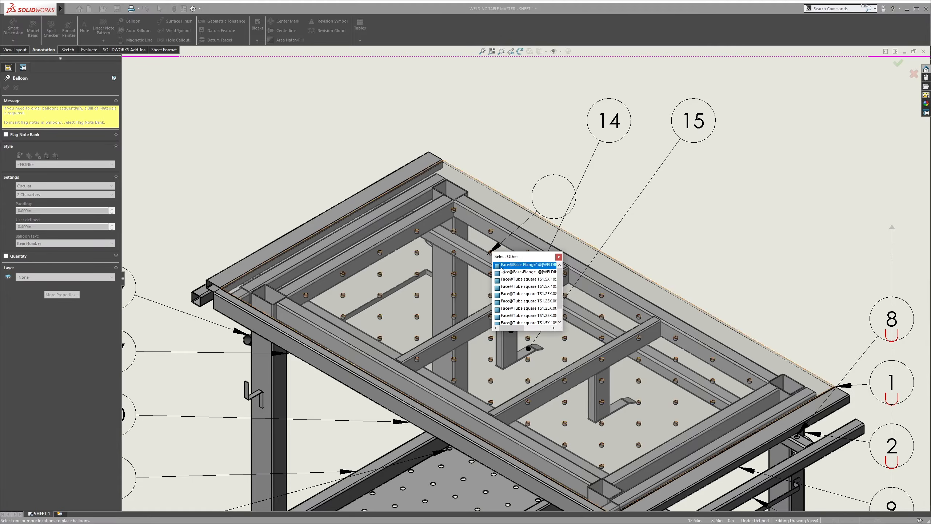
pyautogui.click(503, 272)
pyautogui.click(533, 112)
# Balloon the square tube near the table top's rear corner as item 11, placing it beside balloon 6
pyautogui.scroll(-2, 412, 213)
pyautogui.rightClick(426, 198)
pyautogui.click(436, 185)
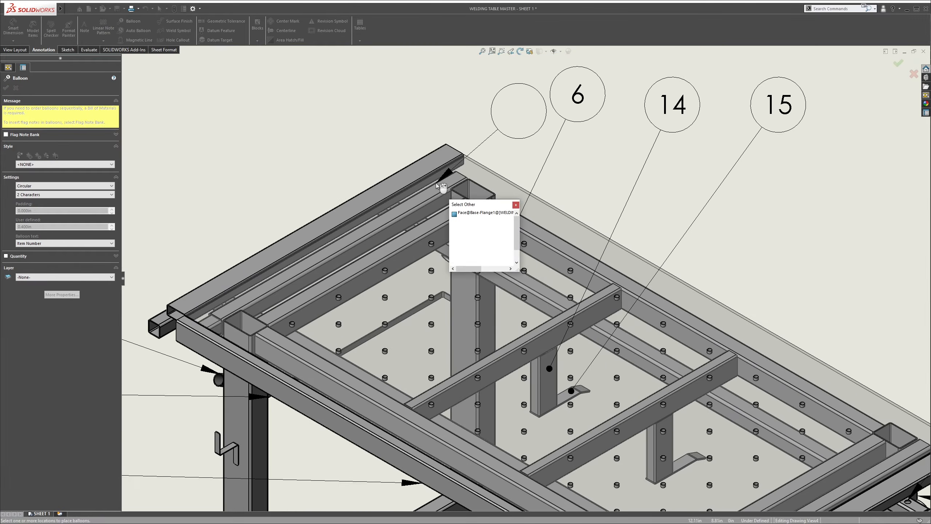
pyautogui.click(461, 223)
pyautogui.click(470, 80)
# Balloon the square tube at the table top's front-left corner as item 12, place it above the table, and finish ballooning
pyautogui.scroll(5, 489, 121)
pyautogui.scroll(-1, 491, 249)
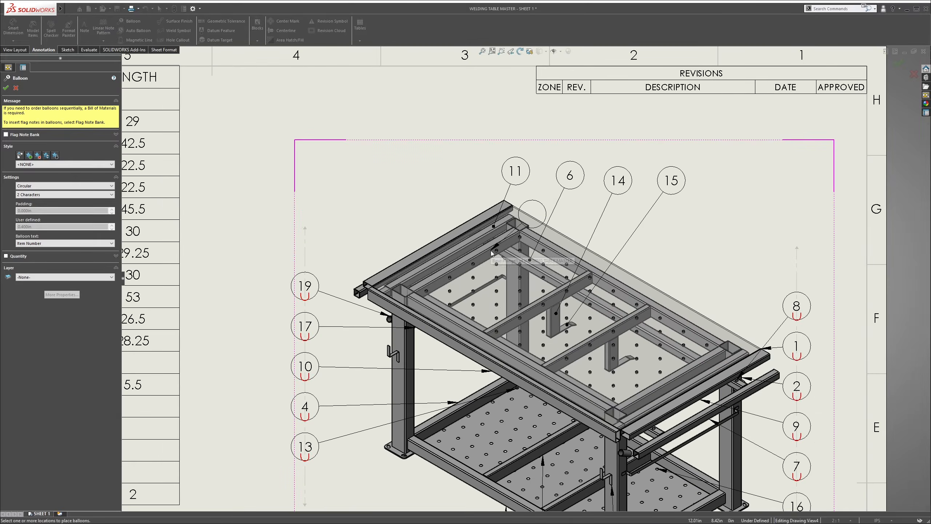
pyautogui.scroll(-1, 587, 415)
pyautogui.rightClick(354, 273)
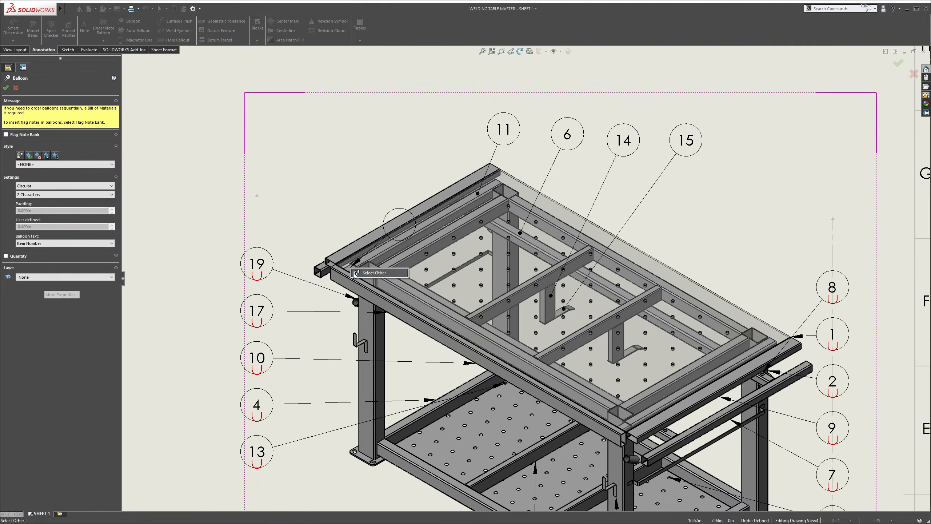
pyautogui.click(354, 272)
pyautogui.click(386, 301)
pyautogui.click(364, 133)
pyautogui.scroll(4, 440, 165)
pyautogui.press('Escape')
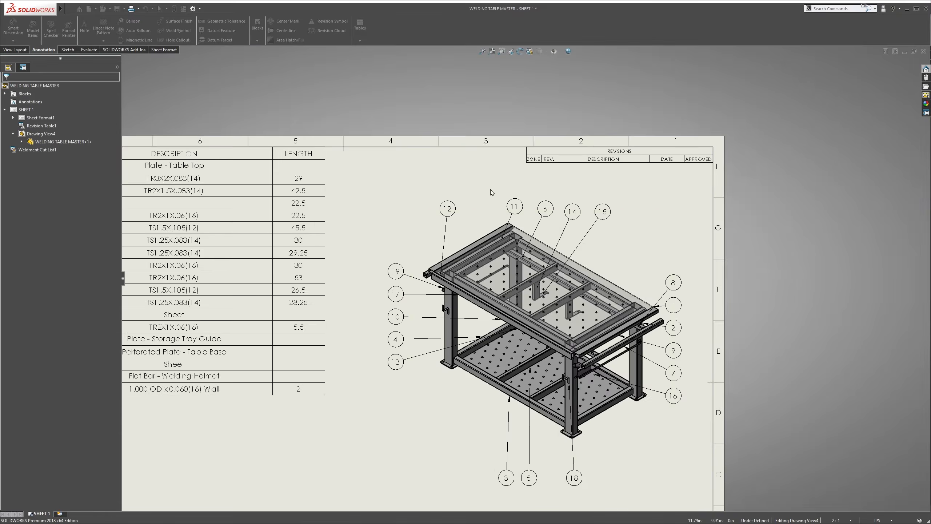
# Examine the balloons around the table view against the item numbers in the cut list
pyautogui.scroll(-2, 548, 220)
pyautogui.scroll(3, 508, 286)
pyautogui.scroll(-1, 568, 455)
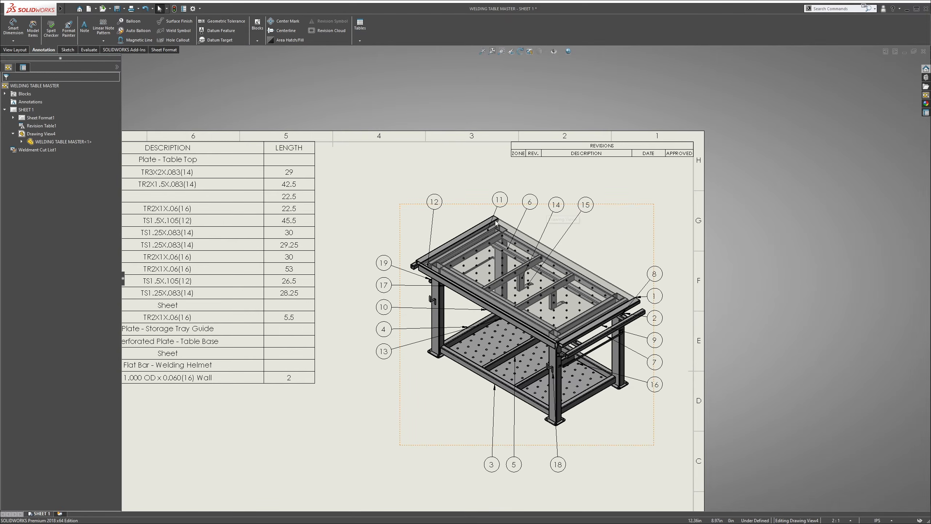
pyautogui.click(661, 289)
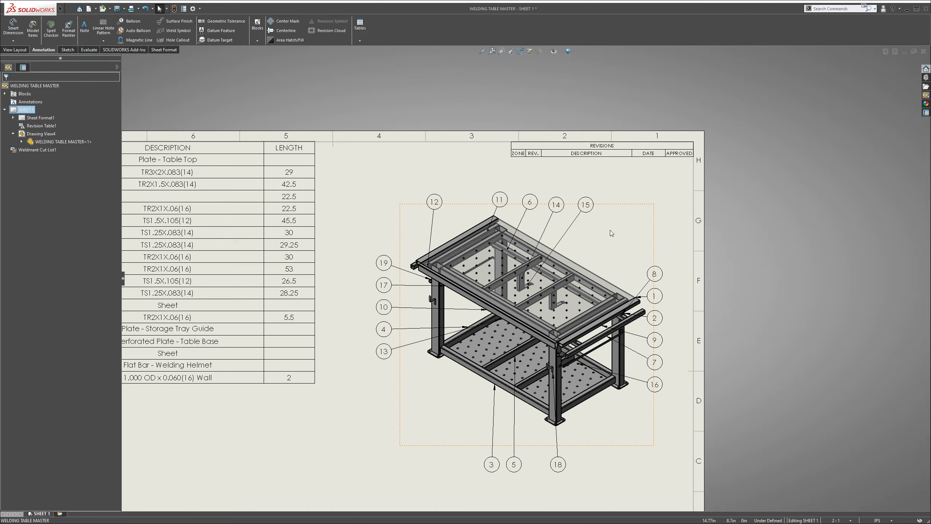
pyautogui.scroll(1, 423, 337)
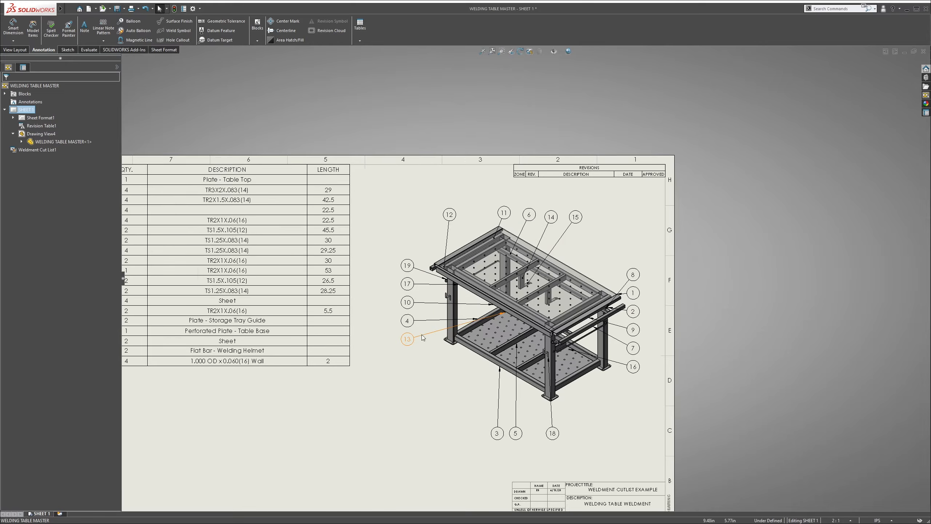
pyautogui.scroll(3, 239, 249)
pyautogui.scroll(-1, 344, 261)
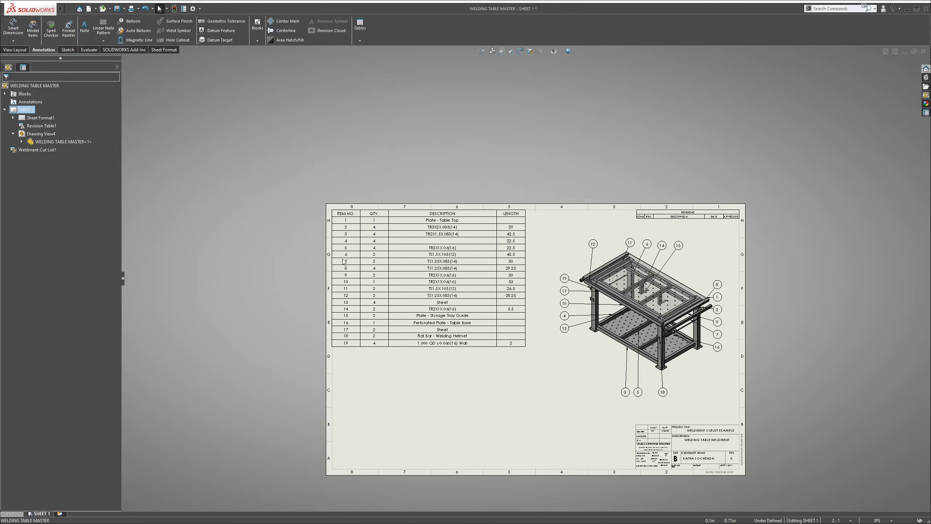
pyautogui.scroll(-3, 674, 286)
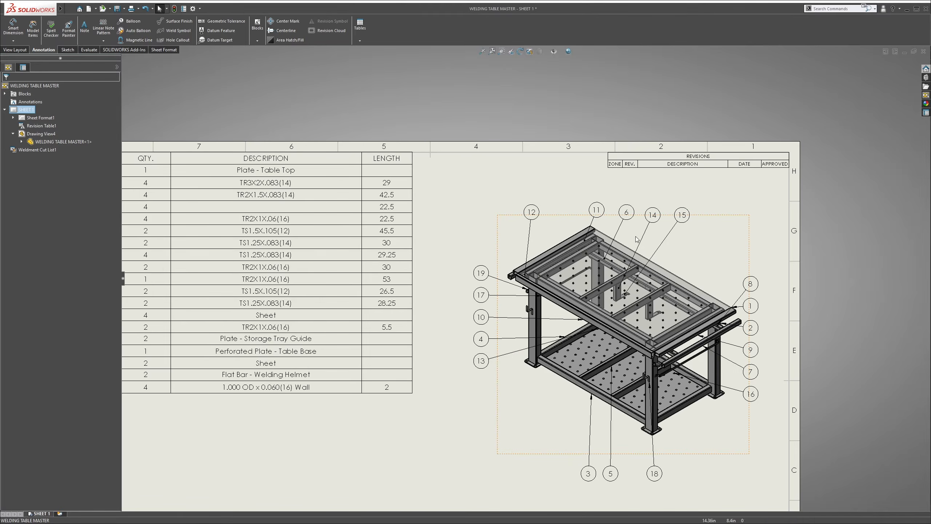
pyautogui.scroll(-2, 636, 239)
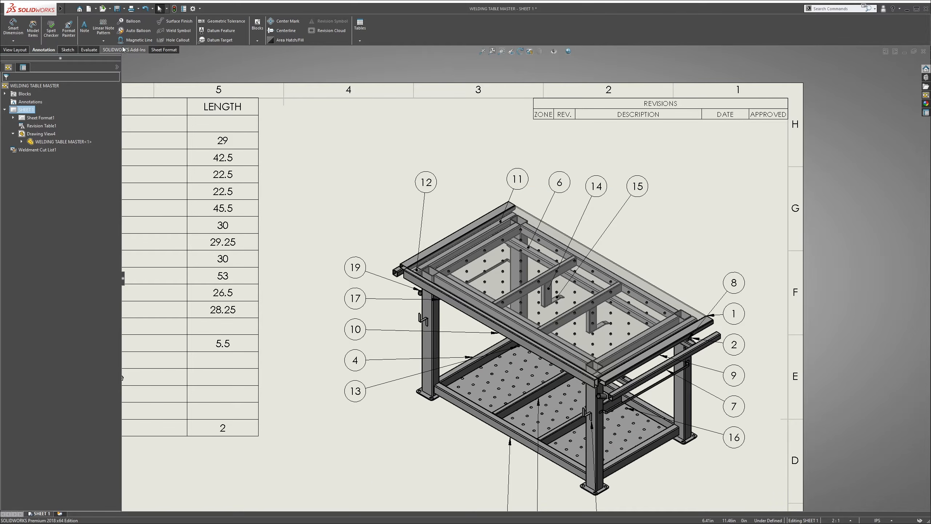
# Add a horizontal magnetic line above the table view to align balloons 12, 11, 14, 6 and 15 with equal spacing
pyautogui.click(135, 39)
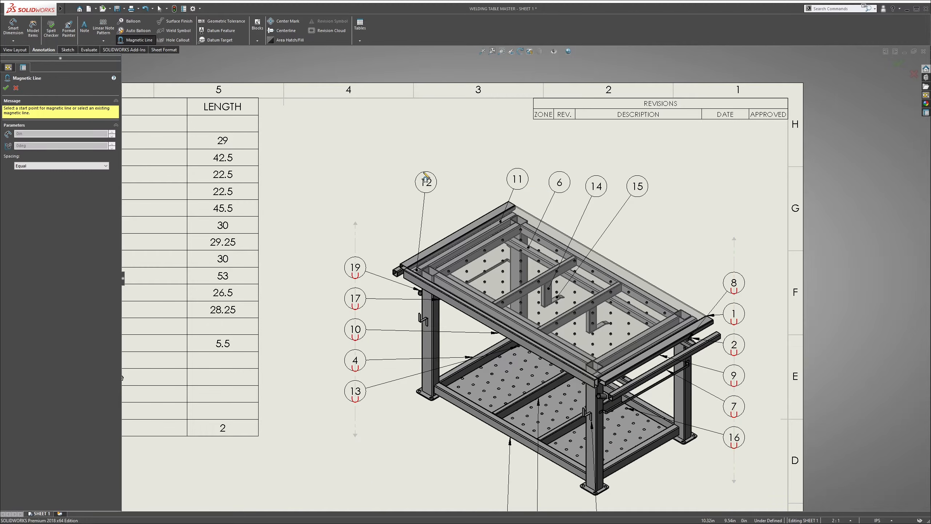
pyautogui.click(385, 171)
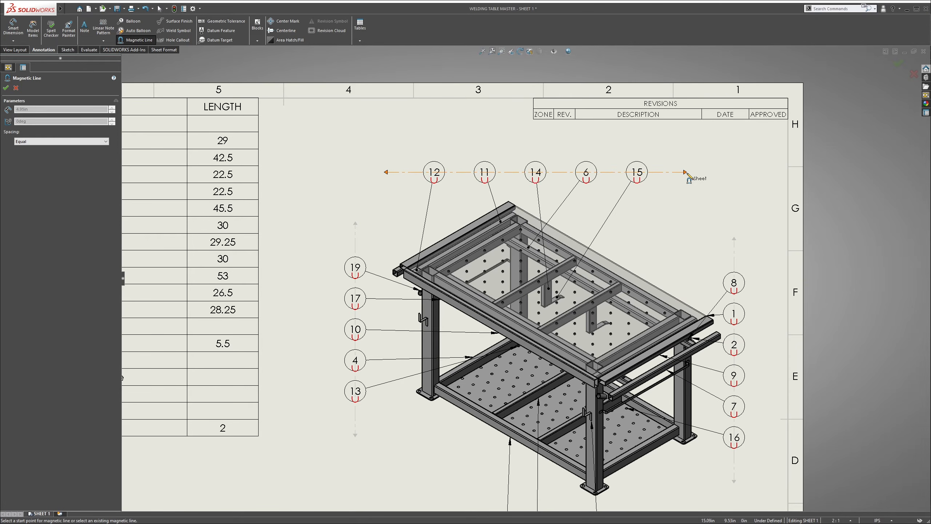
pyautogui.click(682, 174)
pyautogui.press('Escape')
# Move balloon 14 along the upper magnetic line so it swaps places with balloon 6
pyautogui.moveTo(541, 174); pyautogui.dragTo(586, 172)
pyautogui.scroll(2, 655, 199)
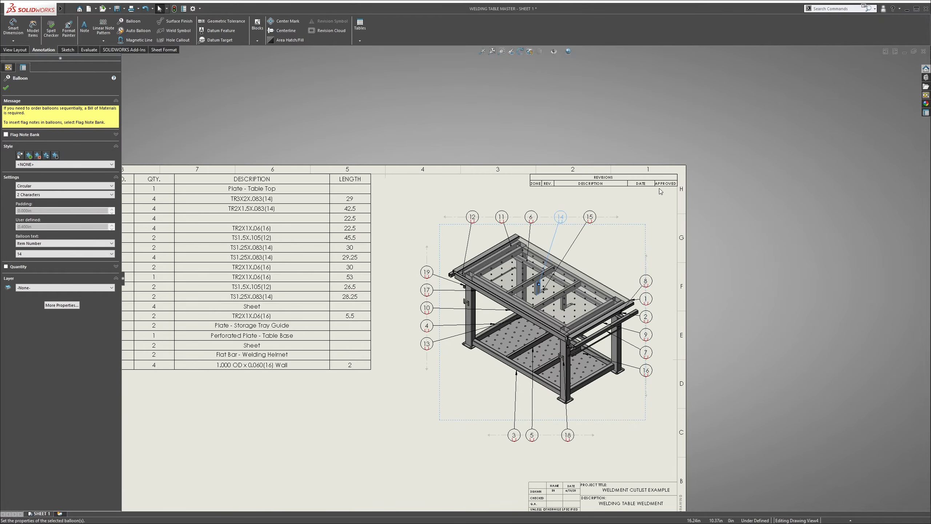
pyautogui.click(415, 331)
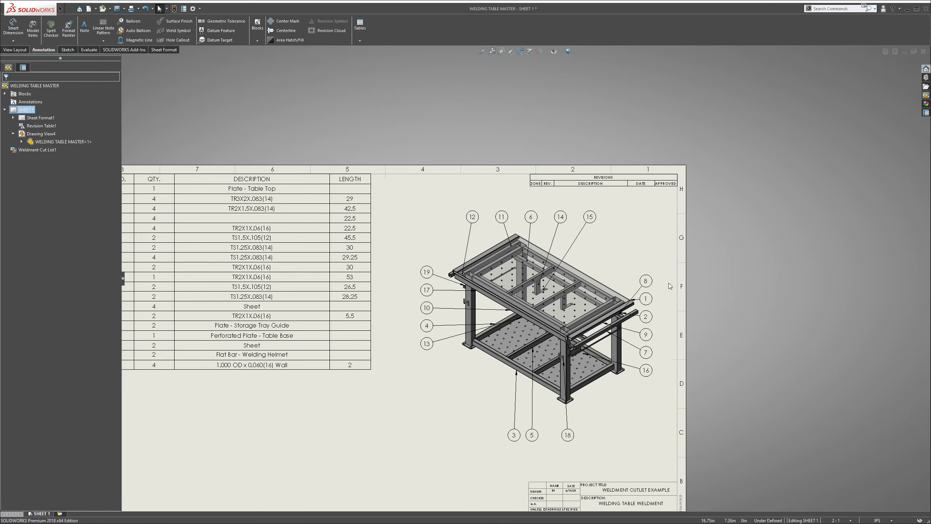
pyautogui.scroll(1, 505, 329)
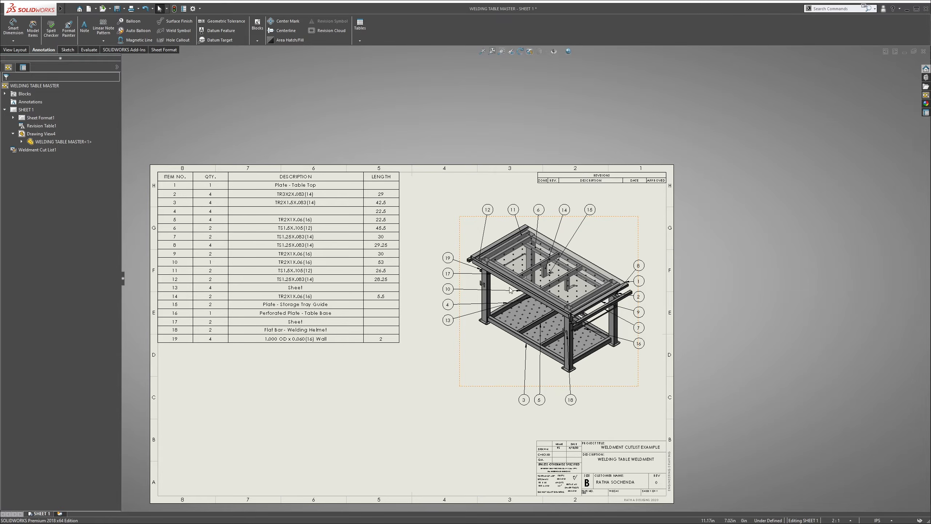
# Examine the item 4 row of the cut list and trace its balloon to the matching tube on the table
pyautogui.click(453, 368)
pyautogui.scroll(-1, 227, 235)
pyautogui.click(197, 213)
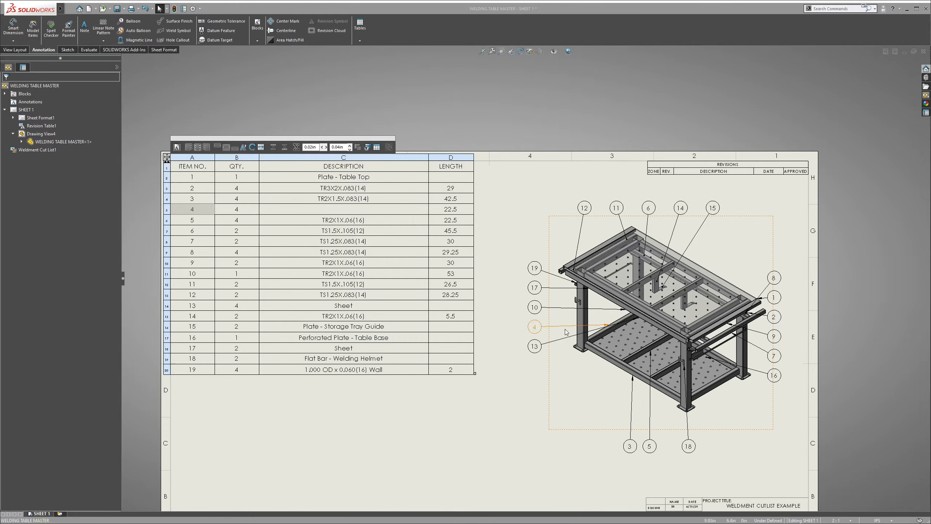
pyautogui.scroll(-2, 619, 333)
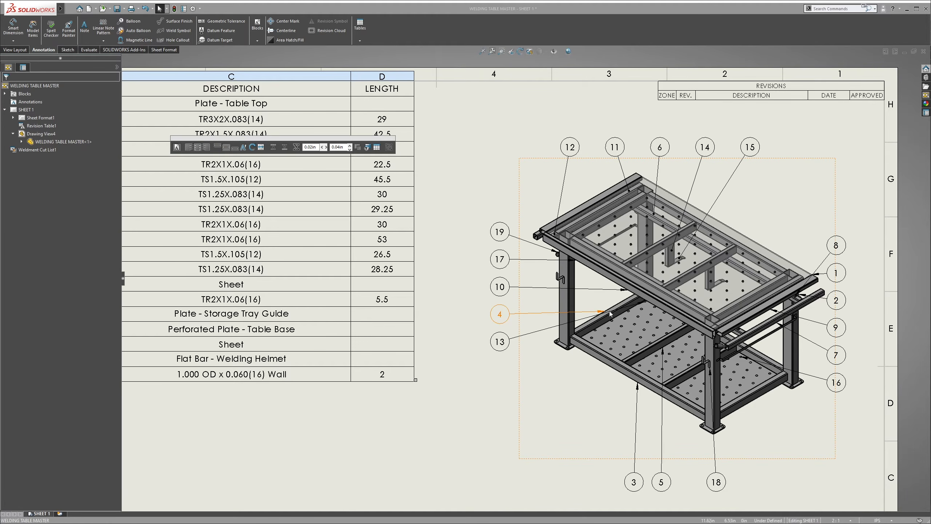
pyautogui.scroll(2, 590, 321)
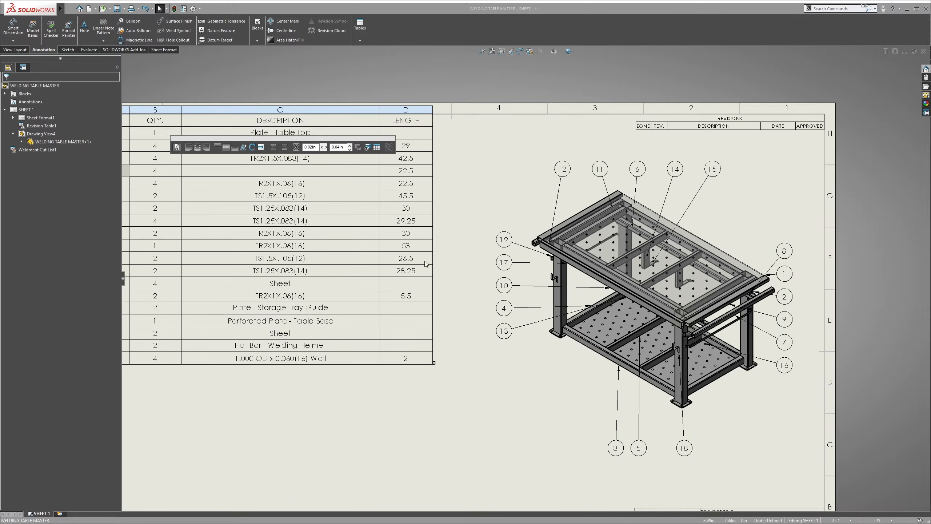
pyautogui.scroll(-1, 315, 182)
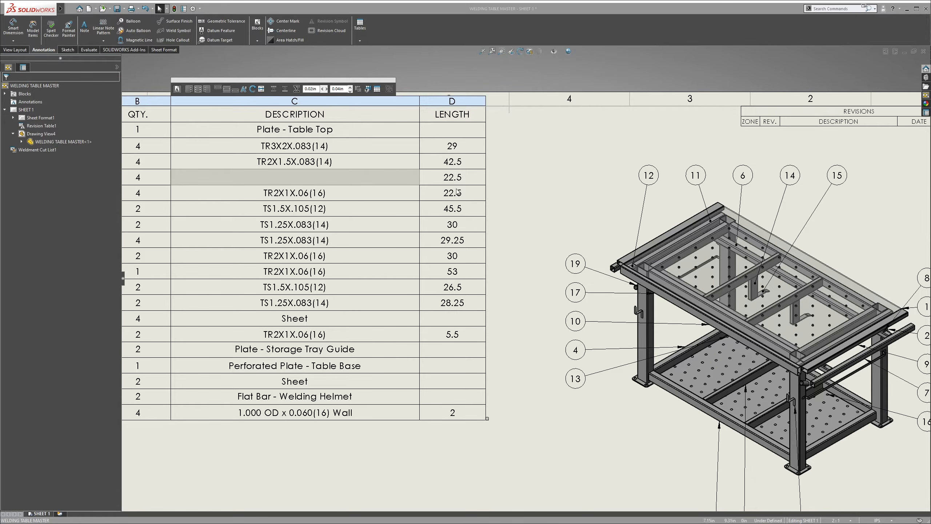
pyautogui.click(565, 185)
# Open the welding table part from the drawing view, expand its cut list, and select the lower frame's short side tube
pyautogui.rightClick(669, 218)
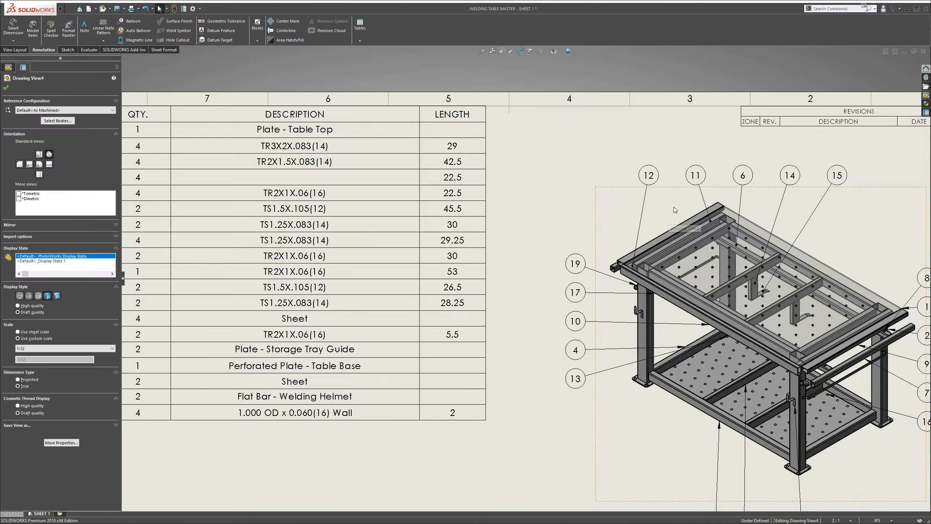
pyautogui.click(678, 203)
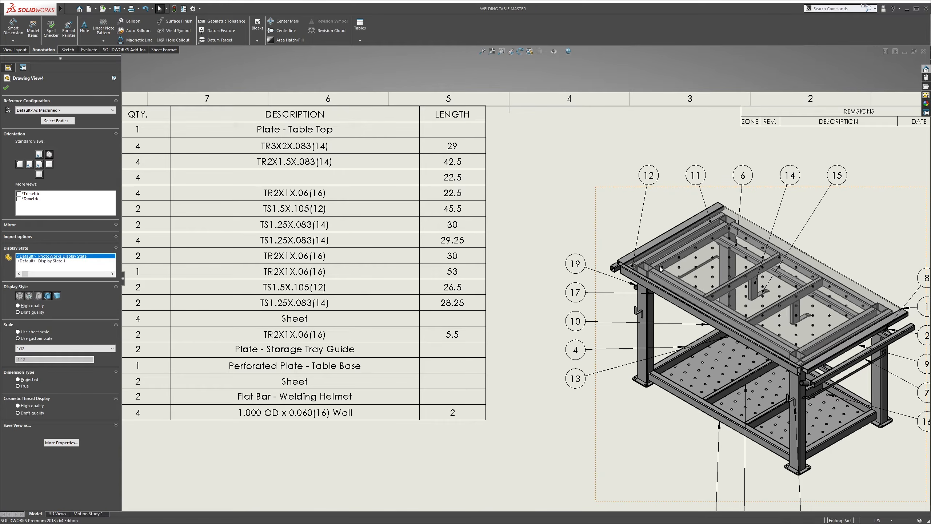
pyautogui.scroll(-2, 531, 288)
pyautogui.scroll(-3, 484, 329)
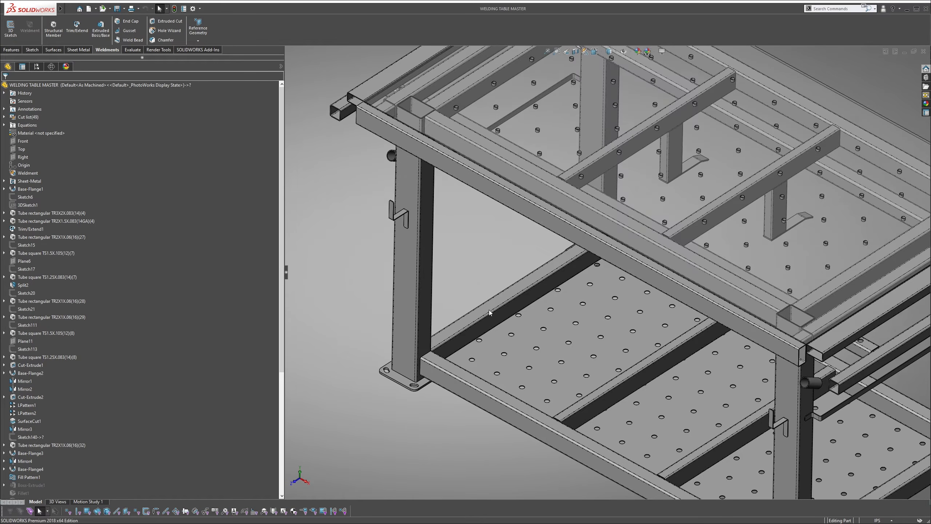
pyautogui.click(489, 308)
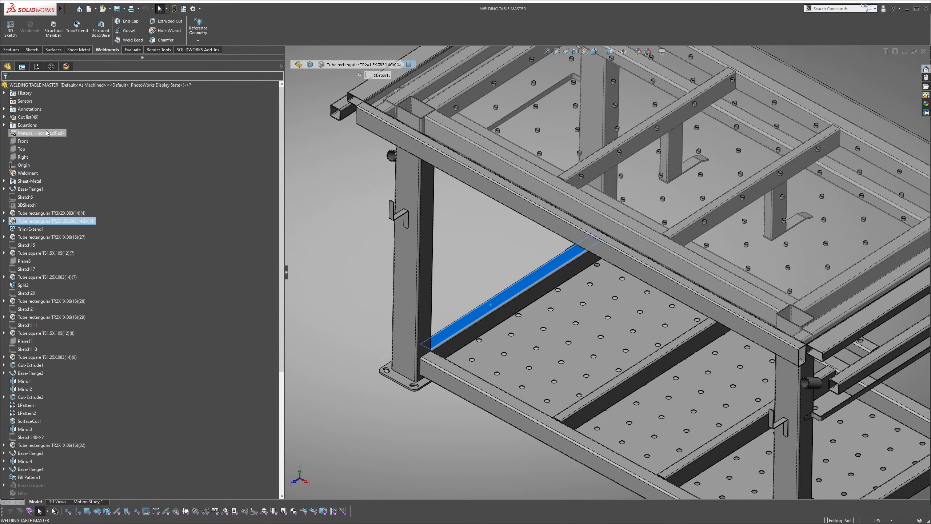
pyautogui.click(4, 117)
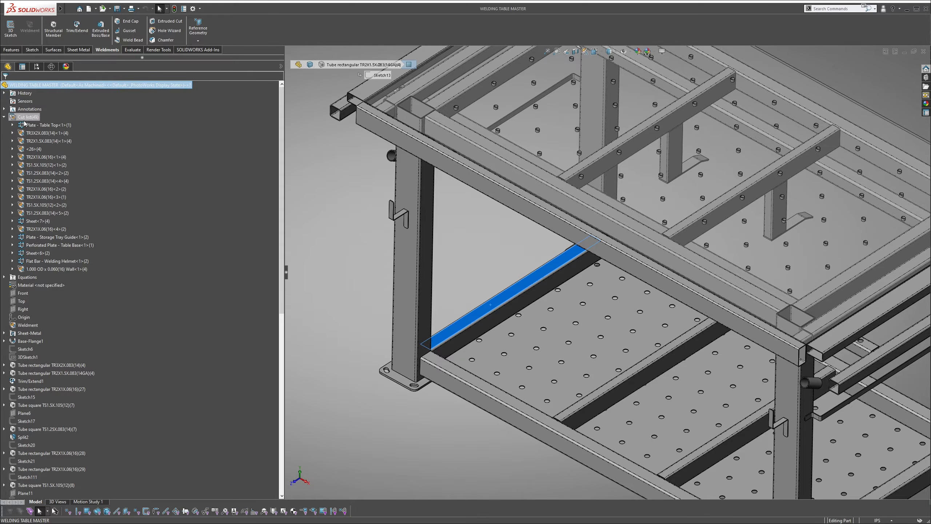
pyautogui.click(404, 273)
pyautogui.click(507, 300)
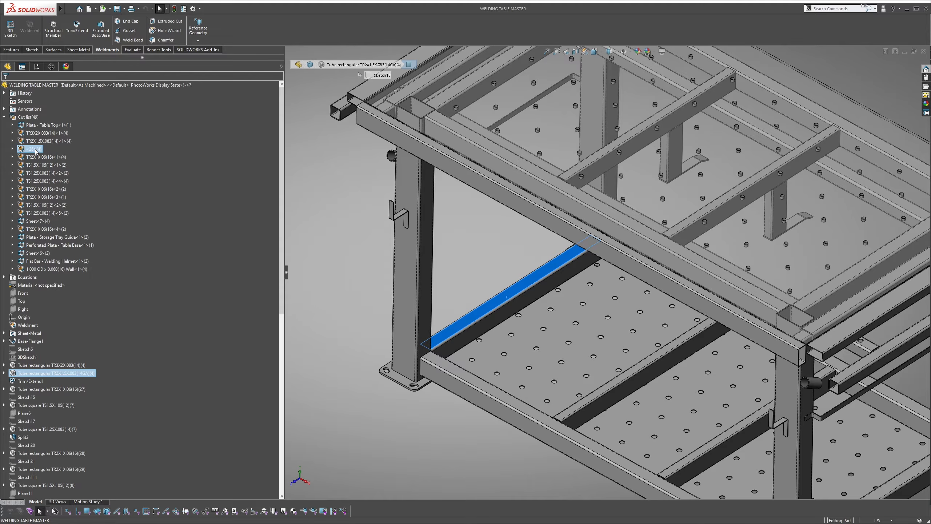
pyautogui.rightClick(36, 150)
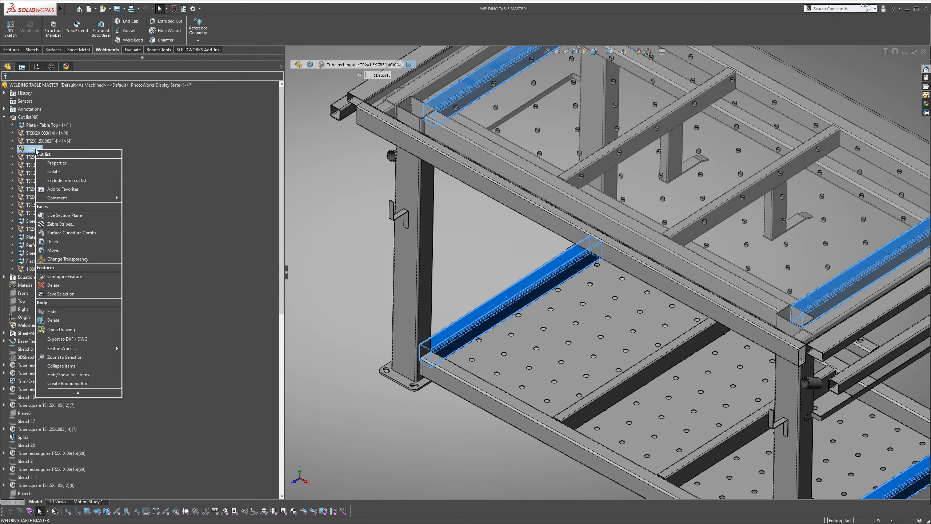
pyautogui.click(59, 163)
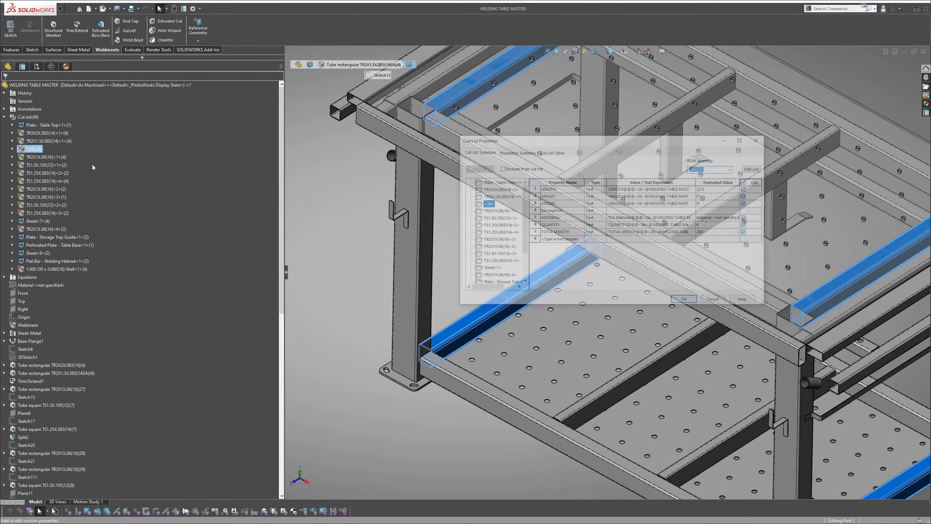
pyautogui.click(626, 211)
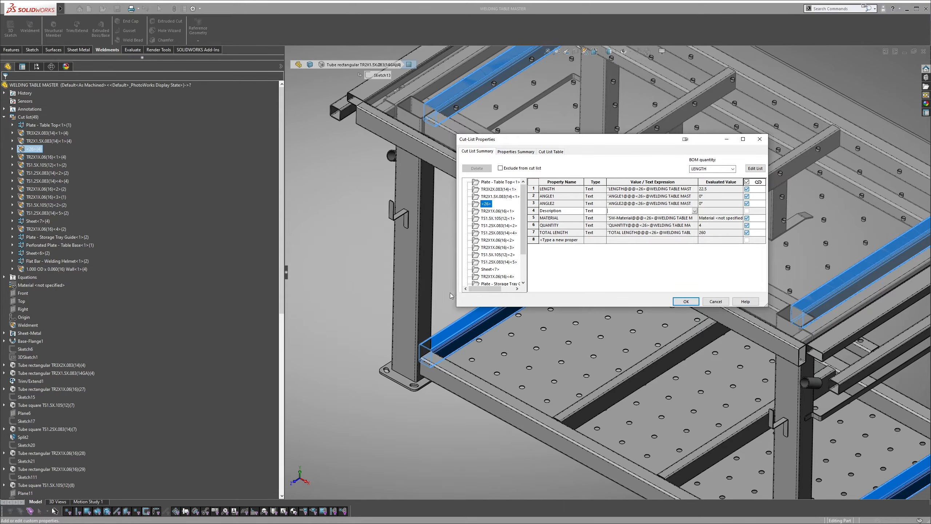
pyautogui.click(715, 301)
# Check which structural member profile the lower frame's short side tube belongs to
pyautogui.click(476, 258)
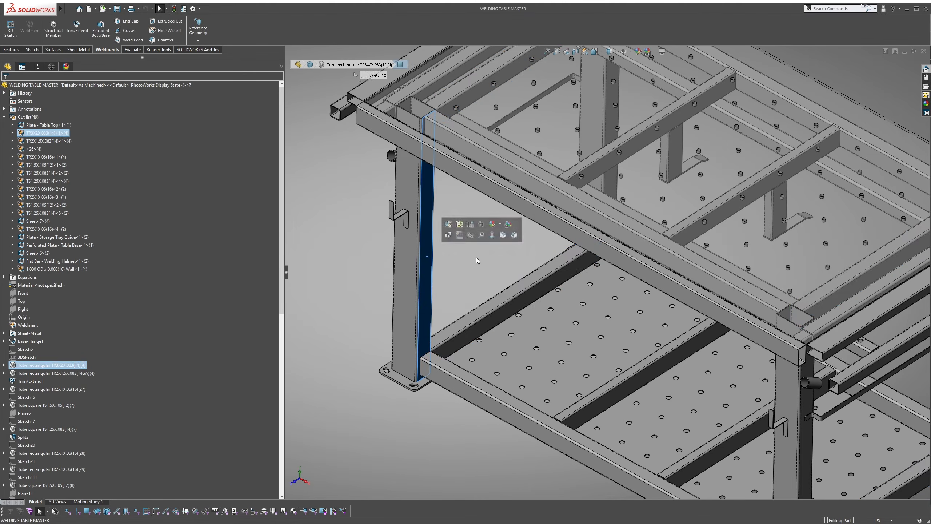
pyautogui.click(509, 295)
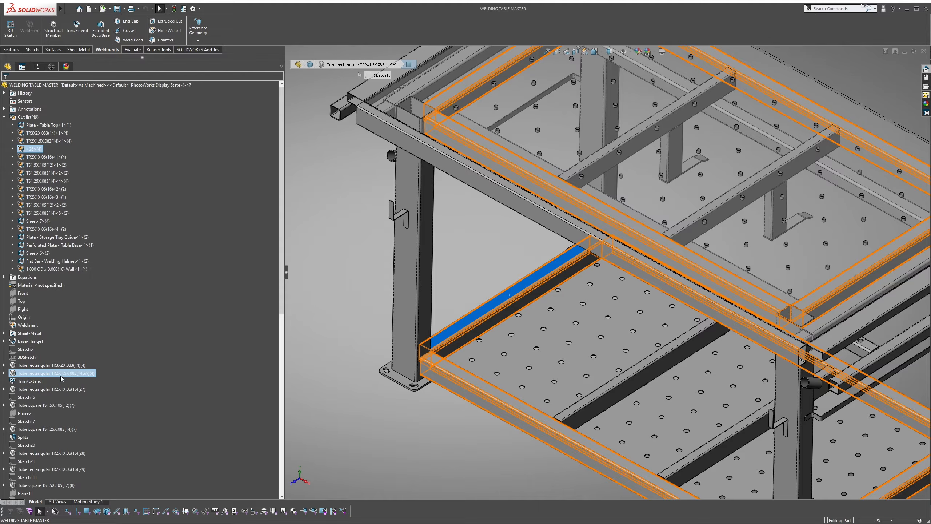
pyautogui.moveTo(61, 378)
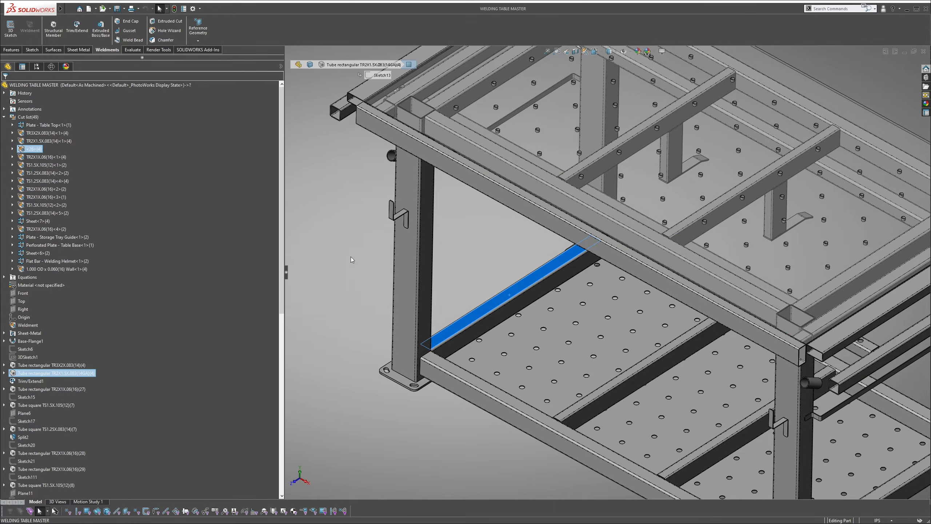
pyautogui.click(327, 231)
# Set the Description property of cut-list item <26> to TR2X1.5X.083(14)
pyautogui.click(35, 149)
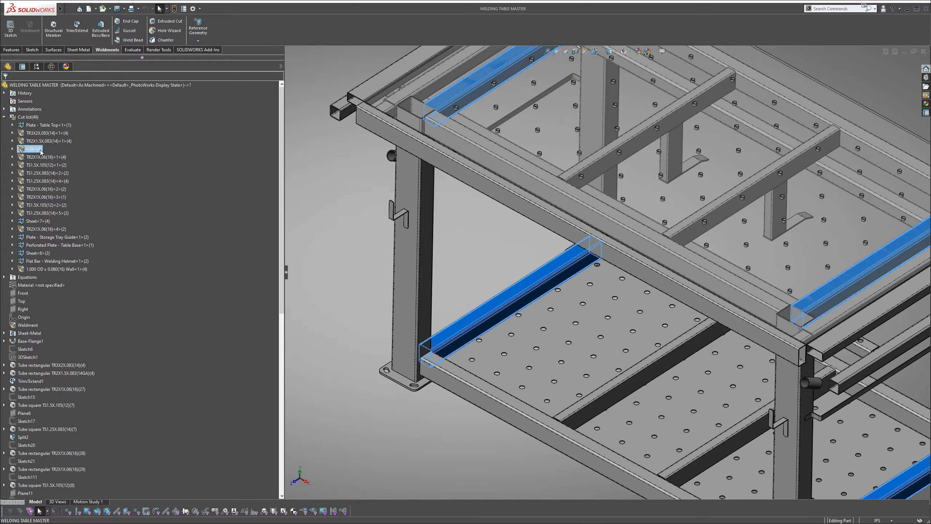
pyautogui.rightClick(40, 152)
pyautogui.click(55, 165)
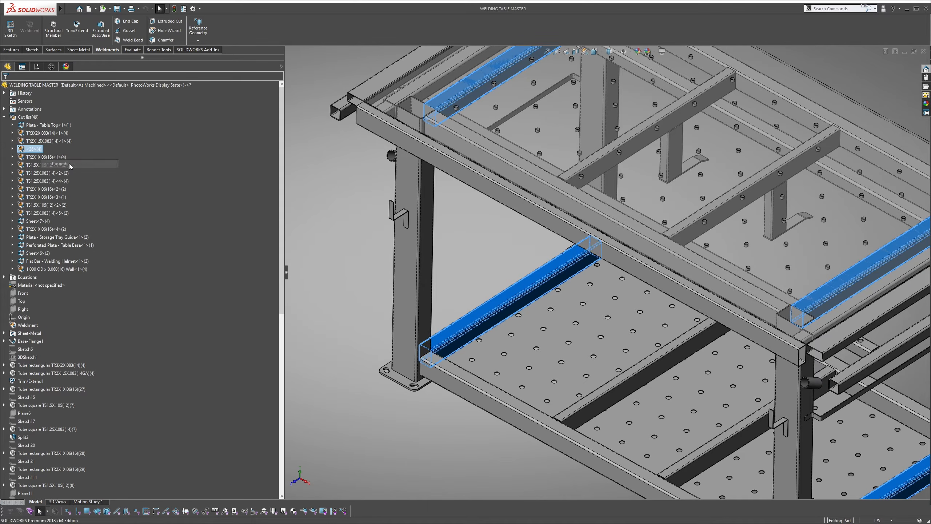
pyautogui.click(616, 212)
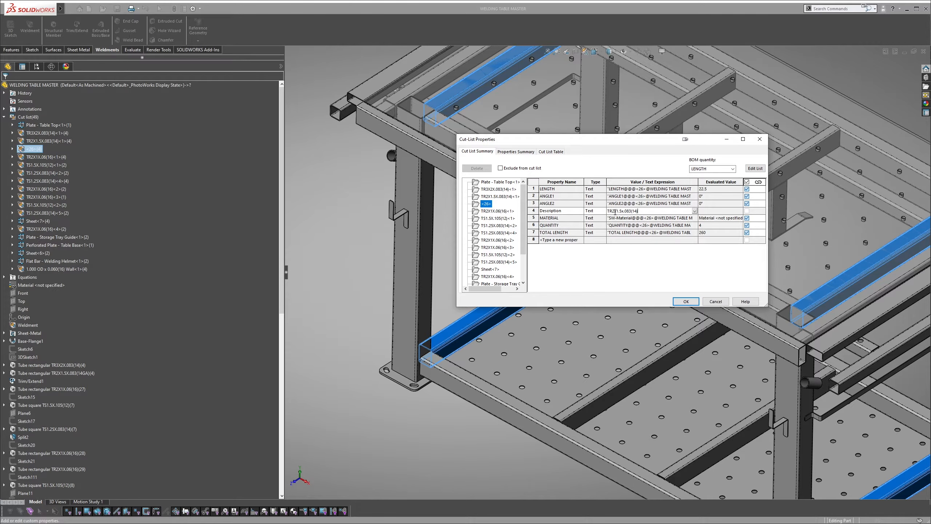
pyautogui.press('BackSpace')
pyautogui.write('X')
pyautogui.click(684, 301)
pyautogui.click(437, 245)
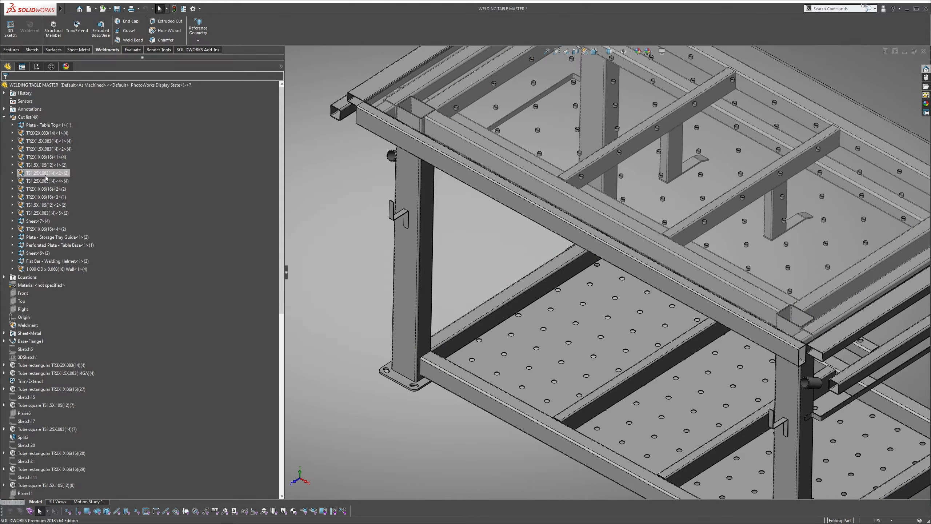
# Save and close the part, return to the drawing, and review the weldment cut list
pyautogui.hotkey('ctrl', 's')
pyautogui.click(922, 53)
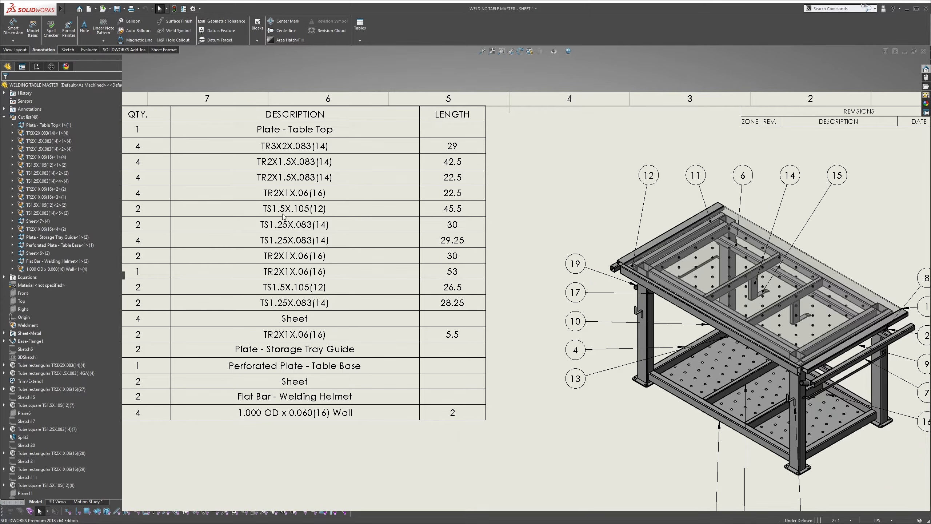
pyautogui.click(283, 215)
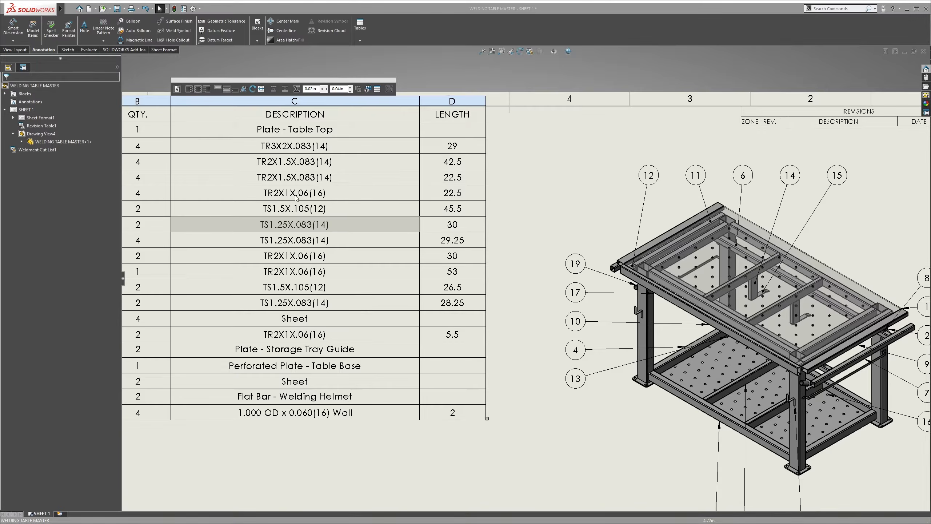
pyautogui.click(531, 194)
pyautogui.scroll(-2, 524, 200)
pyautogui.scroll(1, 385, 322)
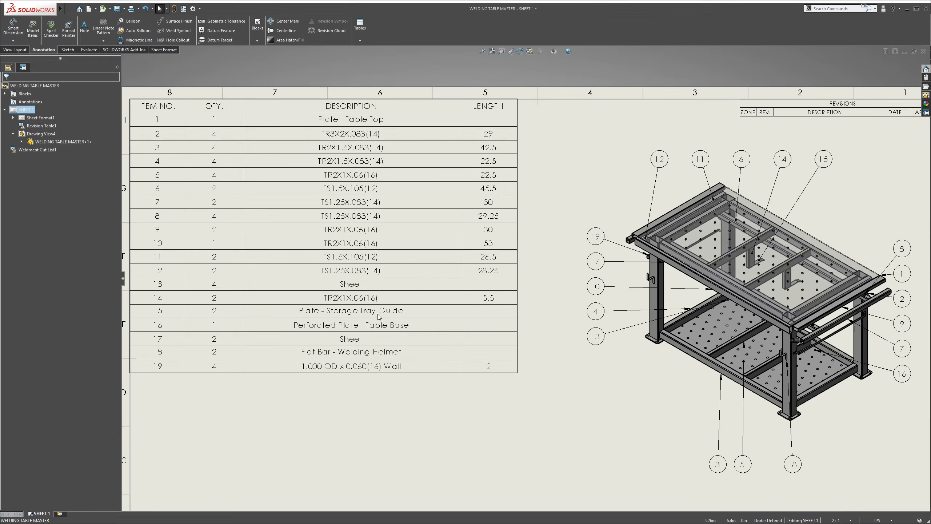
# Delete balloon 13 below balloon 4 beside the table view
pyautogui.click(362, 289)
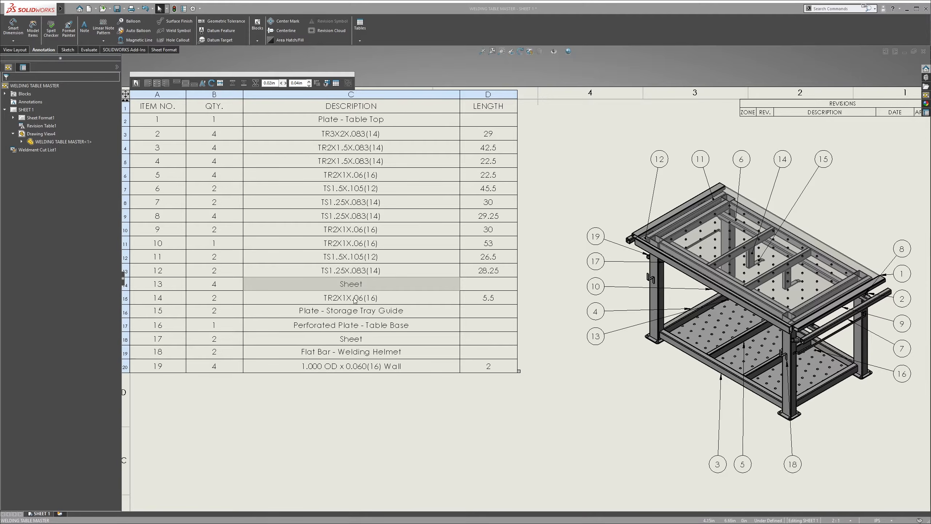
pyautogui.press('z')
pyautogui.click(629, 358)
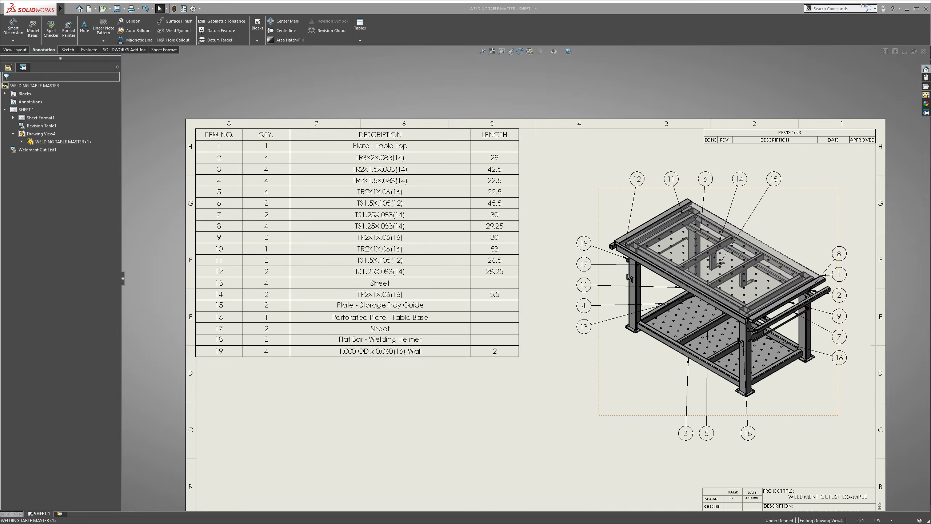
pyautogui.scroll(-2, 689, 353)
pyautogui.click(552, 329)
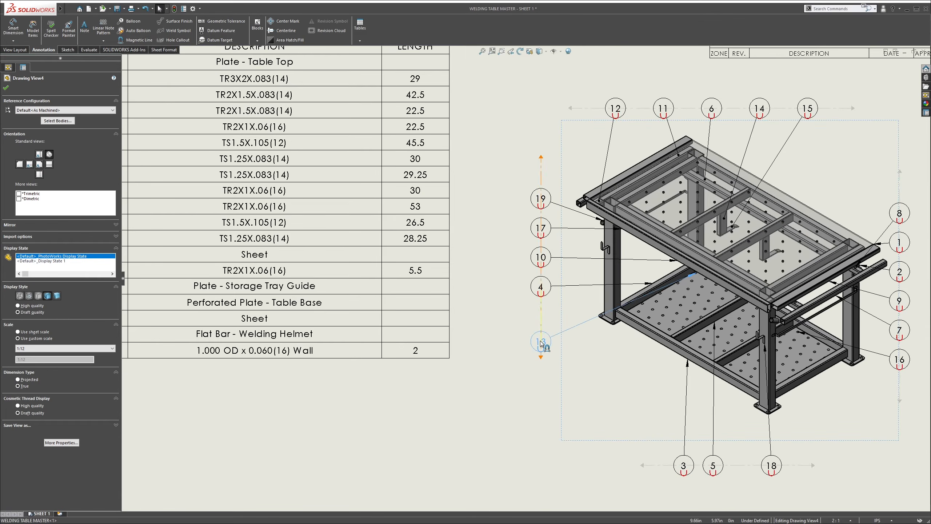
pyautogui.press('Delete')
# Balloon the foot plate under the table's front-left leg as item 13, placing it below balloon 4 on the magnetic line
pyautogui.scroll(-2, 565, 324)
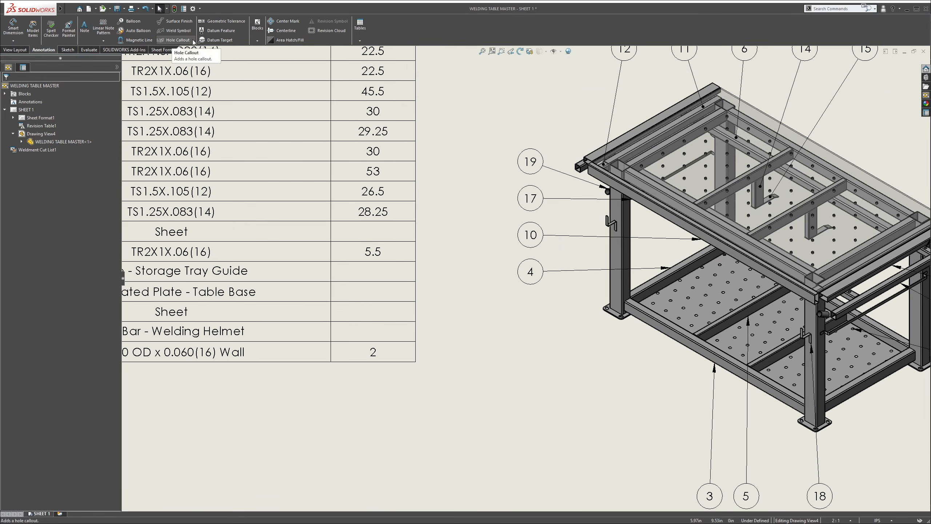
pyautogui.click(132, 20)
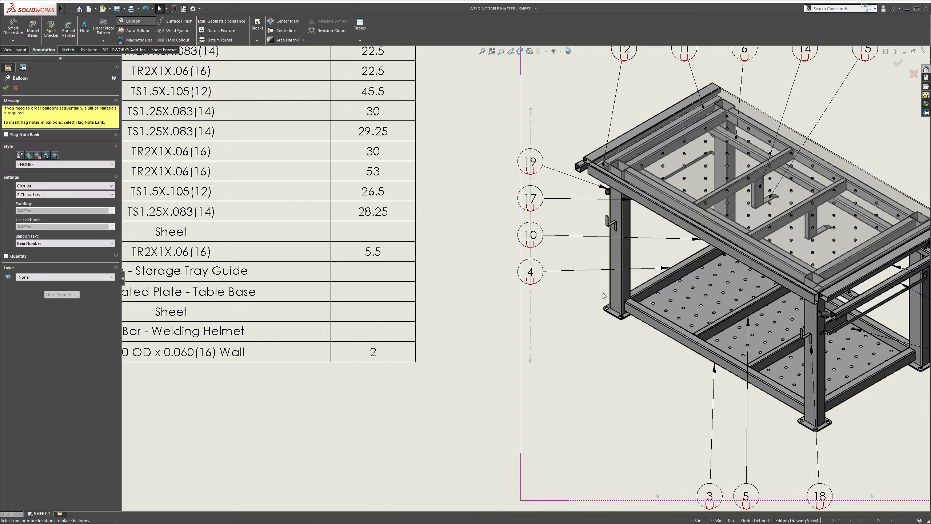
pyautogui.click(543, 313)
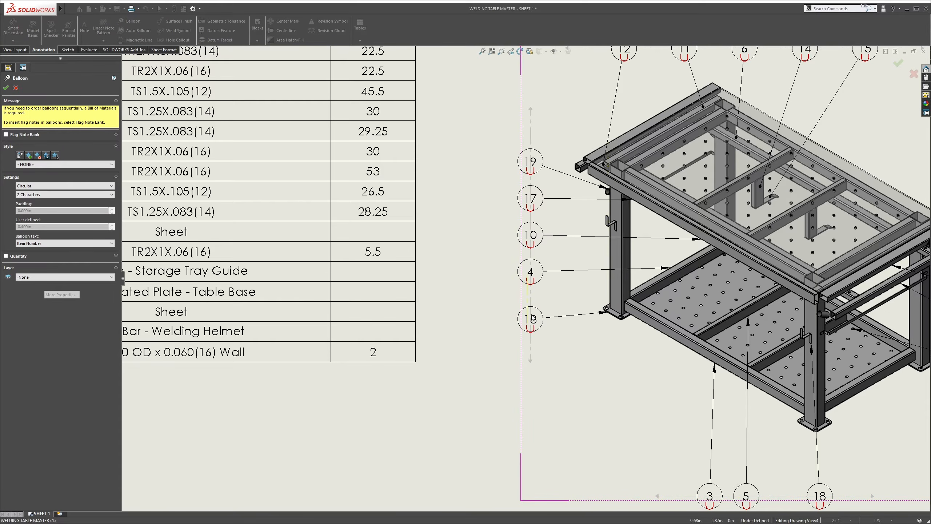
pyautogui.scroll(3, 519, 324)
pyautogui.scroll(-2, 518, 324)
pyautogui.press('Escape')
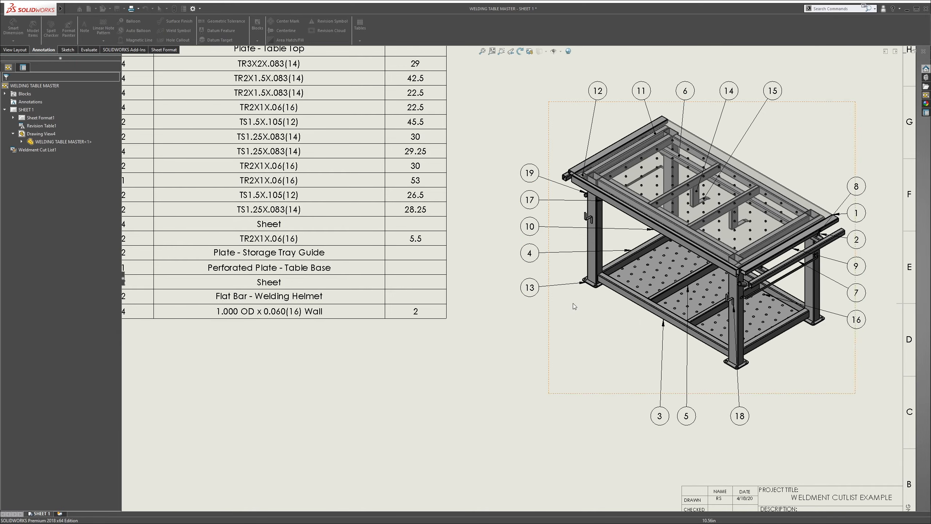
# Delete balloon 17 between balloons 19 and 10 beside the table view
pyautogui.scroll(2, 297, 252)
pyautogui.scroll(-1, 357, 288)
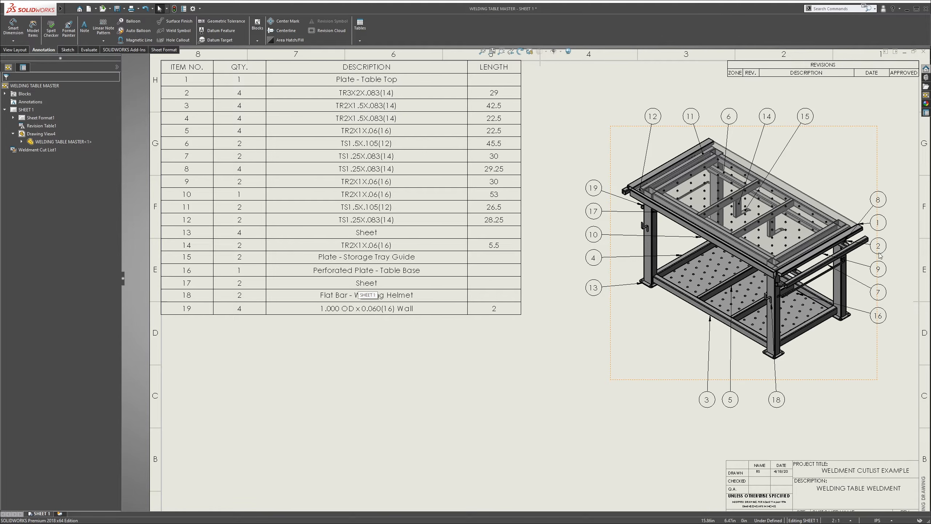
pyautogui.scroll(-2, 610, 222)
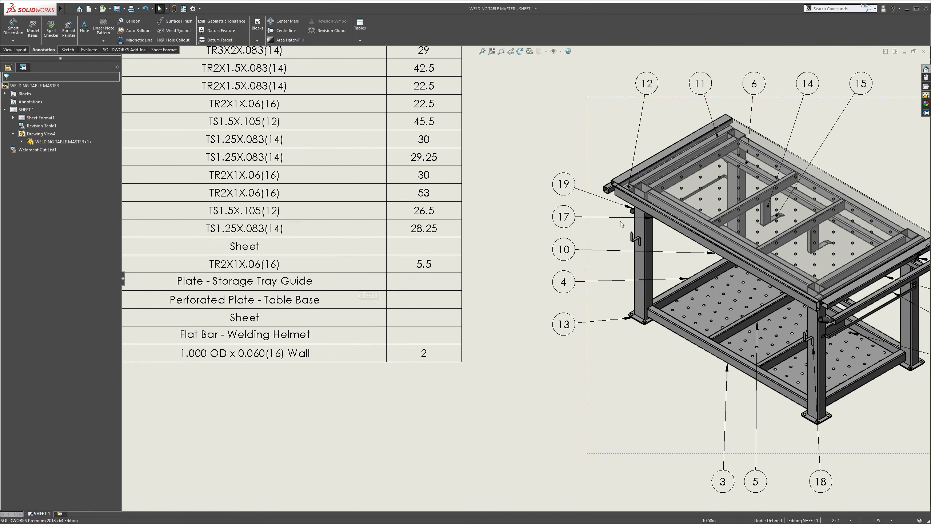
pyautogui.click(570, 220)
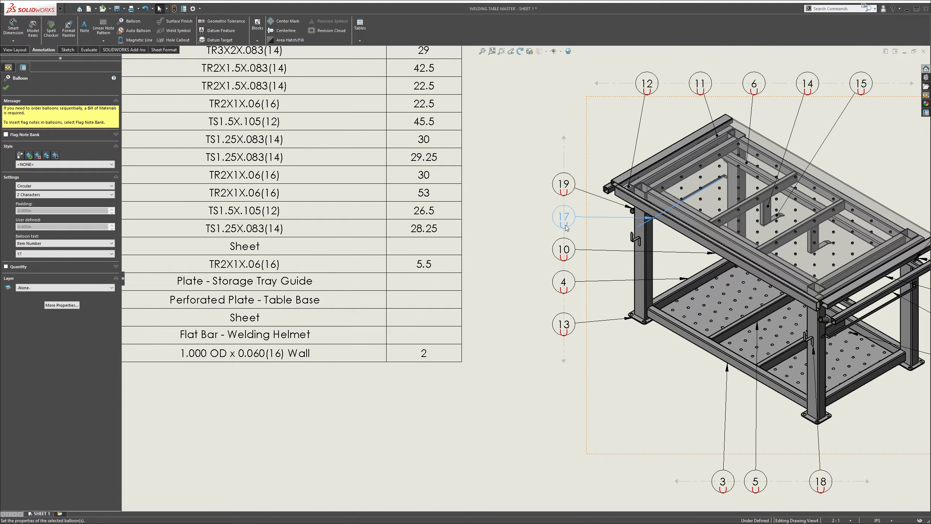
pyautogui.press('Delete')
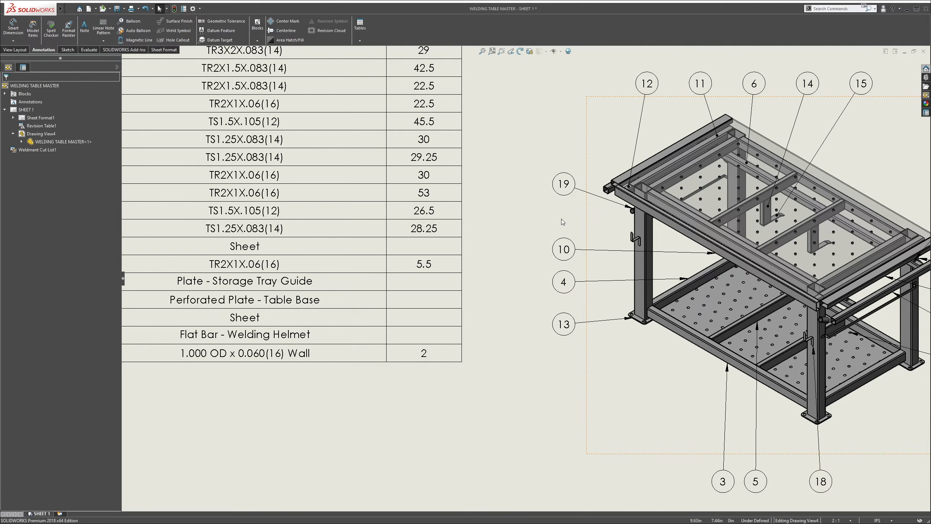
# Balloon the thin flat bar under the table's right-end rail as item 17, placing it between balloons 7 and 16 on the magnetic line
pyautogui.press('f')
pyautogui.click(665, 247)
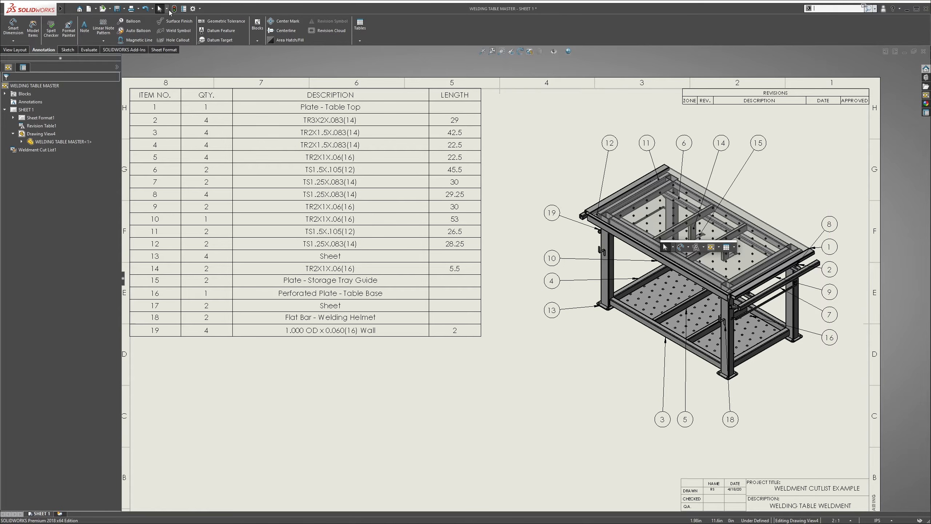
pyautogui.click(130, 21)
pyautogui.scroll(-3, 755, 324)
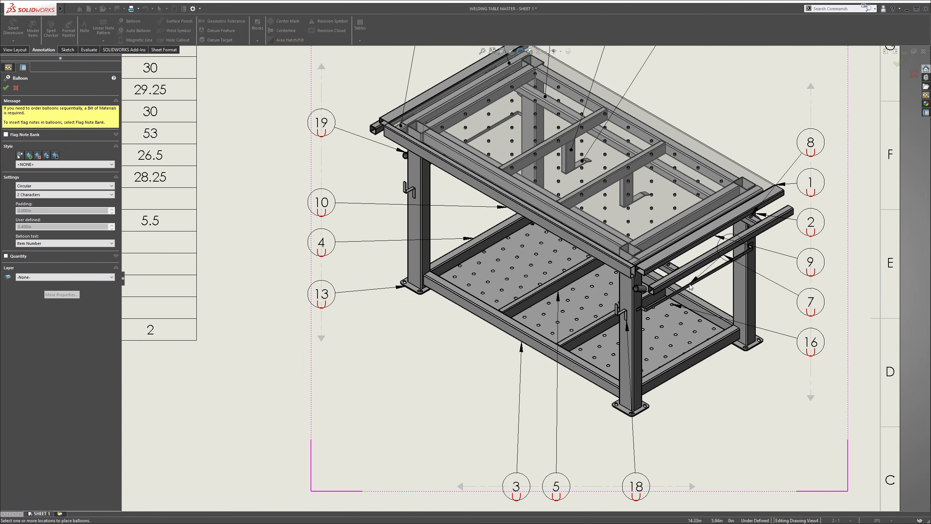
pyautogui.scroll(-3, 741, 288)
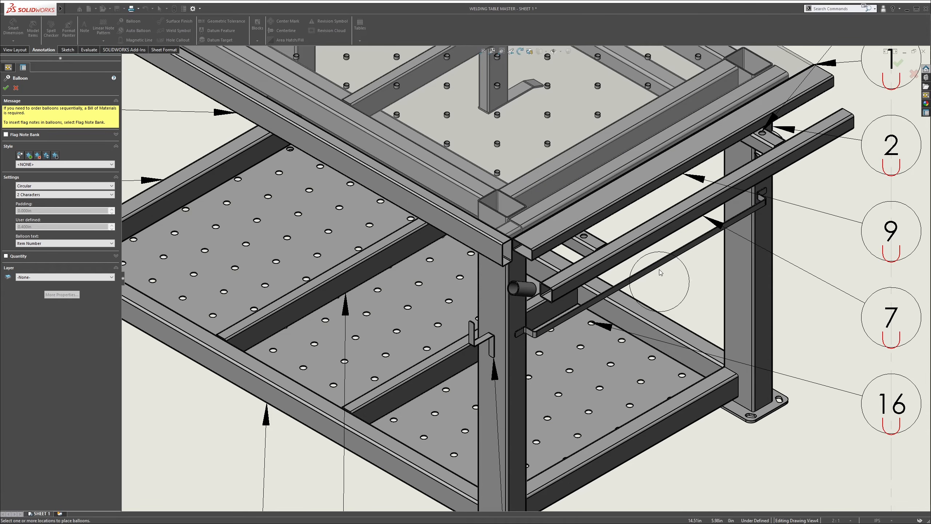
pyautogui.scroll(5, 757, 248)
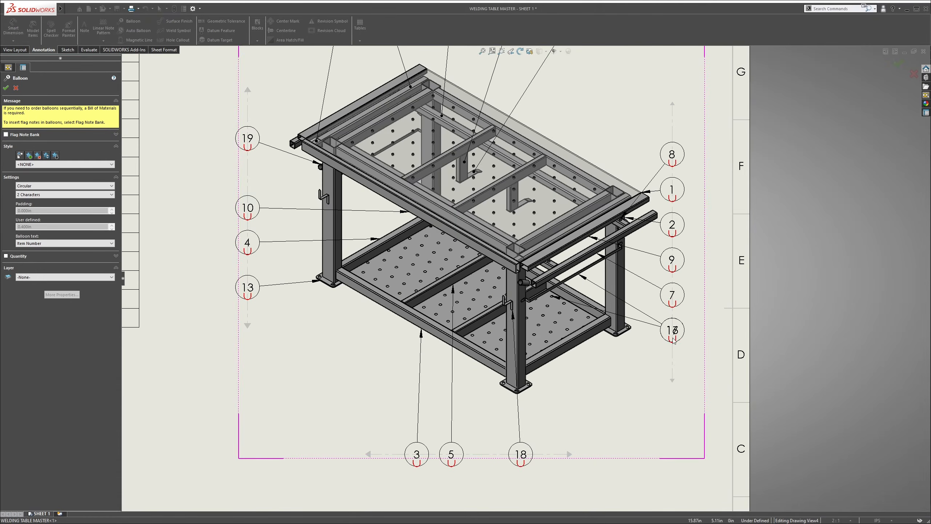
pyautogui.click(677, 308)
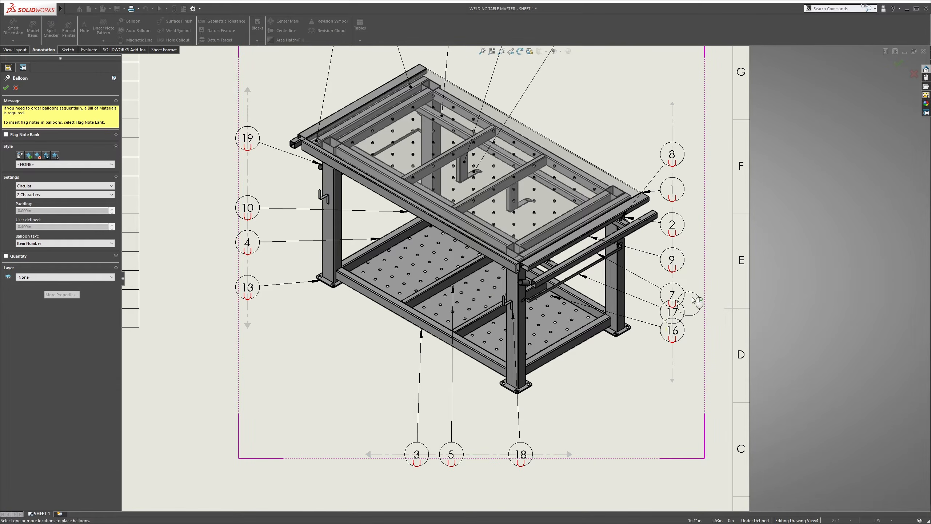
pyautogui.press('Escape')
# Move balloon 7 slightly up along its magnetic line, away from balloon 17
pyautogui.moveTo(677, 296); pyautogui.dragTo(676, 286)
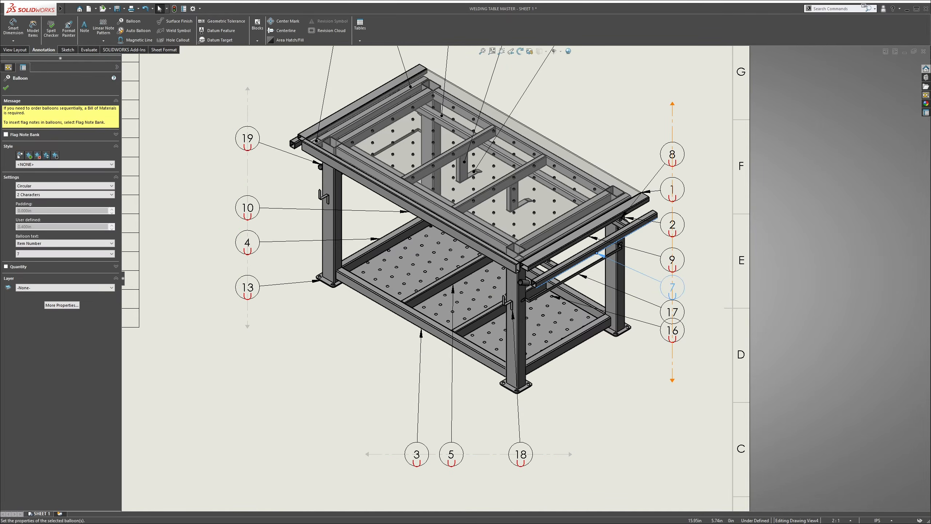
pyautogui.press('Escape')
pyautogui.scroll(-2, 617, 264)
pyautogui.press('f')
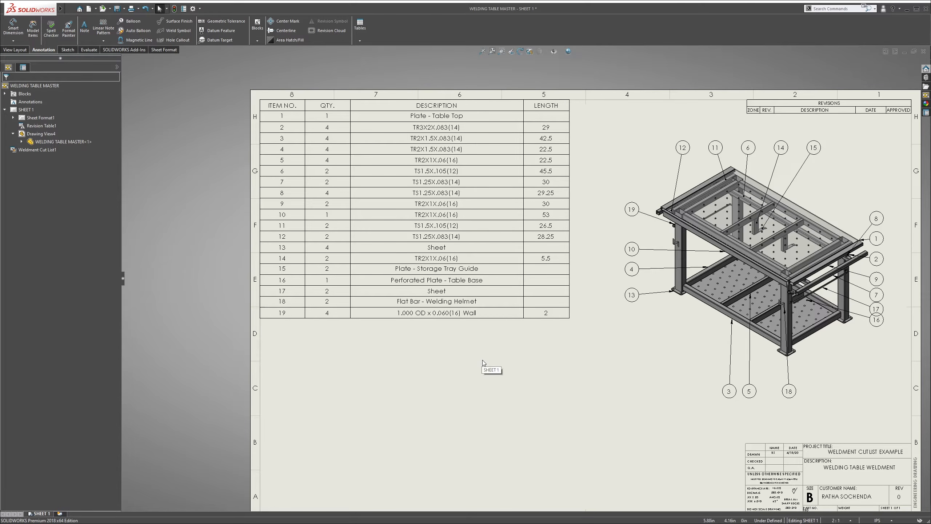
# Open the welding table part from the isometric drawing view
pyautogui.click(691, 177)
pyautogui.rightClick(696, 175)
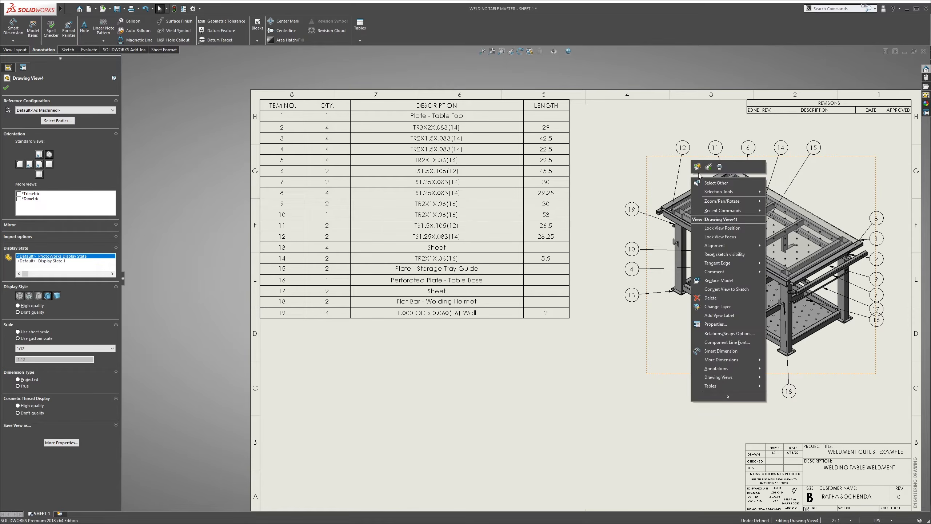
pyautogui.click(697, 167)
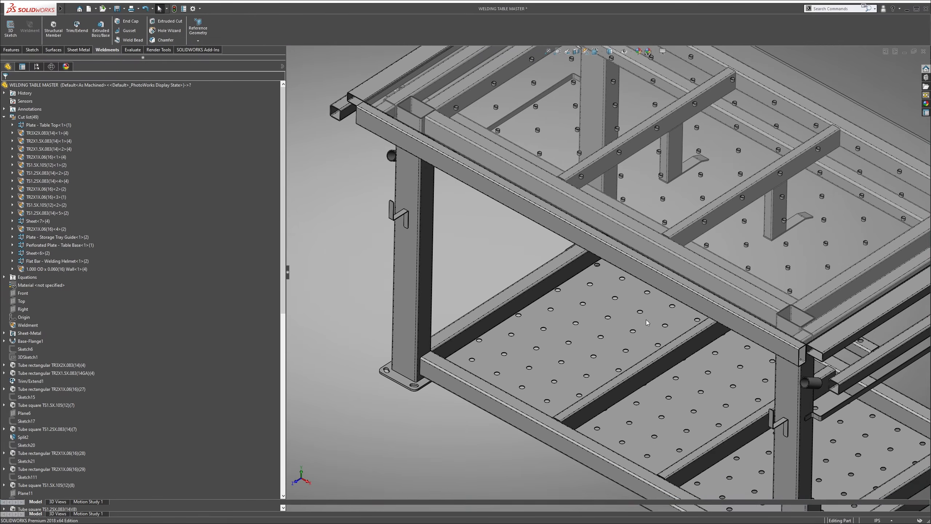
pyautogui.scroll(4, 569, 270)
pyautogui.scroll(-3, 746, 308)
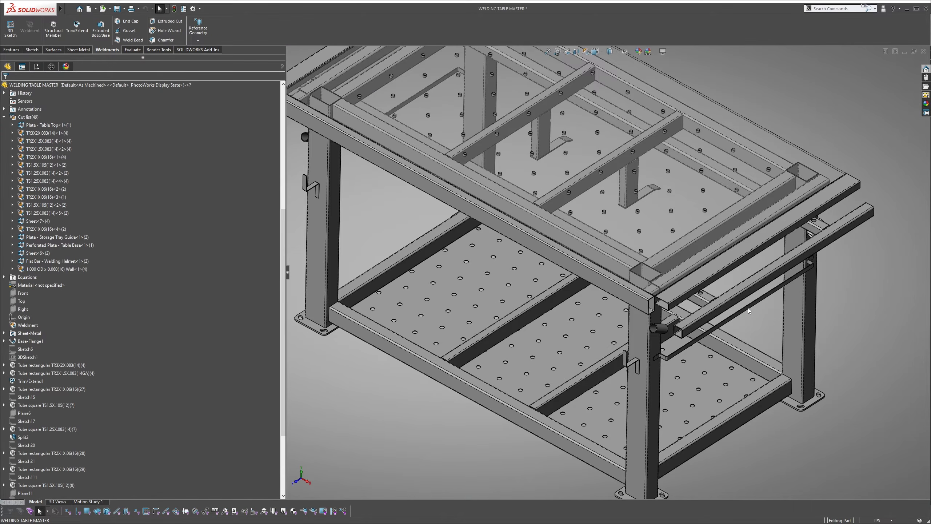
# Set the Description property of the thin flat bar's cut-list item, Sheet<6>, to Flat Bar - Angle Grinder
pyautogui.click(748, 307)
pyautogui.scroll(6, 167, 198)
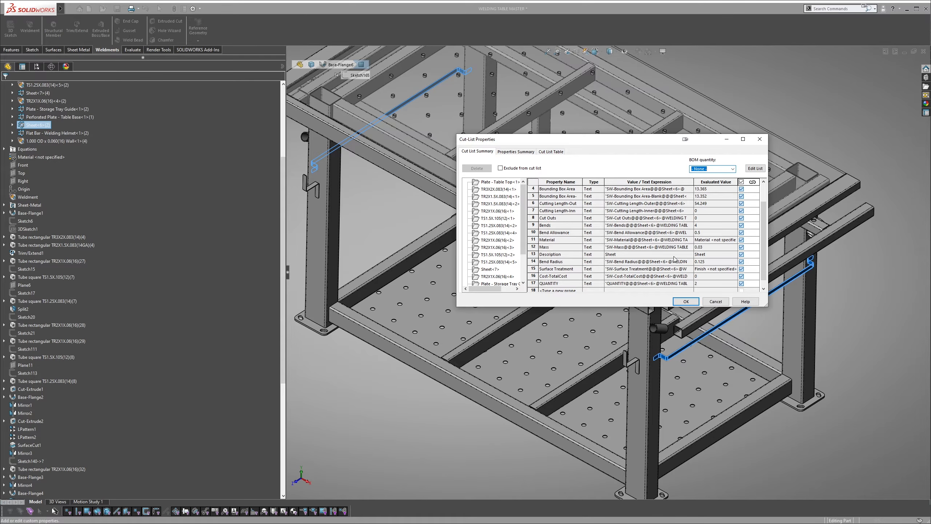
pyautogui.click(675, 252)
pyautogui.click(619, 253)
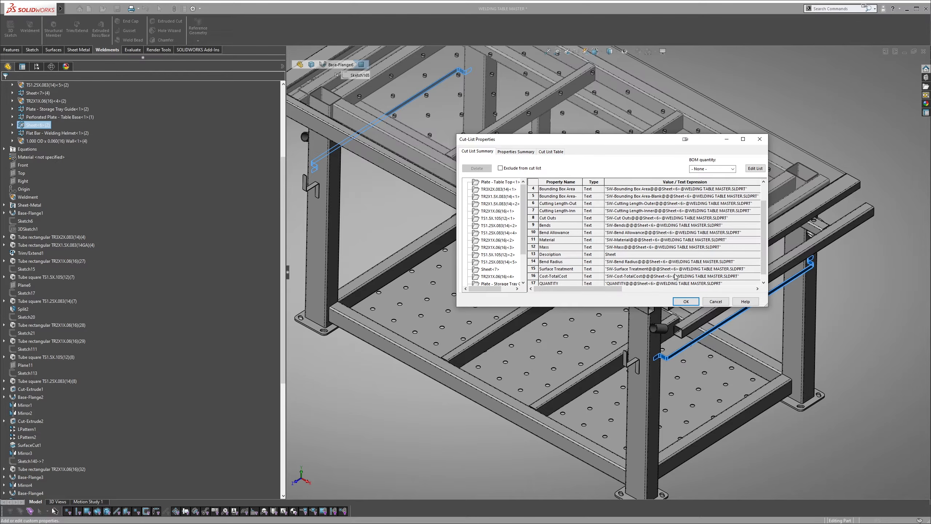
pyautogui.moveTo(623, 289); pyautogui.dragTo(709, 289)
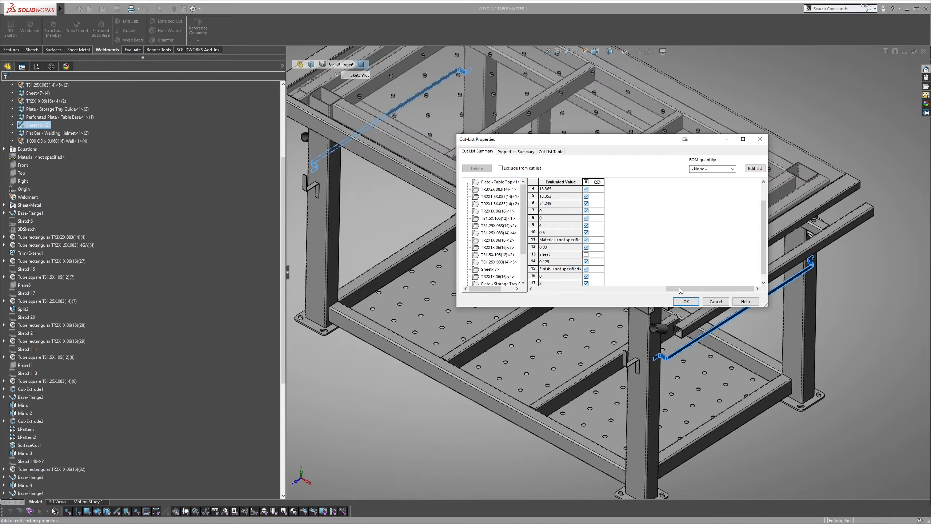
pyautogui.moveTo(681, 289); pyautogui.dragTo(594, 289)
pyautogui.click(587, 254)
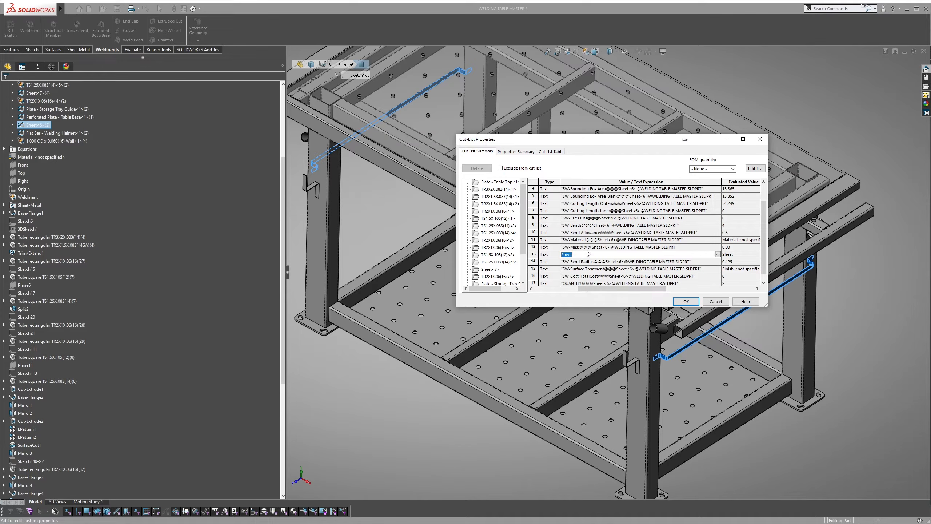
pyautogui.write('Flat Bar - Angle Grinder')
pyautogui.click(685, 301)
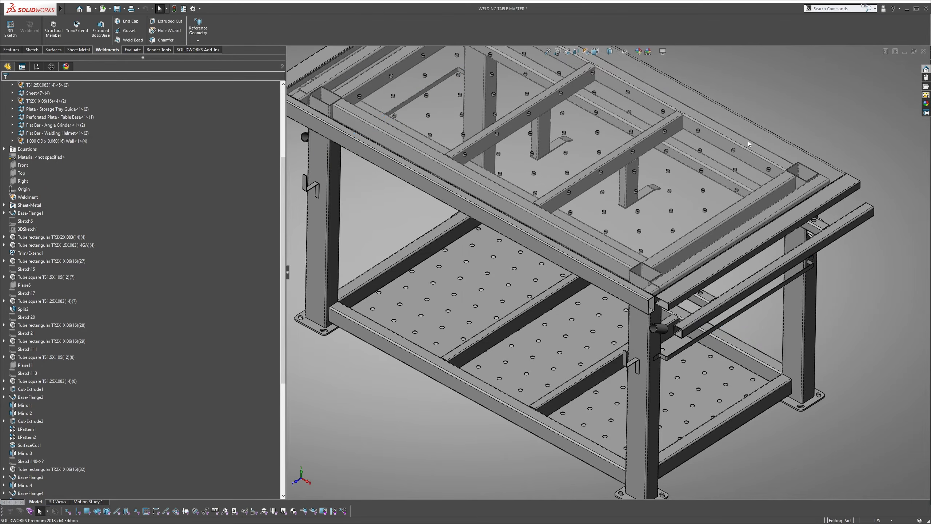
# Set the Description property of the leg foot plate's cut-list item, Sheet<7>, to Plate - Caster
pyautogui.press('f')
pyautogui.scroll(-5, 415, 298)
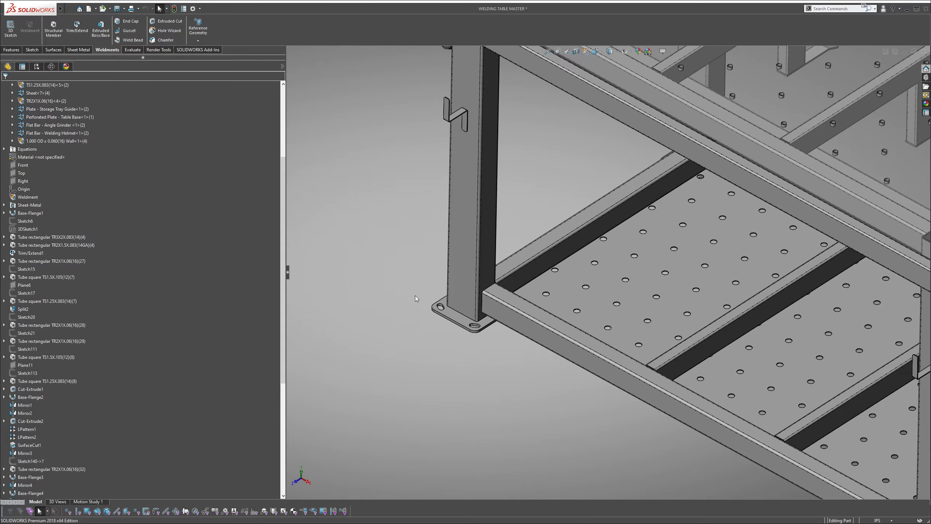
pyautogui.click(452, 317)
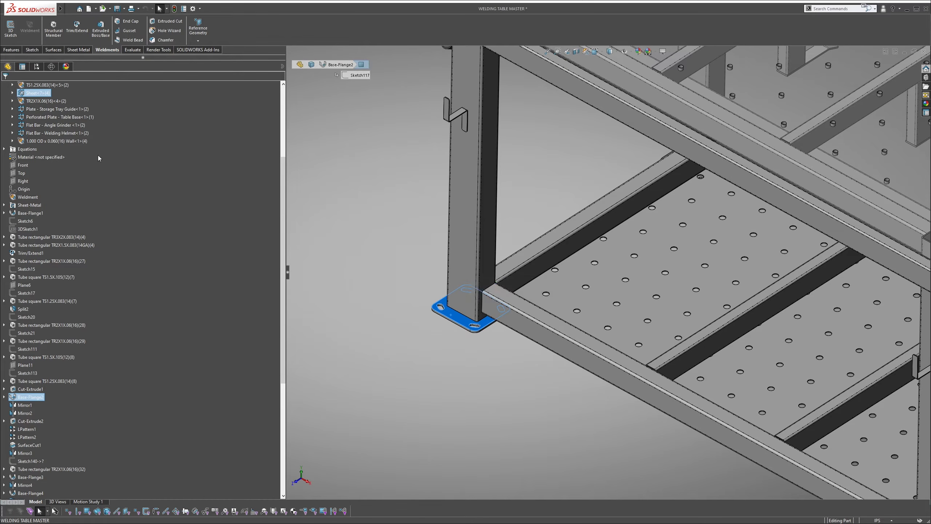
pyautogui.scroll(2, 98, 158)
pyautogui.rightClick(35, 143)
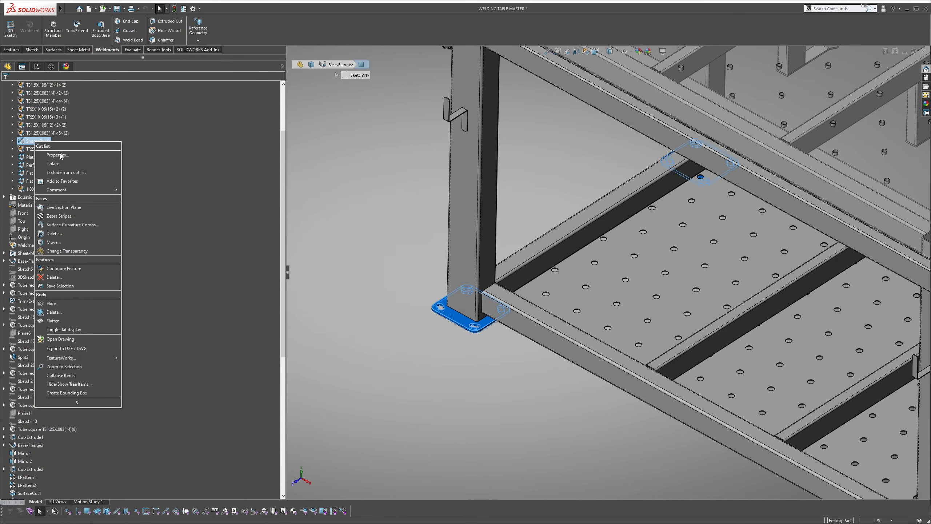
pyautogui.click(48, 156)
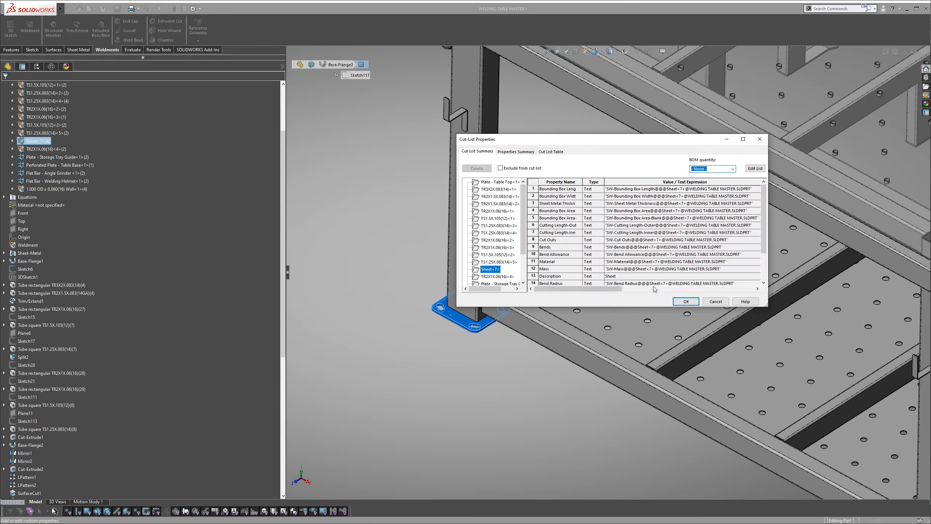
pyautogui.moveTo(616, 289); pyautogui.dragTo(746, 276)
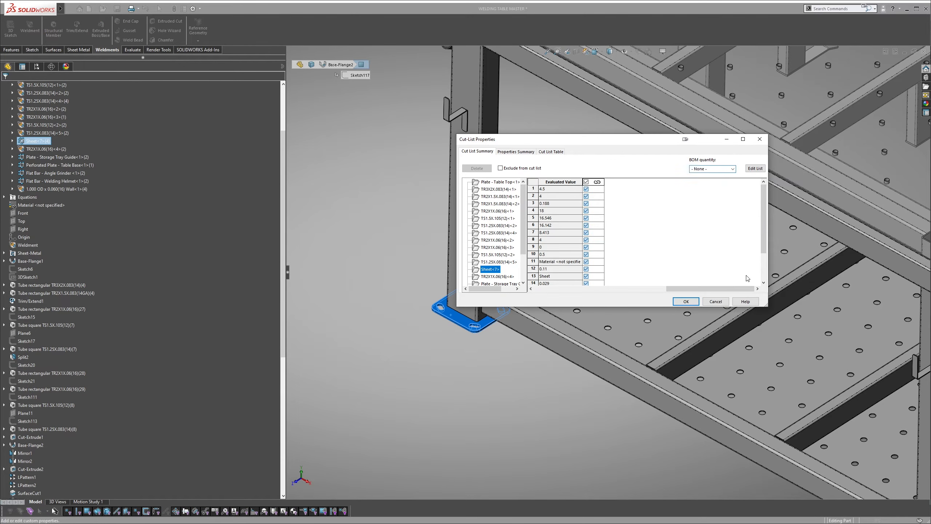
pyautogui.click(587, 276)
pyautogui.moveTo(687, 289); pyautogui.dragTo(577, 289)
pyautogui.click(583, 276)
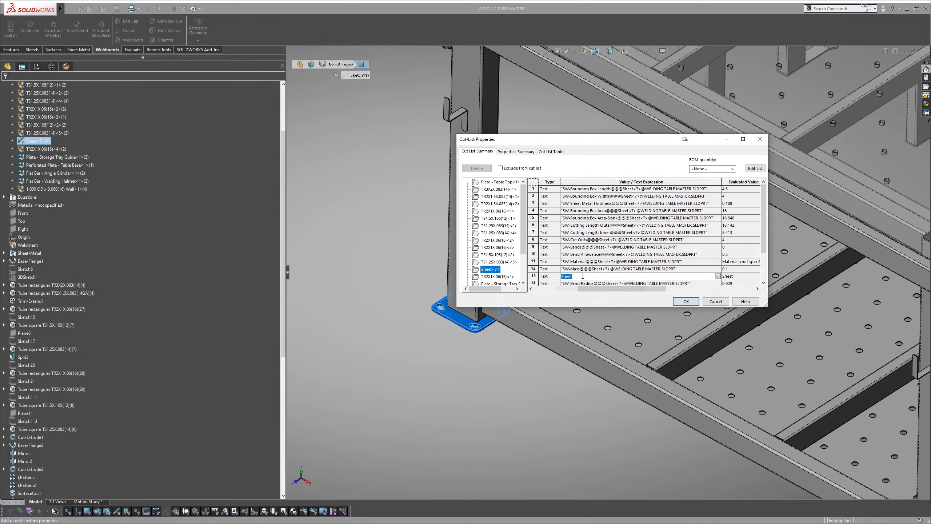
pyautogui.press('BackSpace')
pyautogui.click(686, 302)
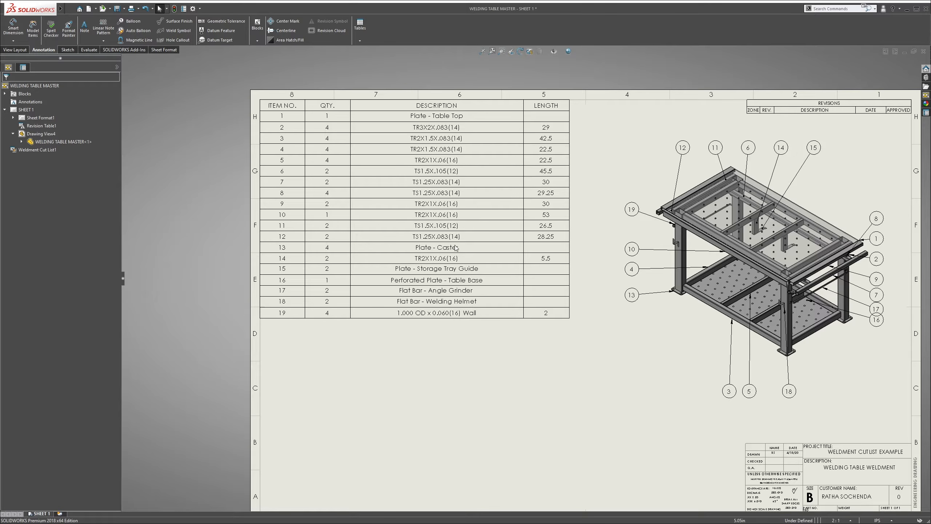
# Examine the LENGTH cells of the plate and flat bar rows in the weldment cut list
pyautogui.click(544, 248)
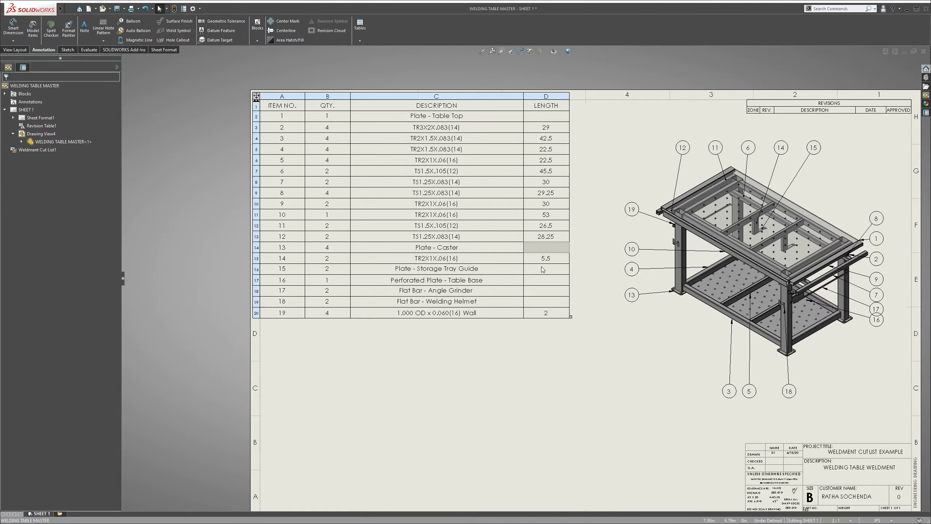
pyautogui.click(542, 271)
pyautogui.click(541, 281)
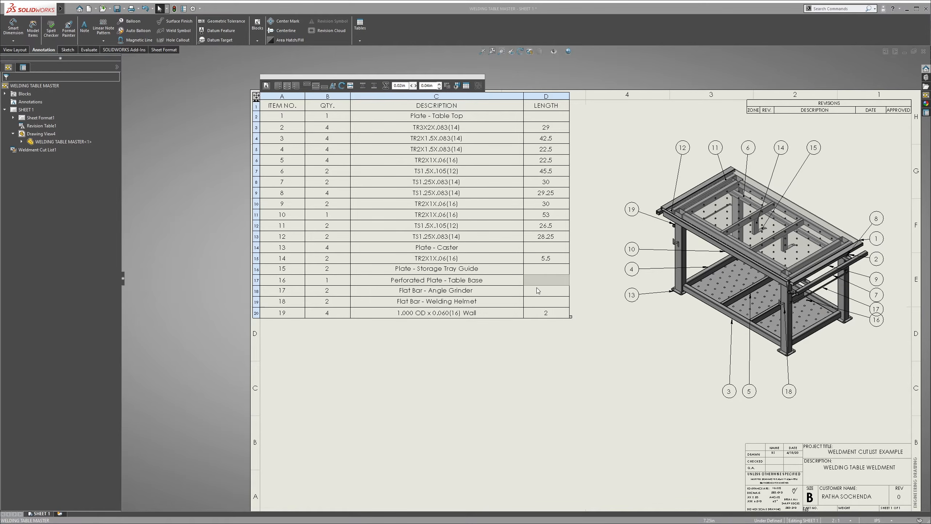
pyautogui.click(536, 293)
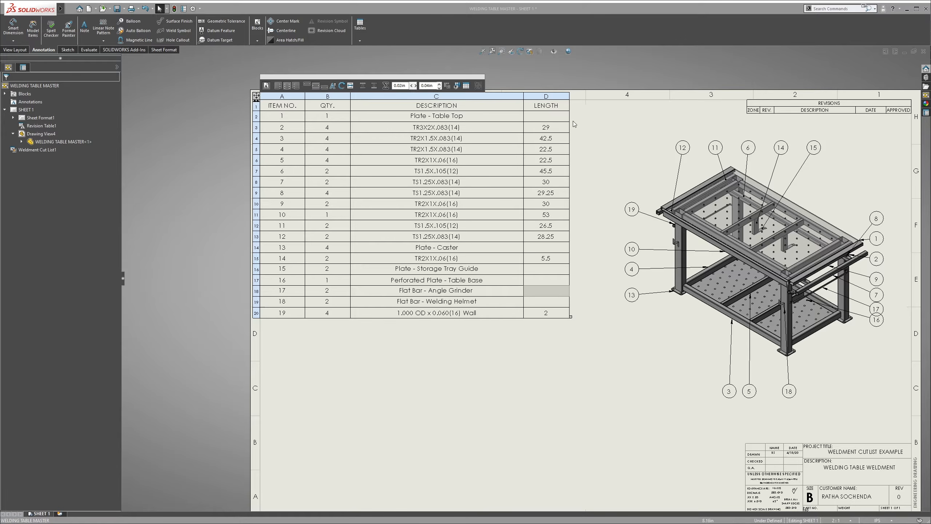
pyautogui.click(574, 359)
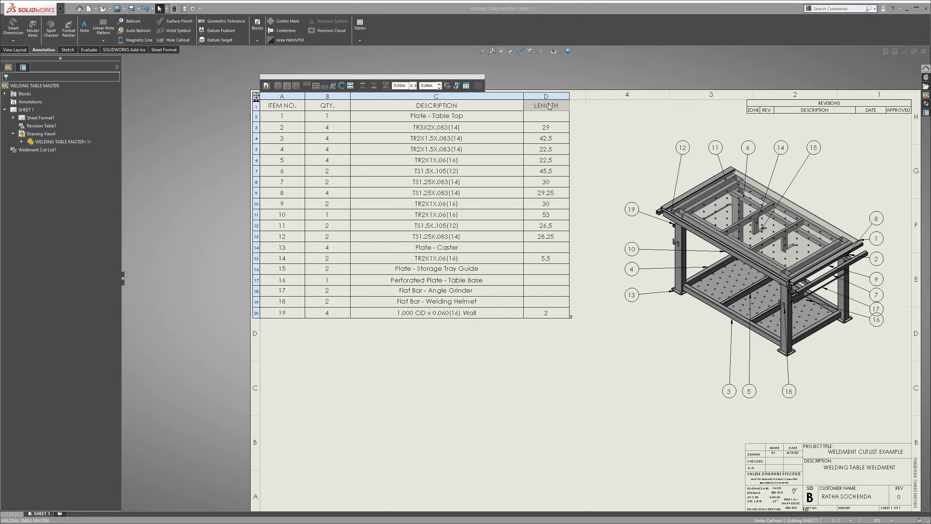
# Insert a column to the right of LENGTH in the cut list and assign it the cut list item property Bounding Box Length
pyautogui.click(547, 96)
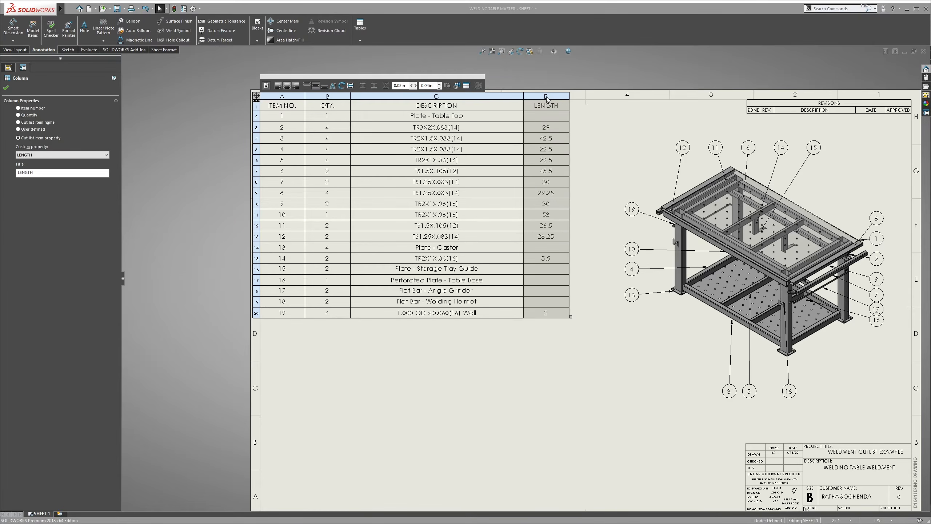
pyautogui.rightClick(546, 98)
pyautogui.moveTo(586, 139)
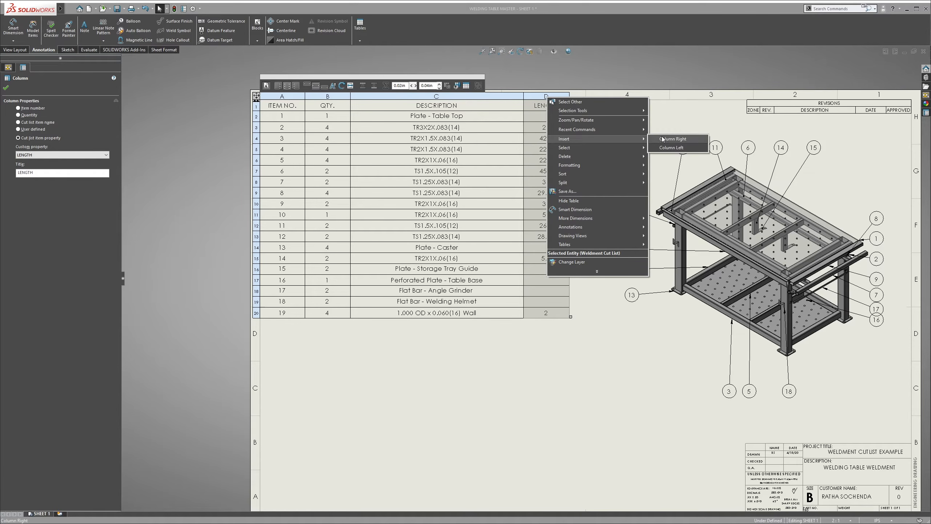
pyautogui.click(662, 139)
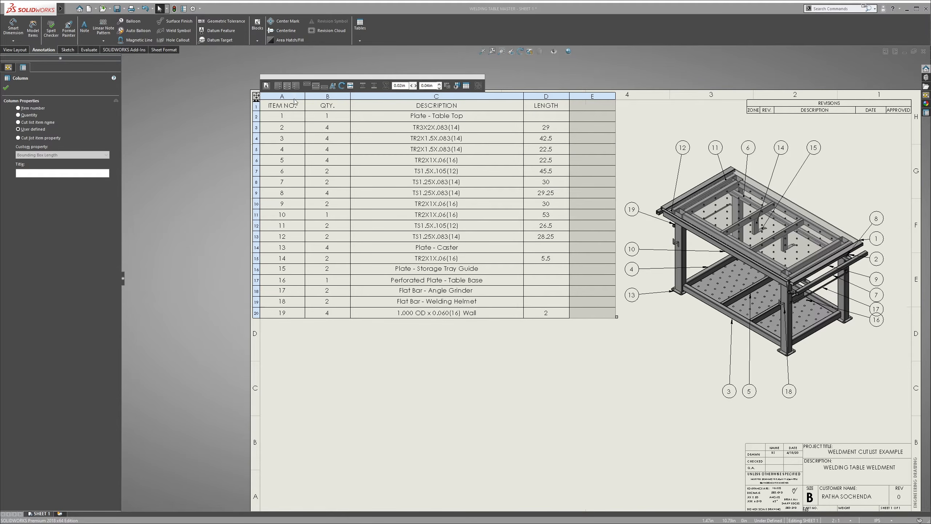
pyautogui.click(30, 138)
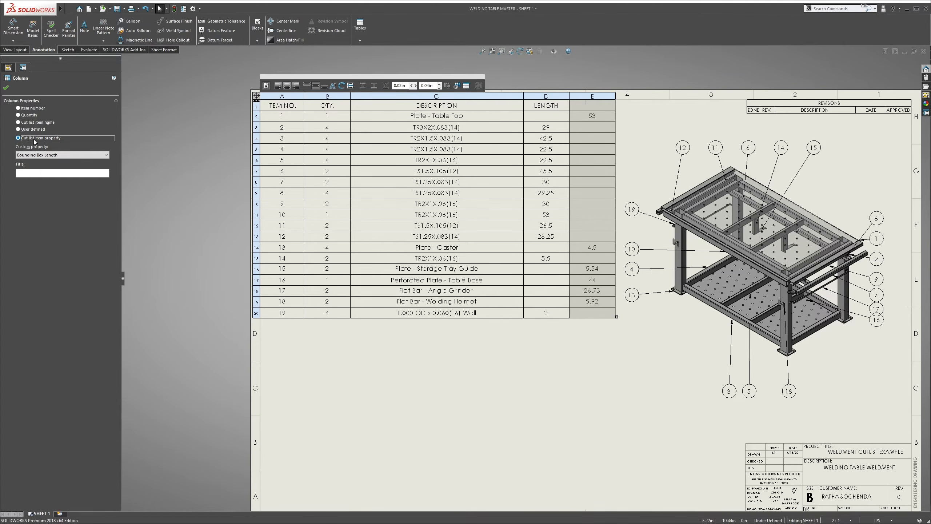
# Title the Bounding Box Length column of the cut list Plate - Length
pyautogui.click(47, 173)
pyautogui.write('Plath')
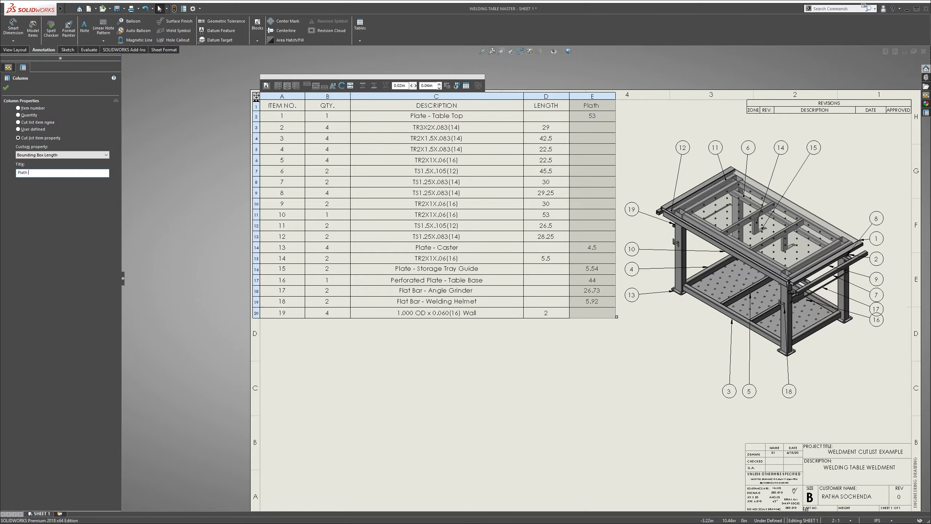
pyautogui.press('BackSpace')
pyautogui.write('e - Length')
pyautogui.click(6, 88)
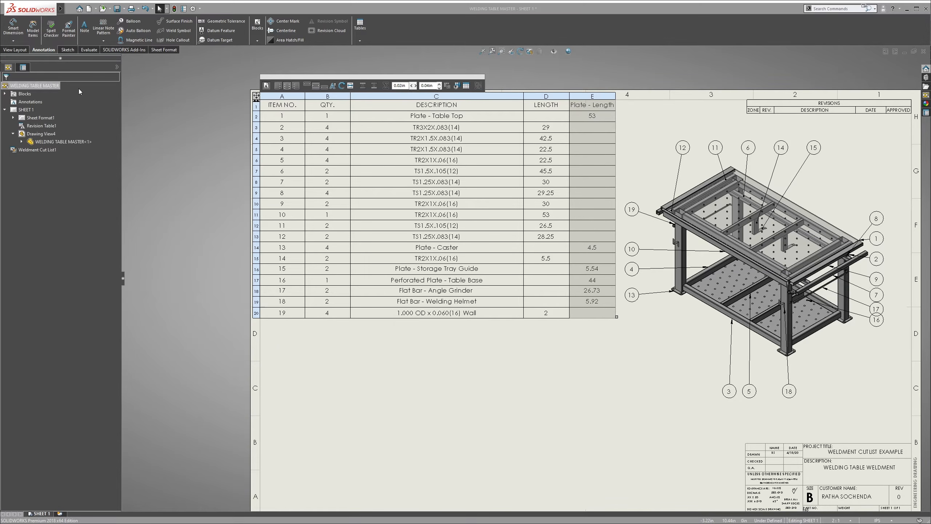
pyautogui.click(635, 117)
# Insert a column to the right of Plate - Length in the cut list and assign it the cut list item property Bounding Box Width
pyautogui.click(596, 104)
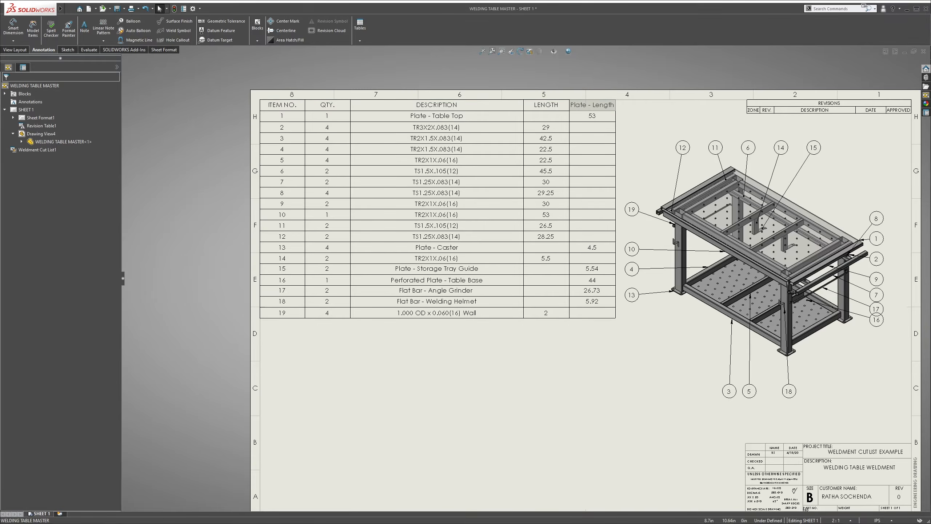
pyautogui.click(591, 95)
pyautogui.rightClick(592, 95)
pyautogui.moveTo(637, 138)
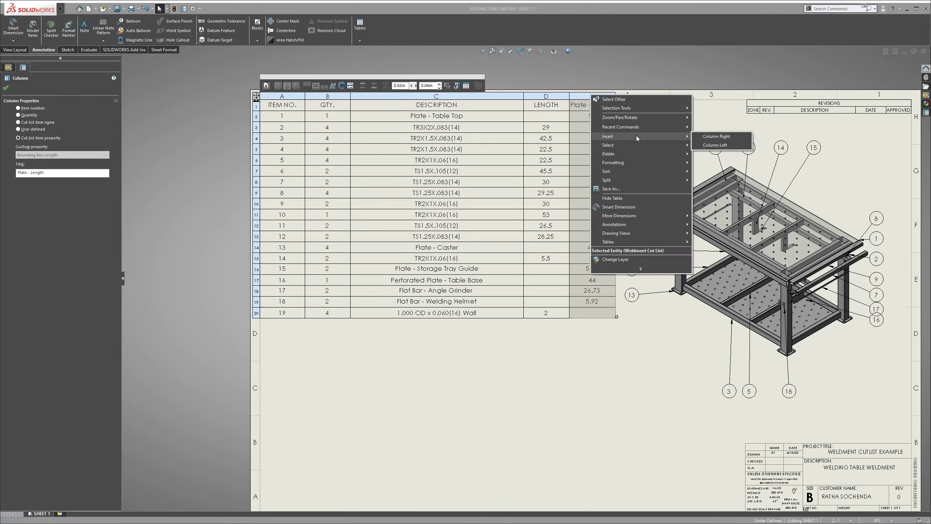
pyautogui.click(702, 138)
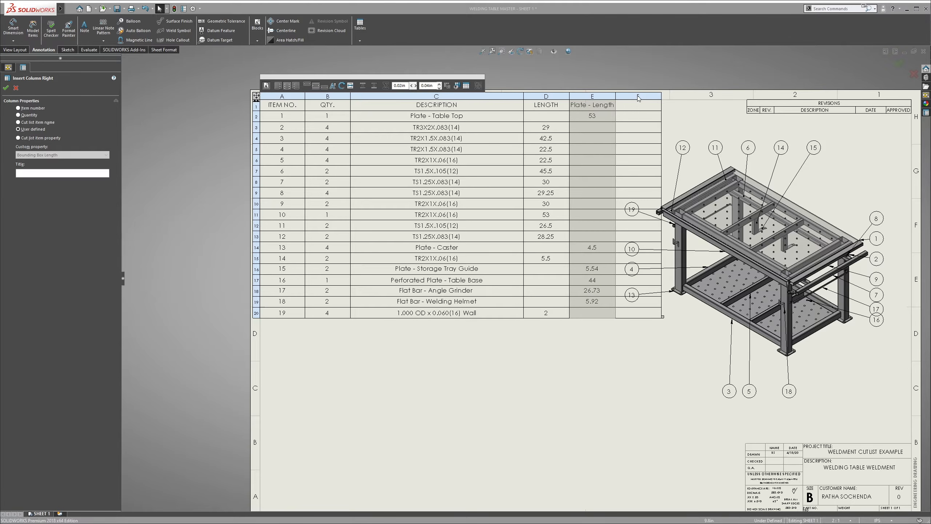
pyautogui.click(54, 138)
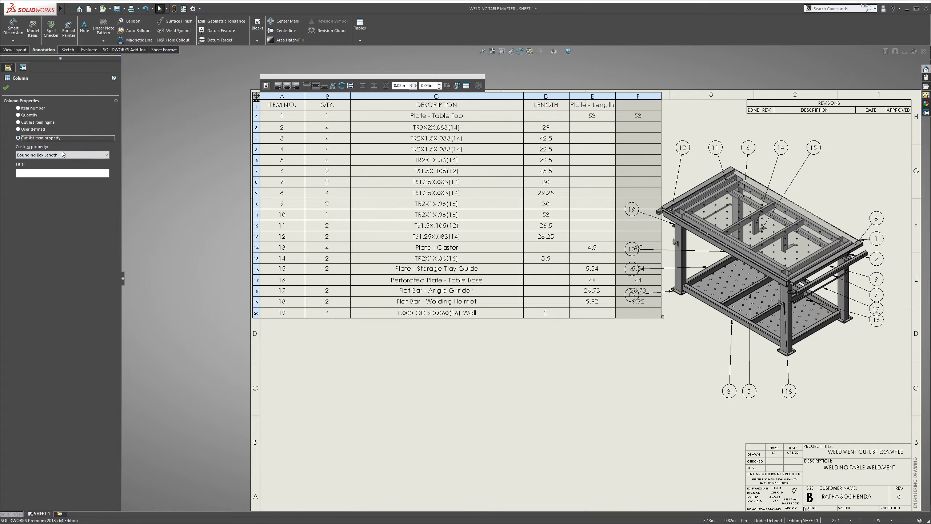
pyautogui.click(61, 154)
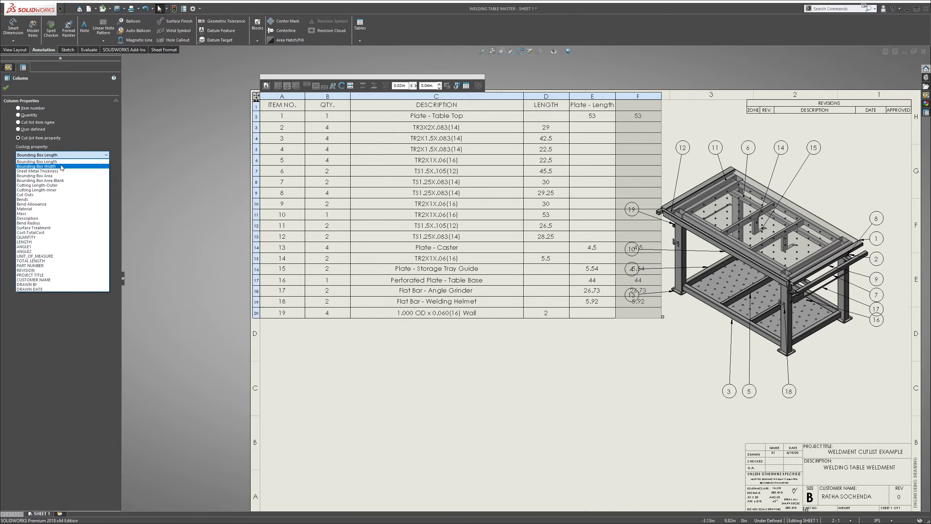
pyautogui.click(61, 166)
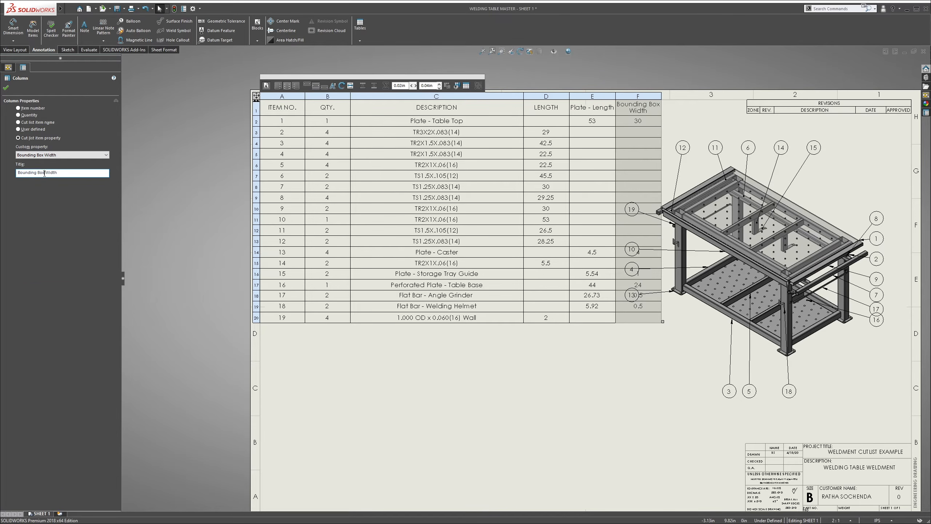
# Retitle the Bounding Box Width column Plate - Width
pyautogui.moveTo(44, 173); pyautogui.dragTo(17, 172)
pyautogui.write('Plate -')
pyautogui.click(6, 87)
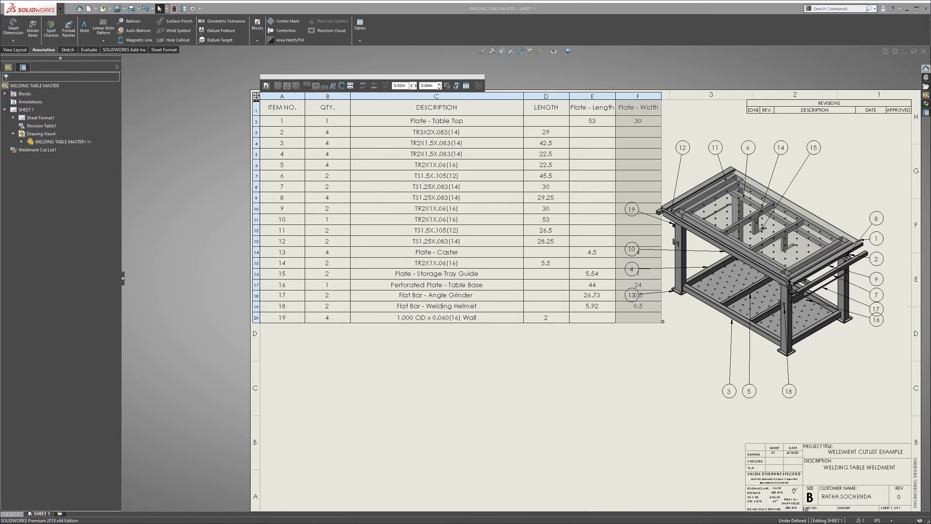
# Insert a column to the right of Plate - Width and assign it the cut list item property Sheet Metal Thickness
pyautogui.click(638, 98)
pyautogui.rightClick(638, 98)
pyautogui.moveTo(673, 138)
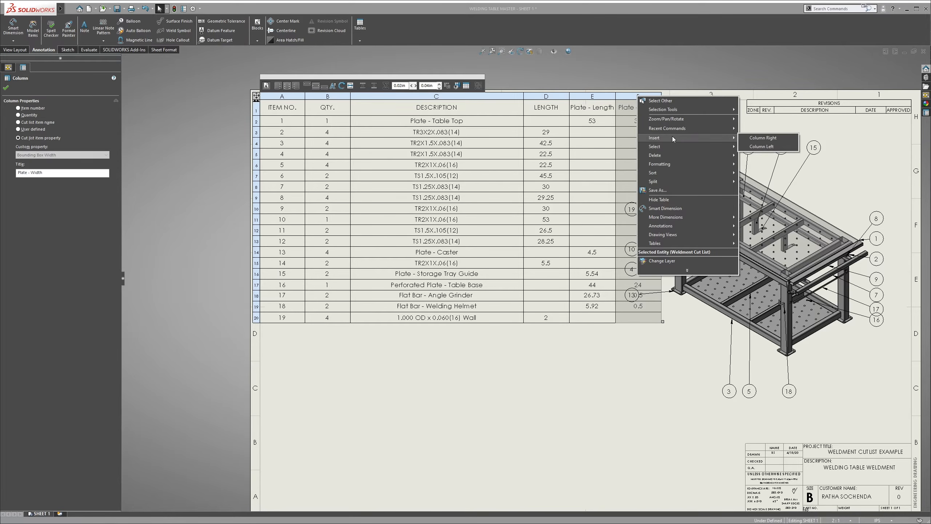
pyautogui.click(763, 137)
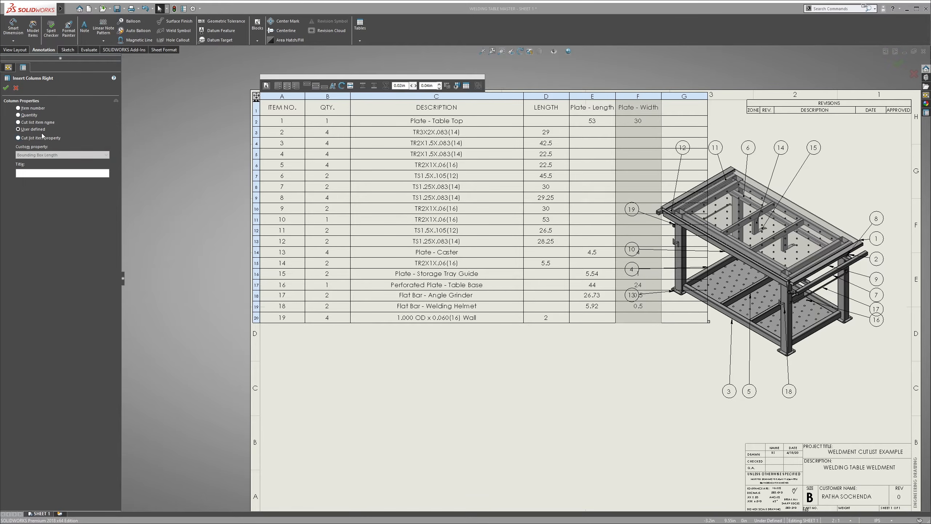
pyautogui.click(29, 138)
pyautogui.click(49, 154)
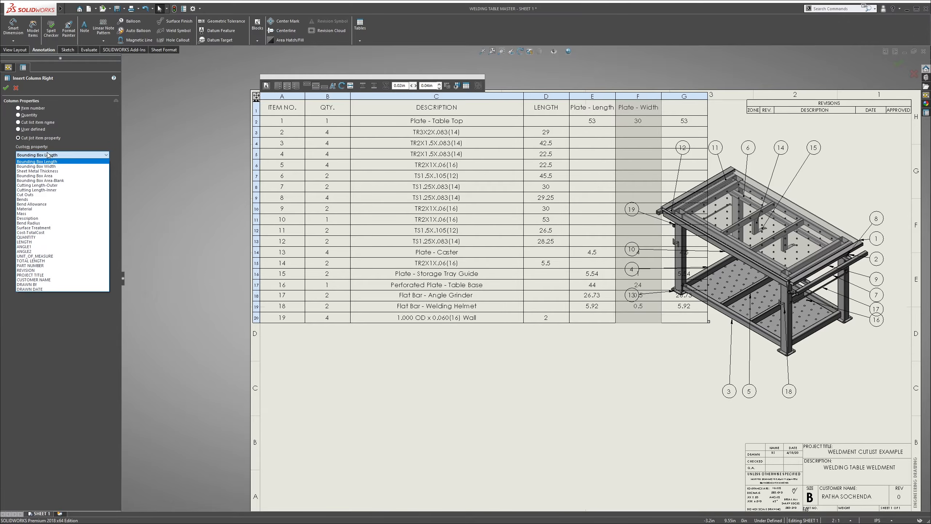
pyautogui.click(41, 171)
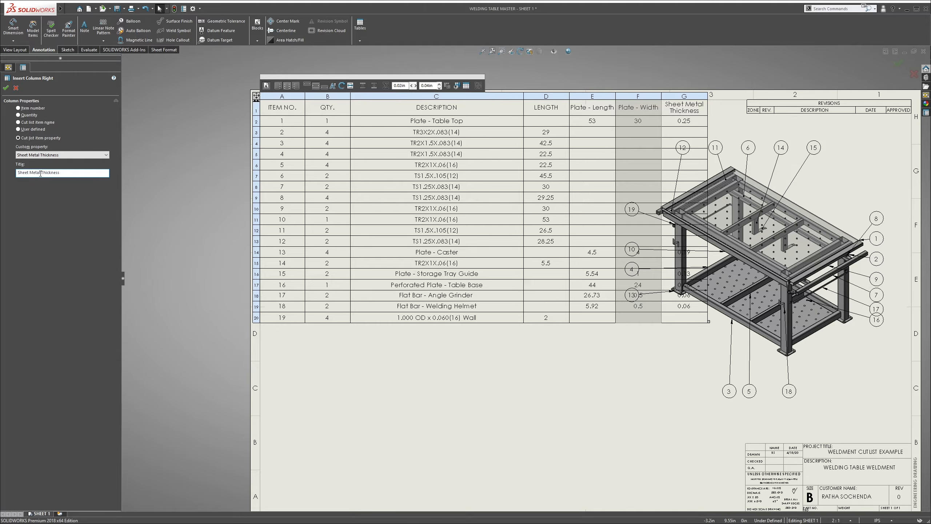
# Retitle the Sheet Metal Thickness column Plate - Thickness and close the table
pyautogui.moveTo(41, 173); pyautogui.dragTo(18, 172)
pyautogui.write('P')
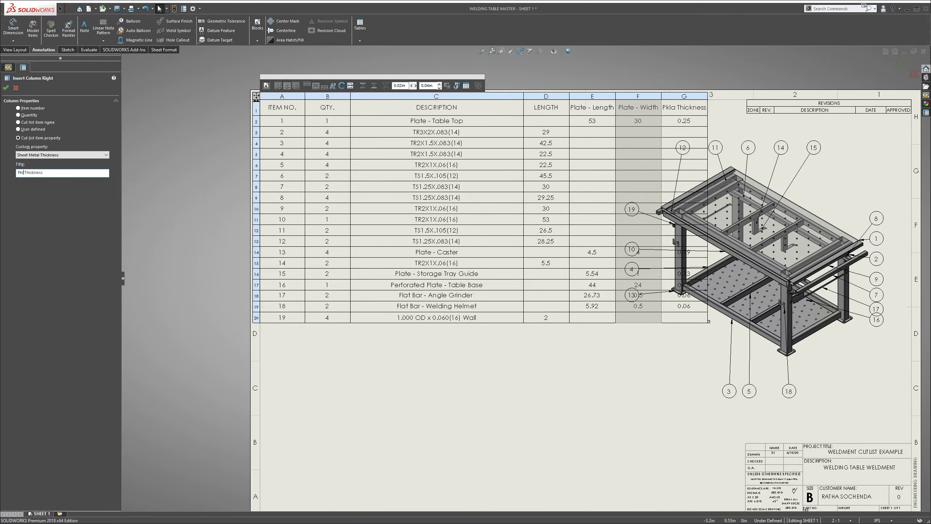
pyautogui.write('late -')
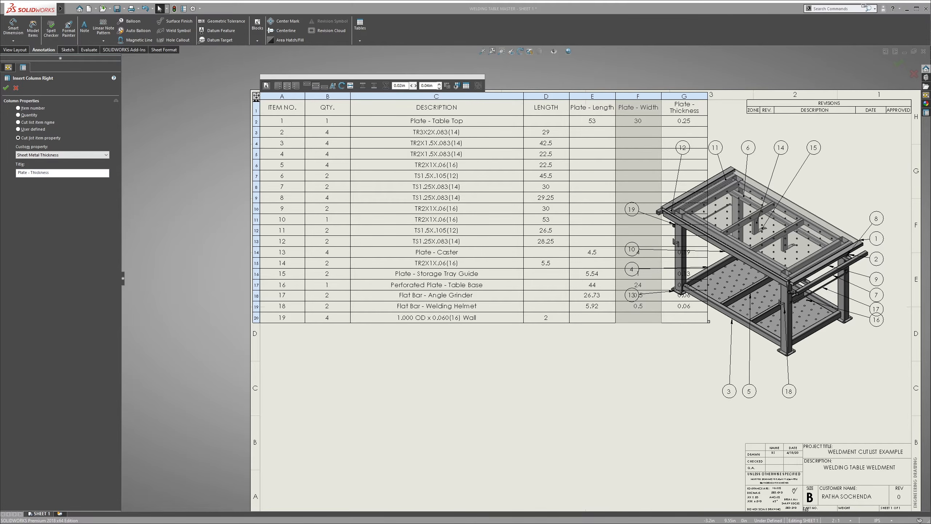
pyautogui.click(6, 88)
pyautogui.click(492, 377)
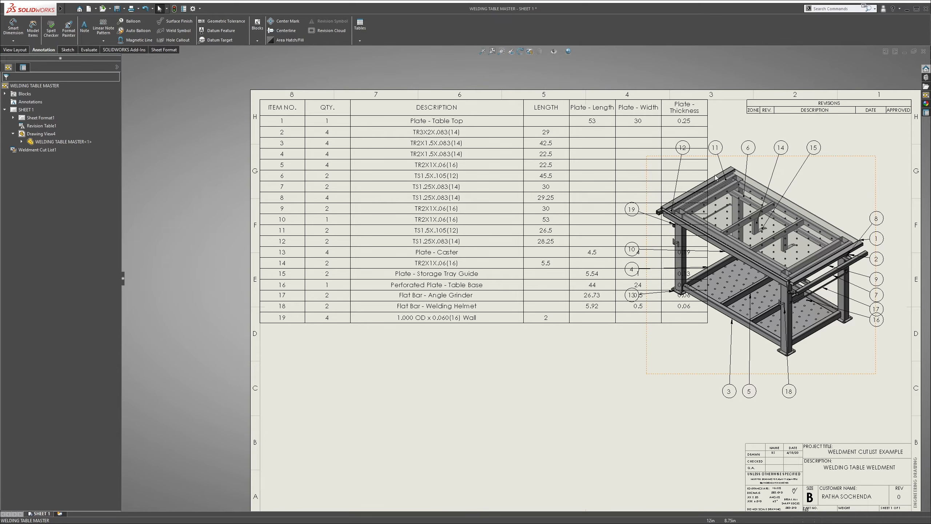
# Shrink the whole weldment cut list table so it clears the isometric view and its balloons
pyautogui.moveTo(281, 105)
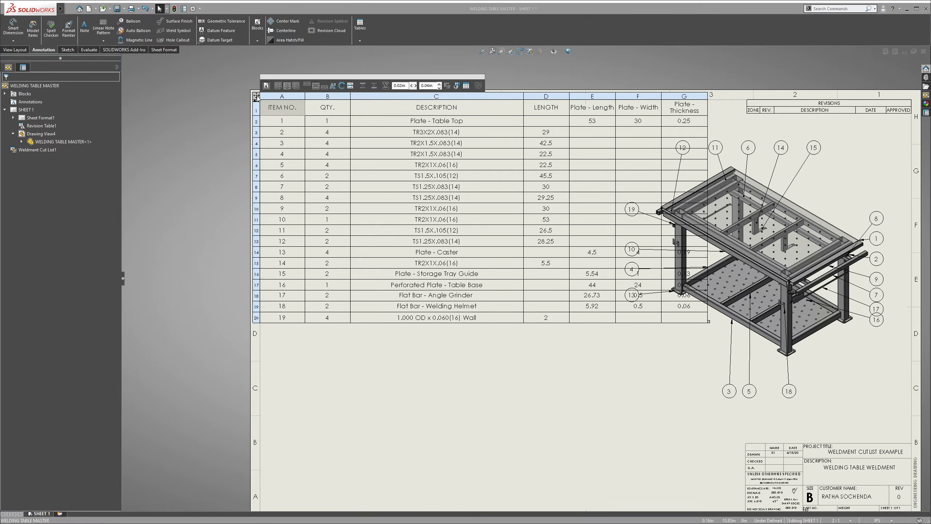
pyautogui.click(706, 320)
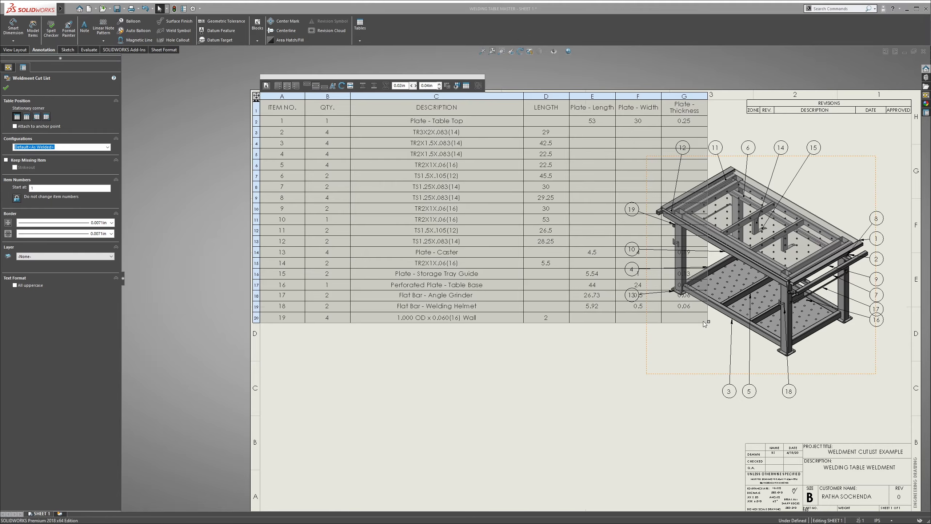
pyautogui.moveTo(707, 324); pyautogui.dragTo(597, 218)
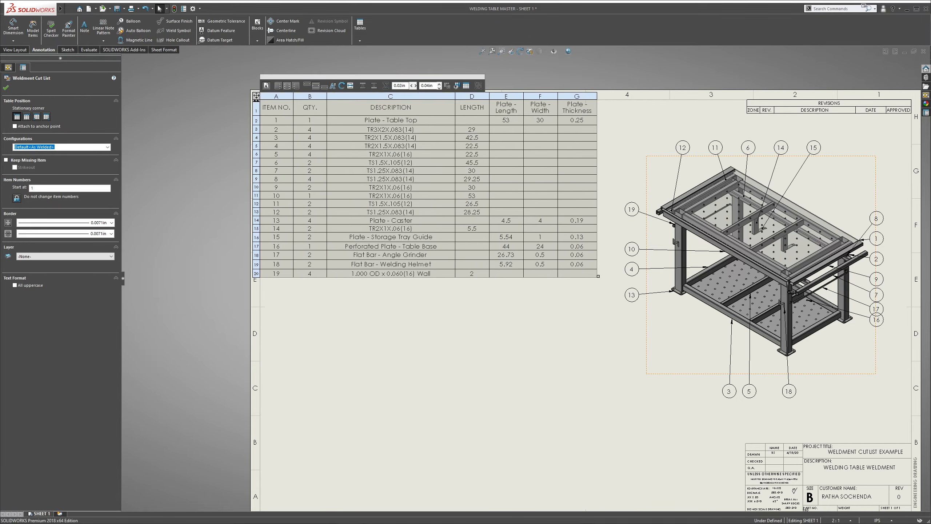
pyautogui.click(538, 339)
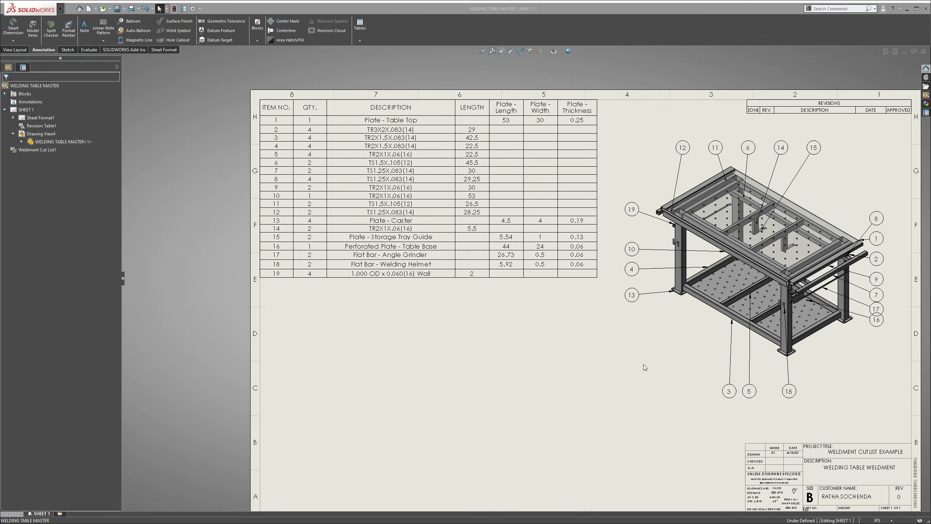
pyautogui.scroll(-5, 643, 363)
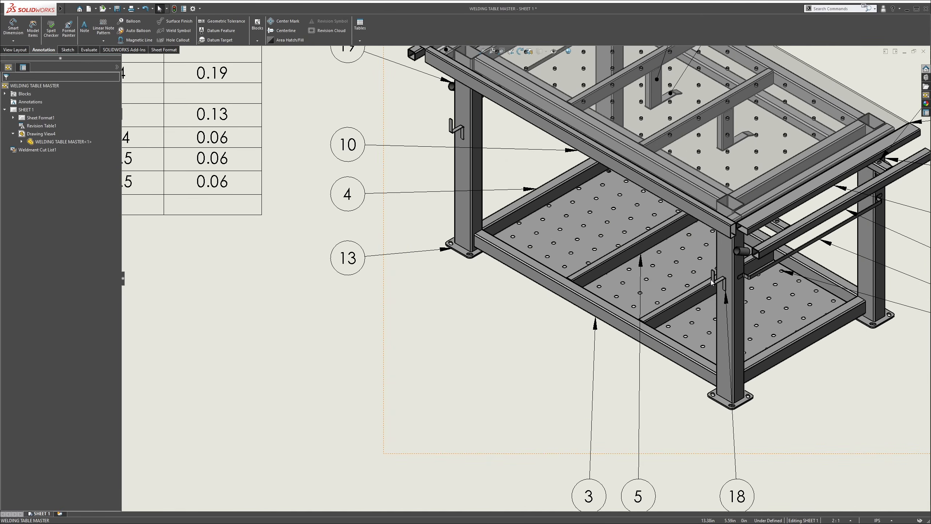
pyautogui.scroll(8, 485, 233)
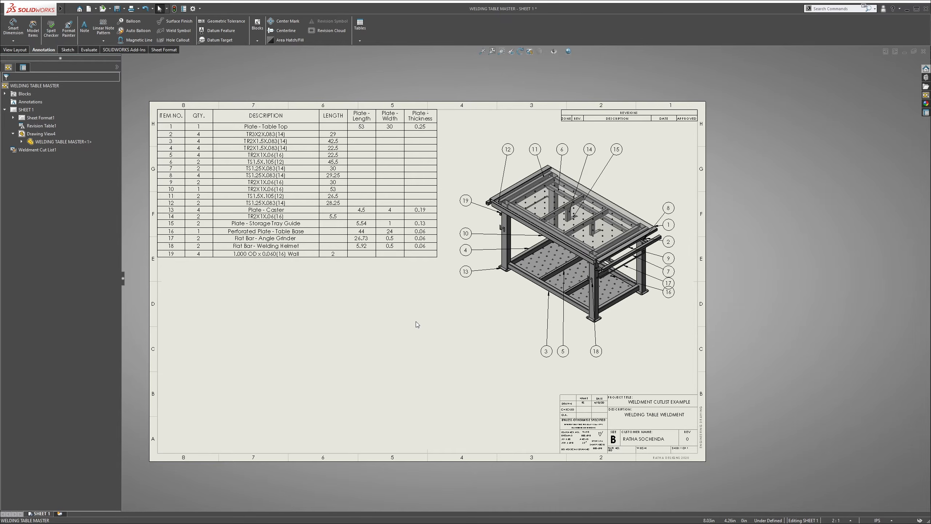
# Switch to the welding table part and create a new part document from the custom part template
pyautogui.hotkey('ctrl', 'Tab')
pyautogui.click(924, 69)
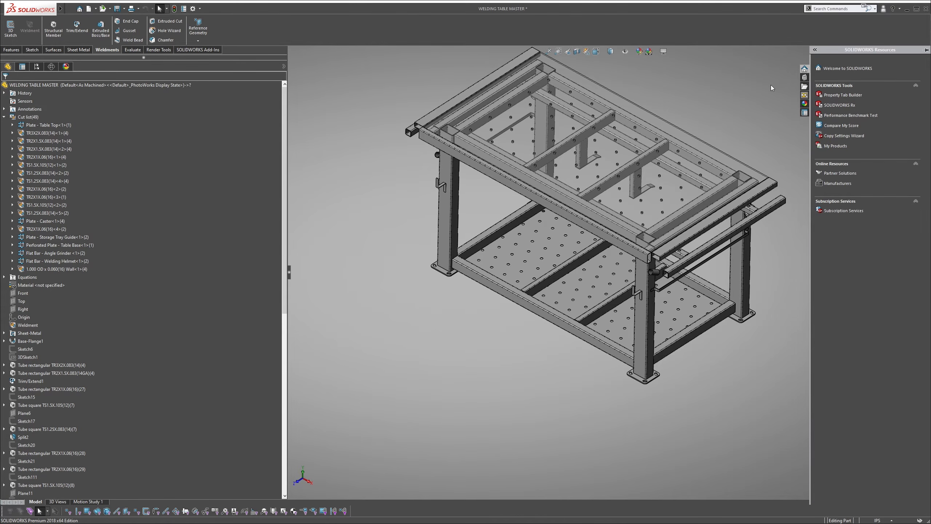
pyautogui.click(843, 68)
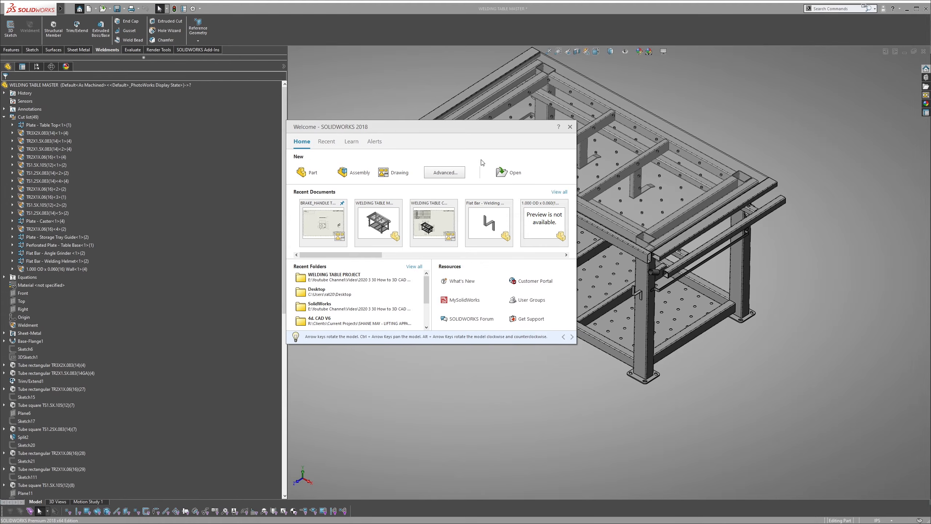
pyautogui.click(445, 173)
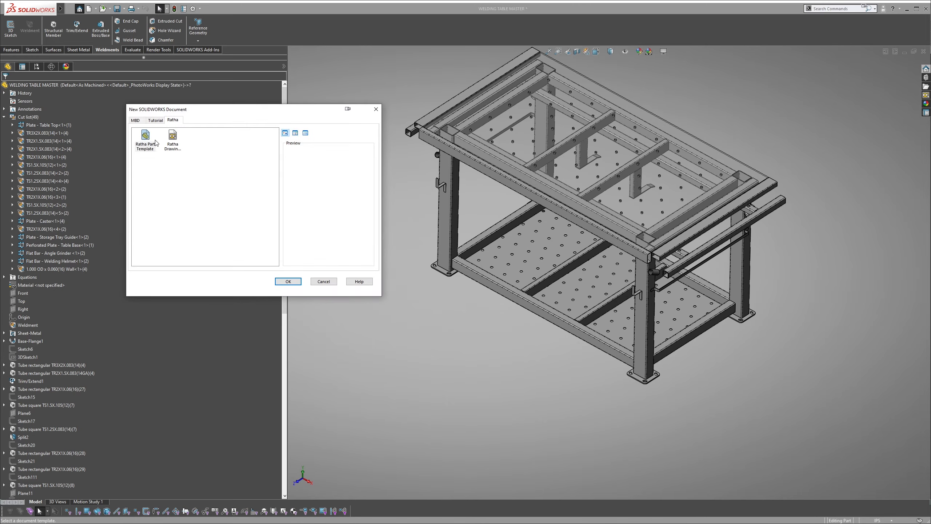
pyautogui.click(145, 139)
pyautogui.click(287, 281)
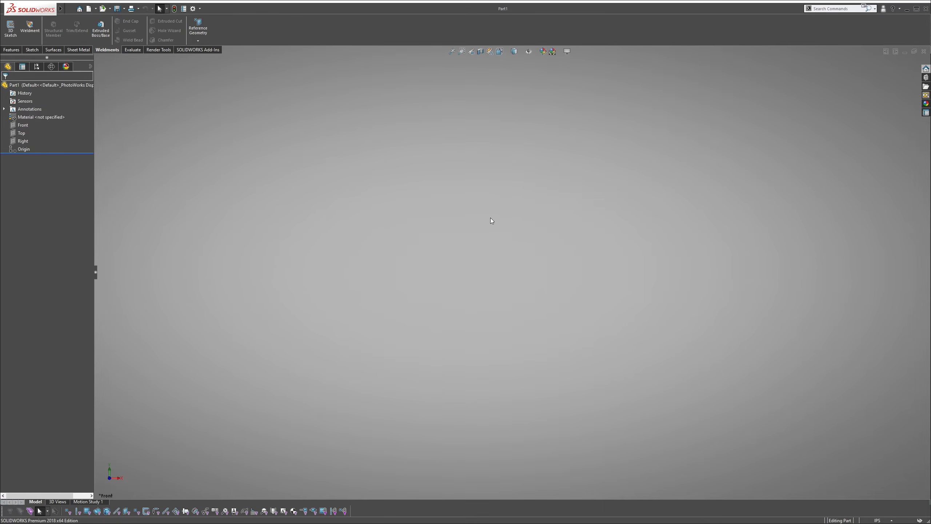
# Insert the WELDING TABLE MASTER part at the origin of the new part, transferring its custom properties to the file properties
pyautogui.press('s')
pyautogui.click(453, 209)
pyautogui.press('s')
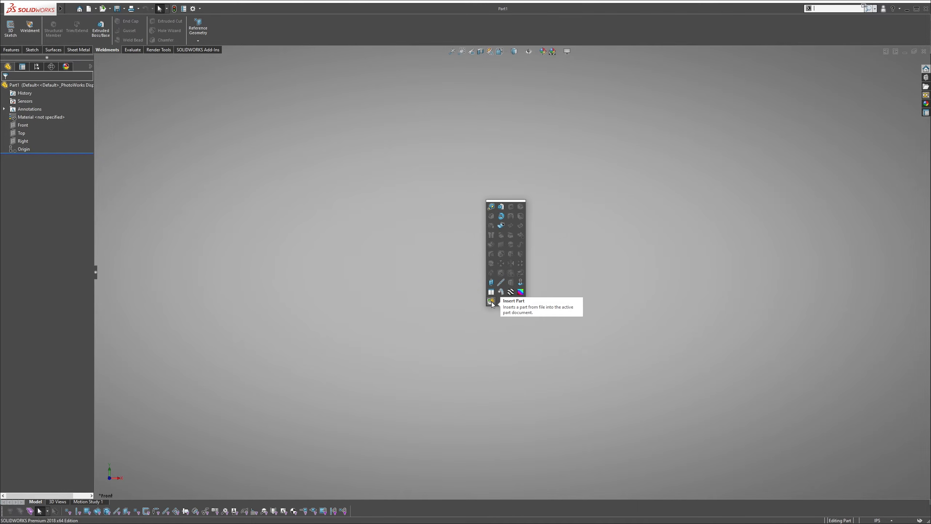
pyautogui.click(832, 9)
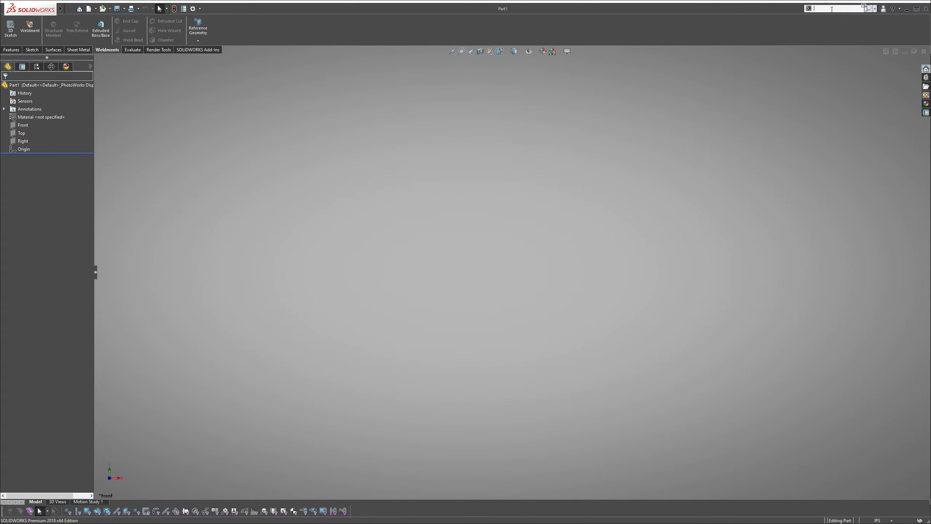
pyautogui.write('insert')
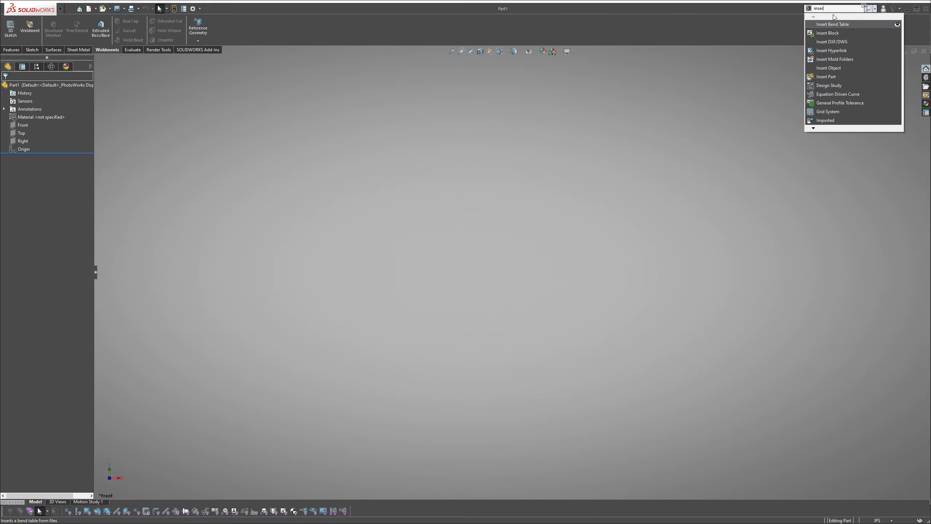
pyautogui.click(830, 76)
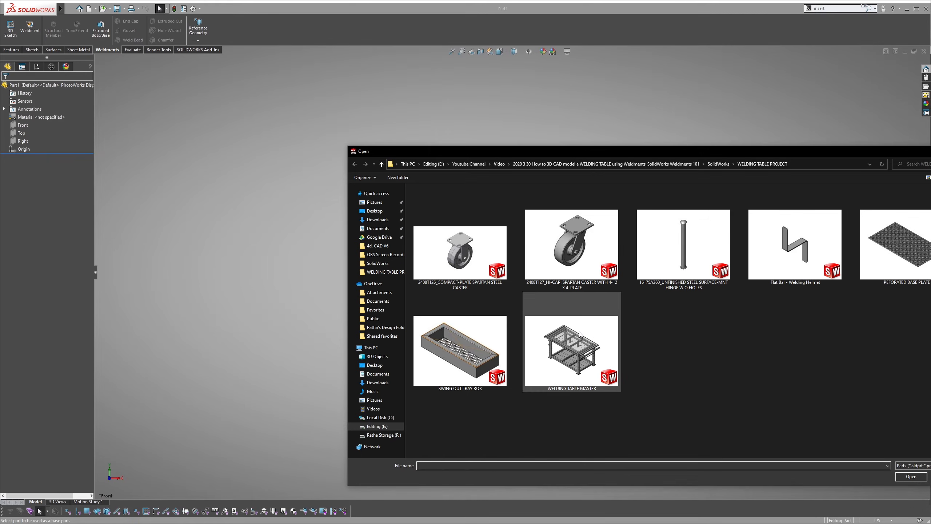
pyautogui.click(581, 335)
pyautogui.click(911, 477)
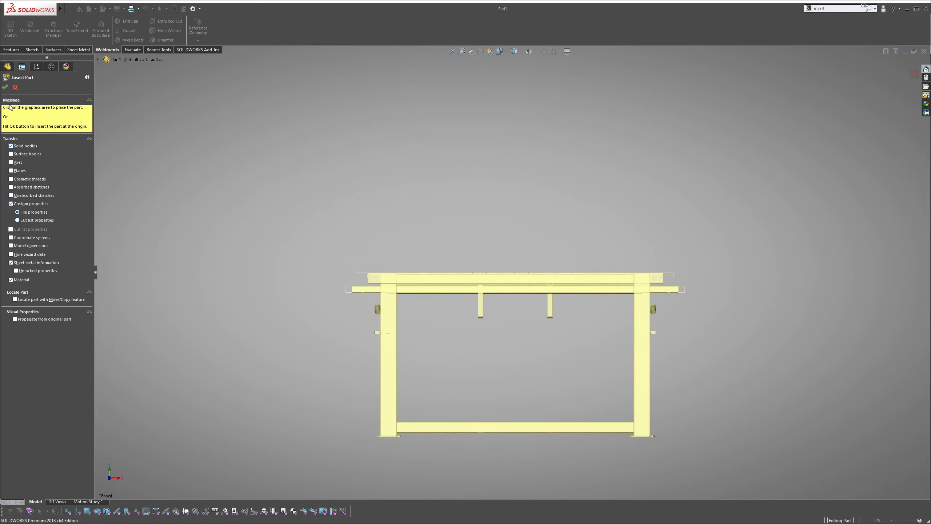
pyautogui.click(5, 87)
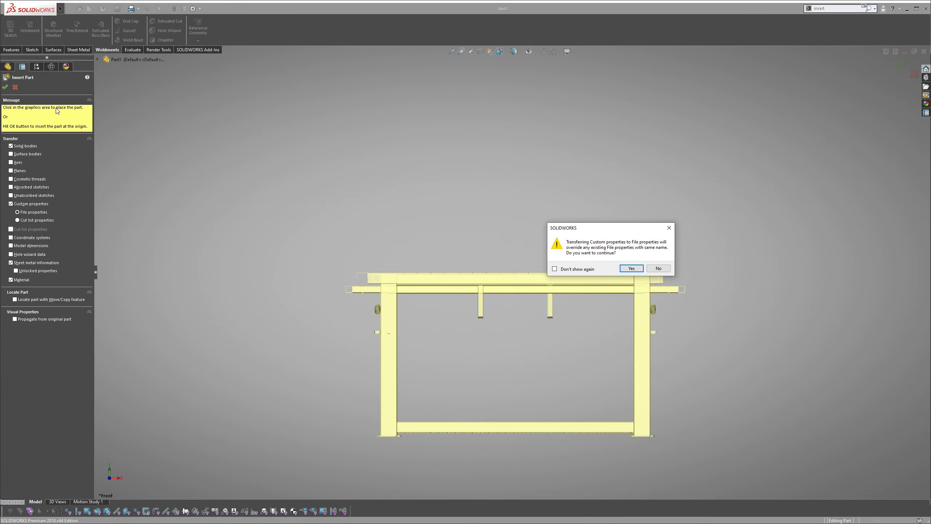
pyautogui.click(631, 268)
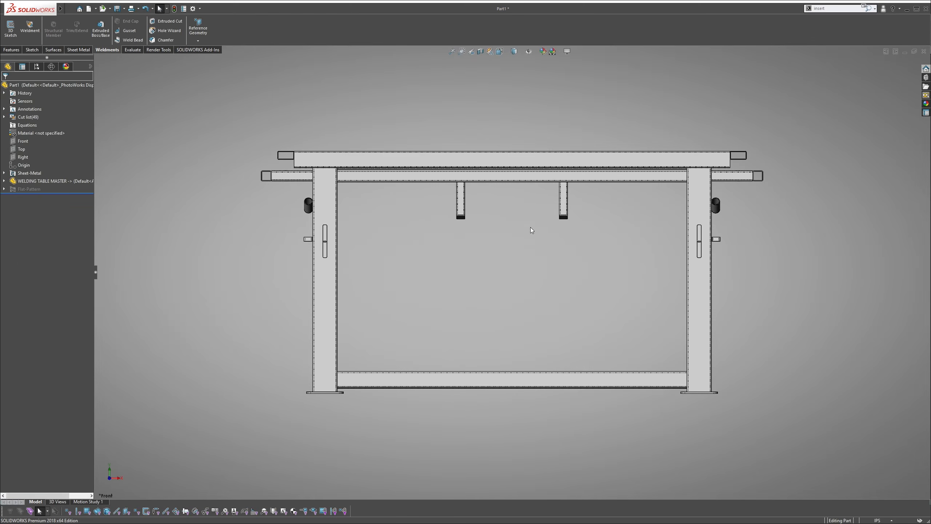
pyautogui.scroll(-5, 553, 281)
pyautogui.scroll(6, 534, 245)
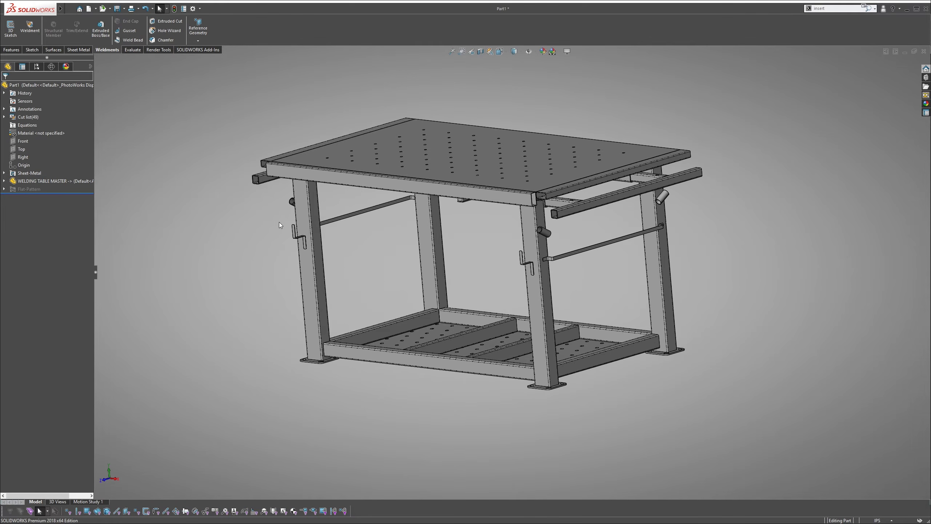
# Keep only the small Z-shaped bent flat bar body on the front leg, removing all other bodies from the part
pyautogui.press('s')
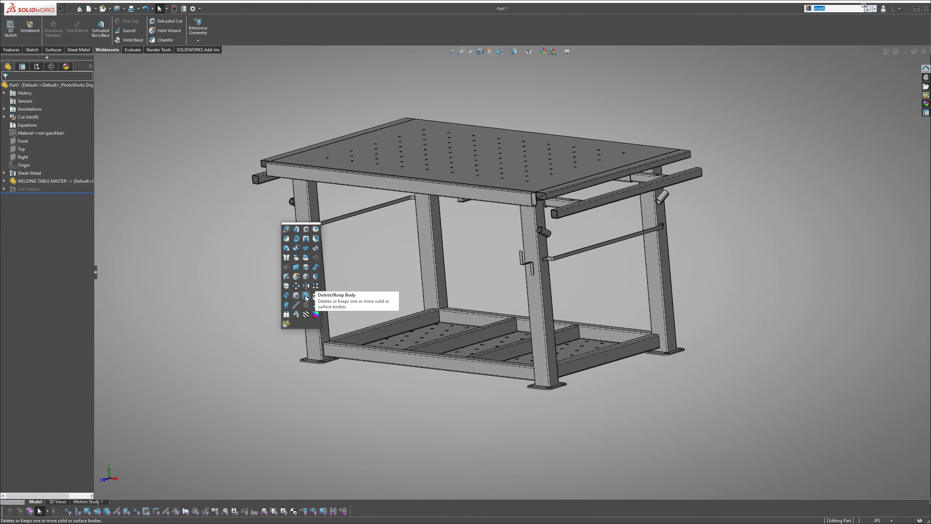
pyautogui.click(306, 295)
pyautogui.scroll(-3, 522, 264)
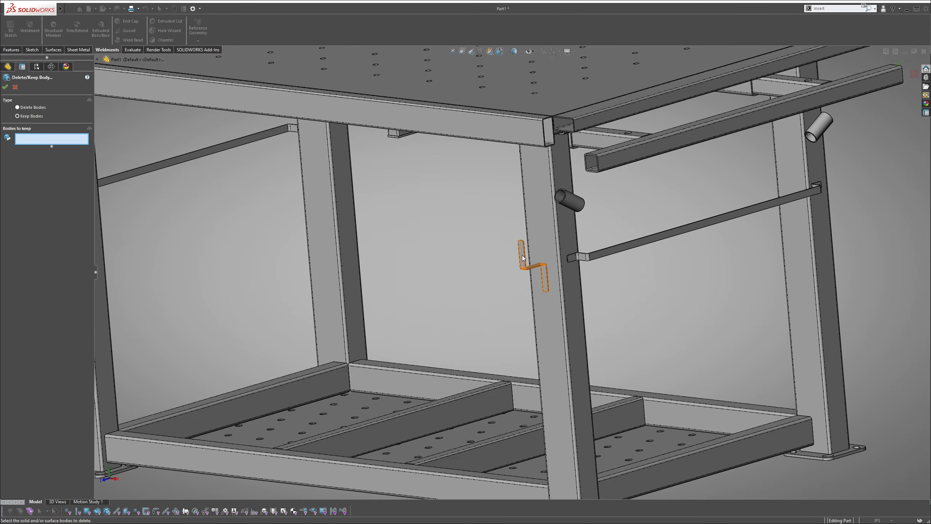
pyautogui.click(530, 264)
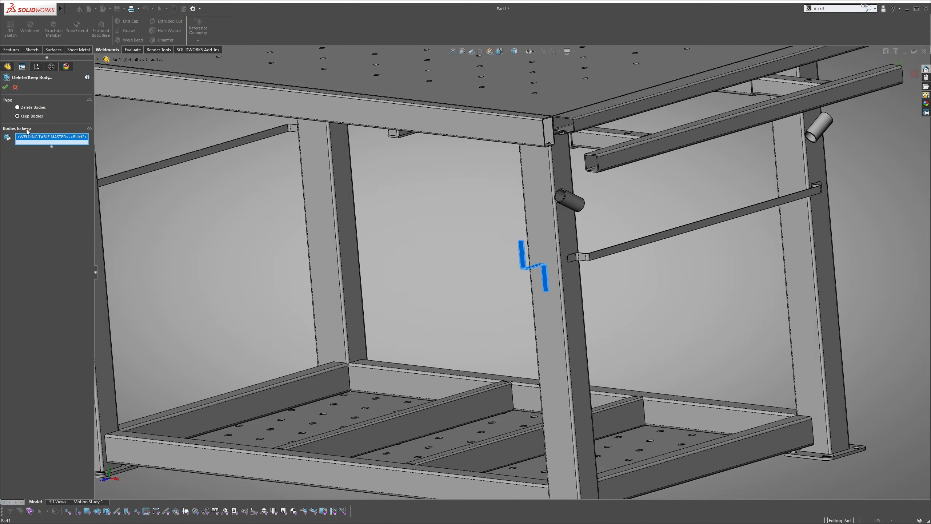
pyautogui.click(5, 87)
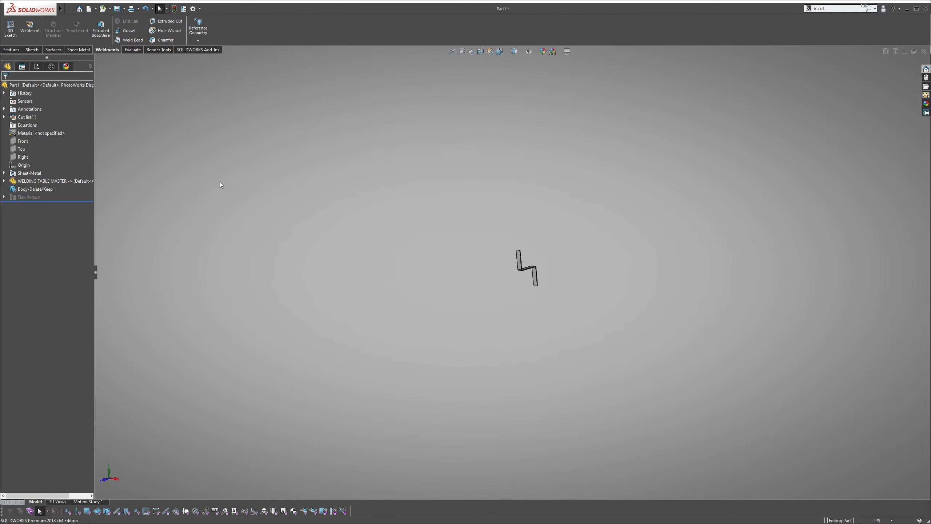
# Check the flat bar's flat pattern by flattening the sheet metal body and folding it back
pyautogui.click(79, 50)
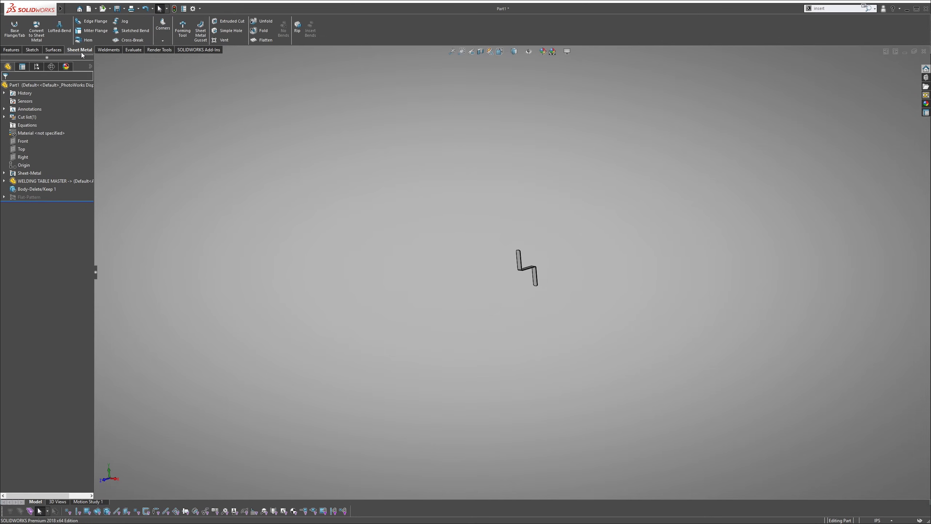
pyautogui.click(262, 40)
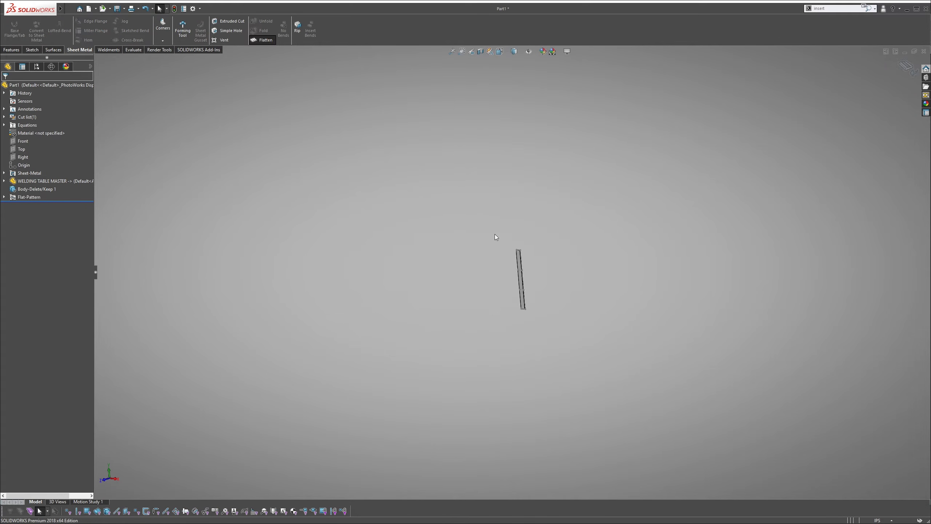
pyautogui.click(260, 41)
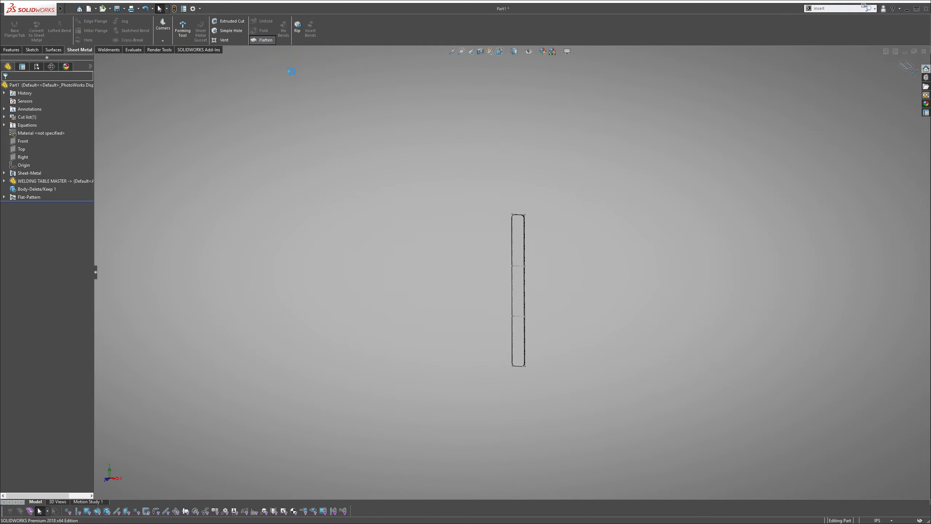
pyautogui.moveTo(434, 200); pyautogui.dragTo(394, 228, button='middle')
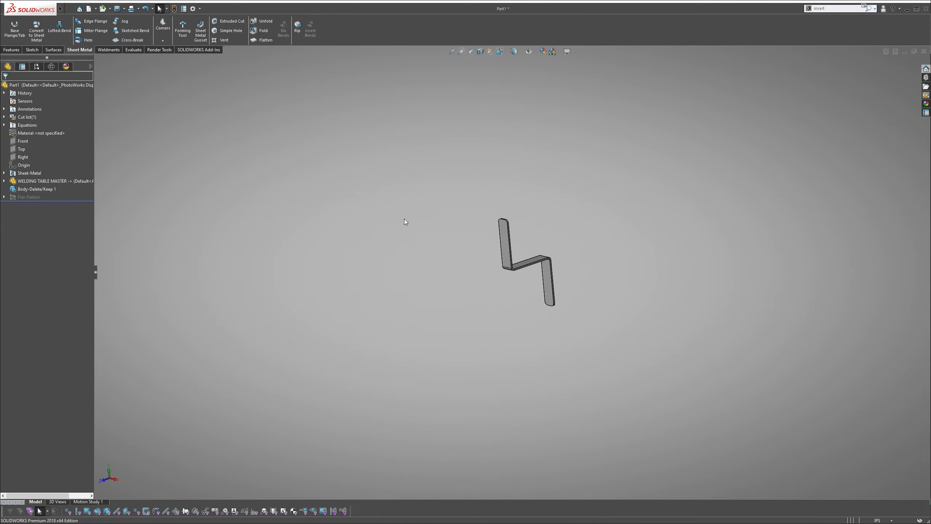
# Save the part to the Desktop as Flat Bar - Helmet
pyautogui.hotkey('ctrl', 's')
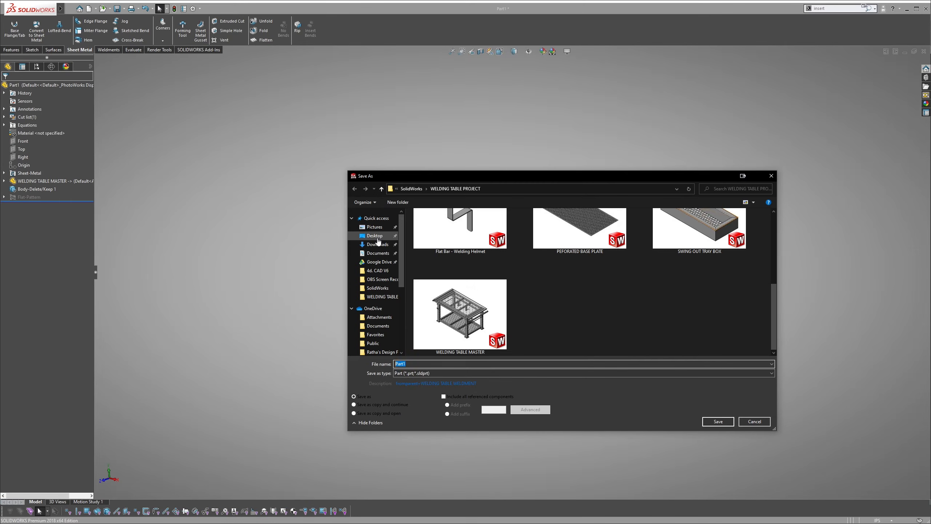
pyautogui.click(379, 238)
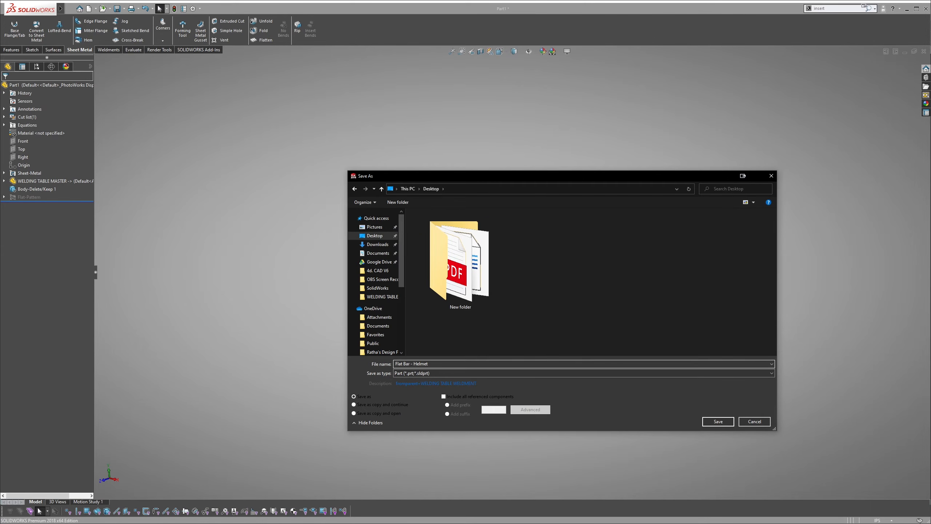
pyautogui.click(718, 422)
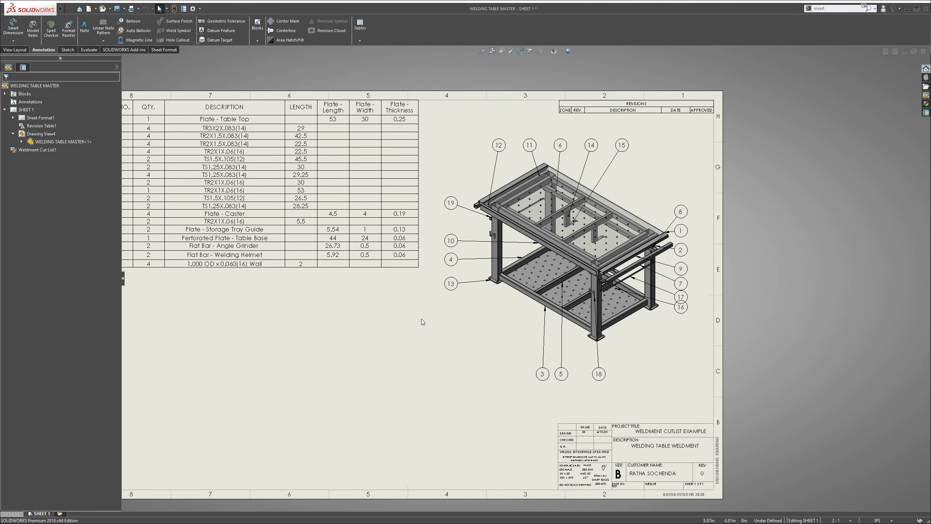
# Switch to the WELDING TABLE MASTER drawing and add a sheet with the custom B landscape New Page format, renaming the duplicate blocks
pyautogui.press('f')
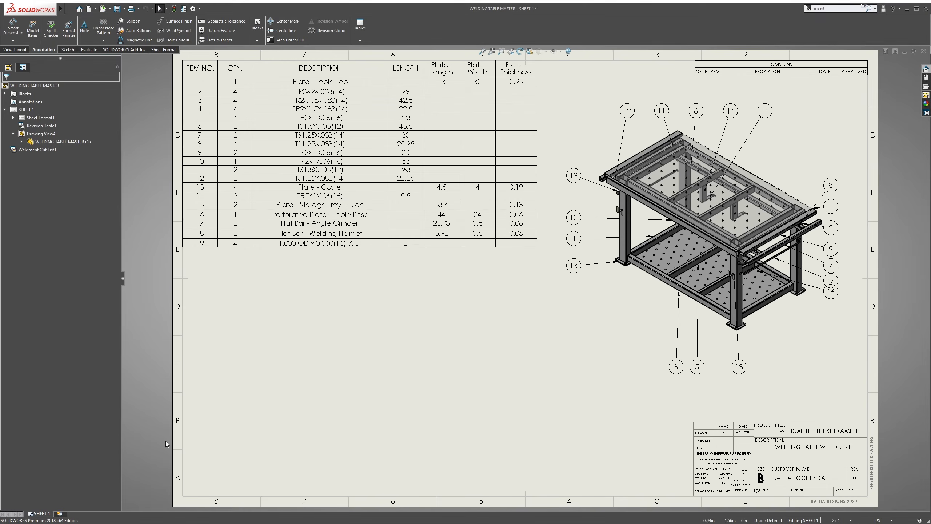
pyautogui.click(60, 513)
pyautogui.click(659, 263)
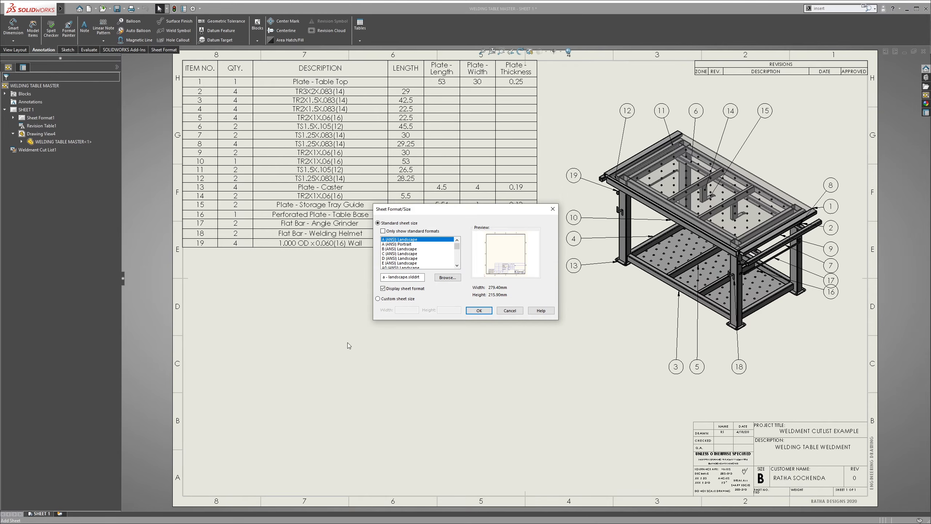
pyautogui.moveTo(456, 245); pyautogui.dragTo(457, 262)
pyautogui.click(431, 259)
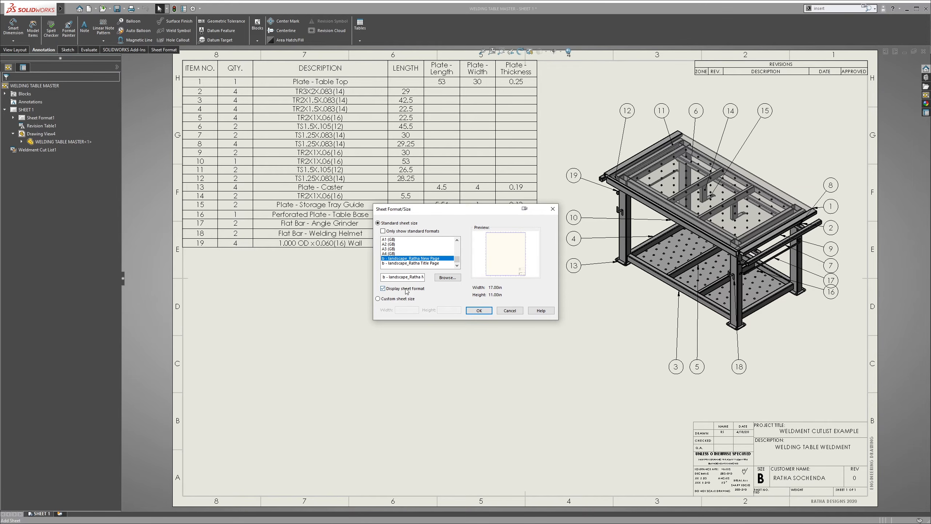
pyautogui.click(477, 311)
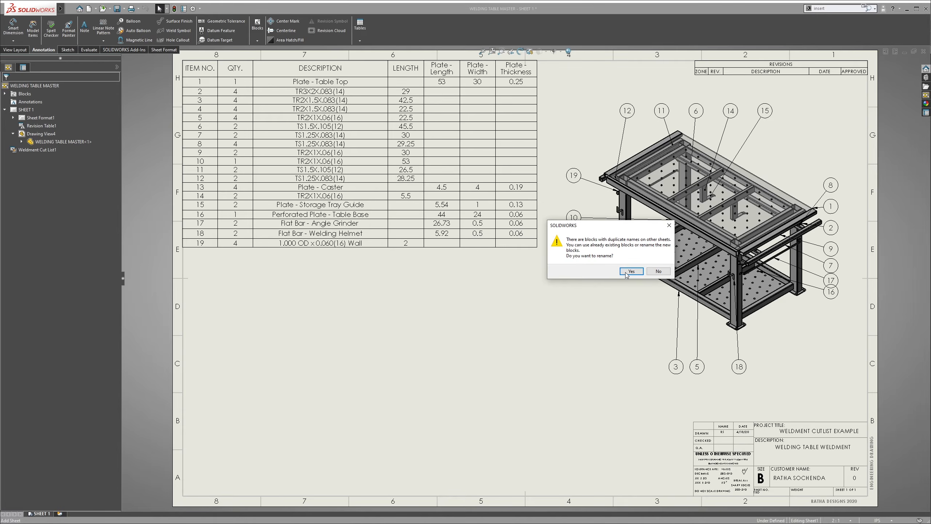
pyautogui.click(626, 272)
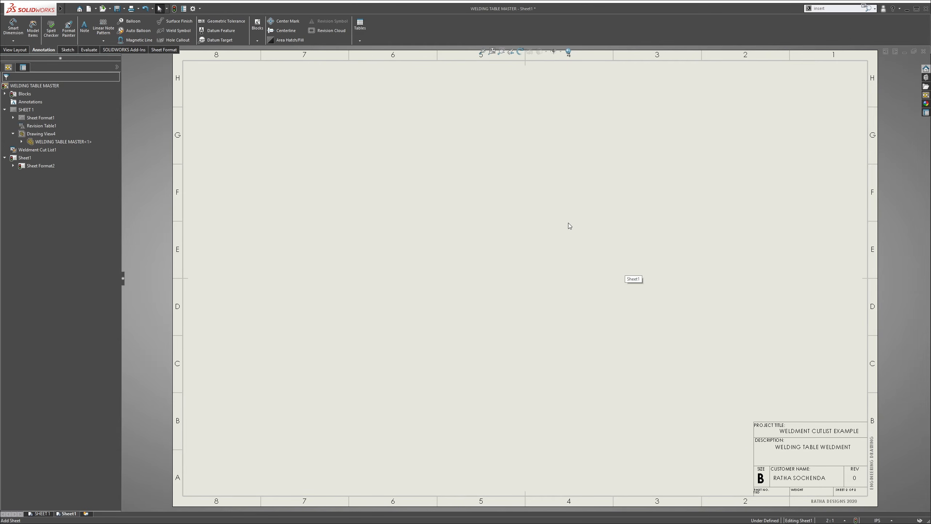
# Load the Flat Bar - Helmet part from the Desktop as the source of drawing views for the new sheet
pyautogui.click(925, 96)
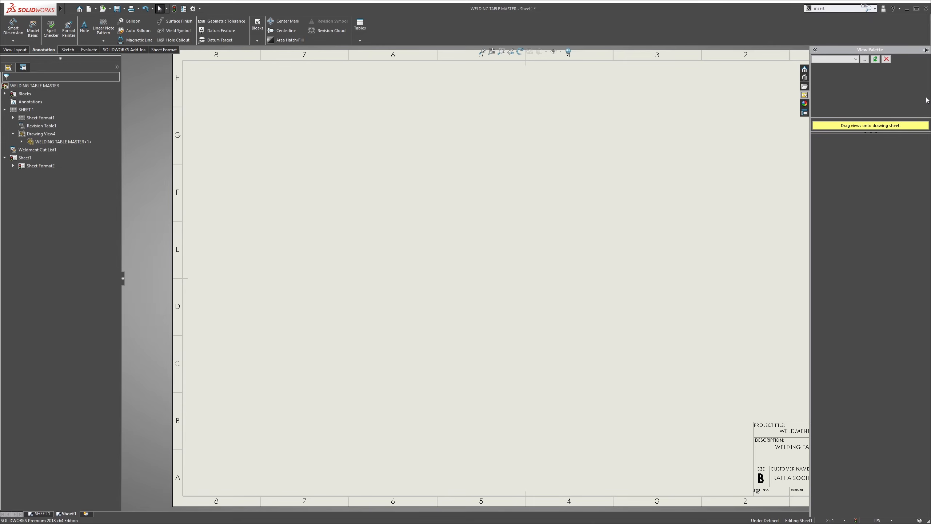
pyautogui.click(852, 60)
pyautogui.click(865, 62)
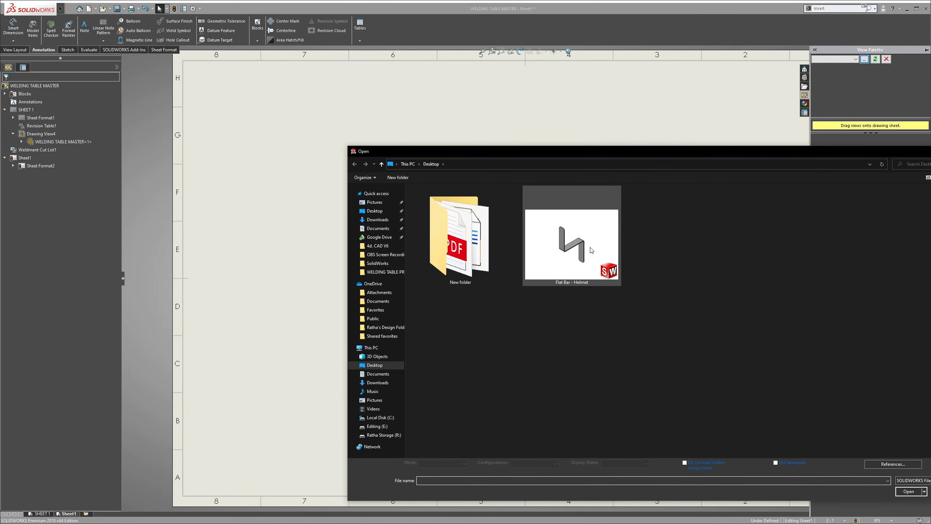
pyautogui.click(590, 250)
pyautogui.click(909, 489)
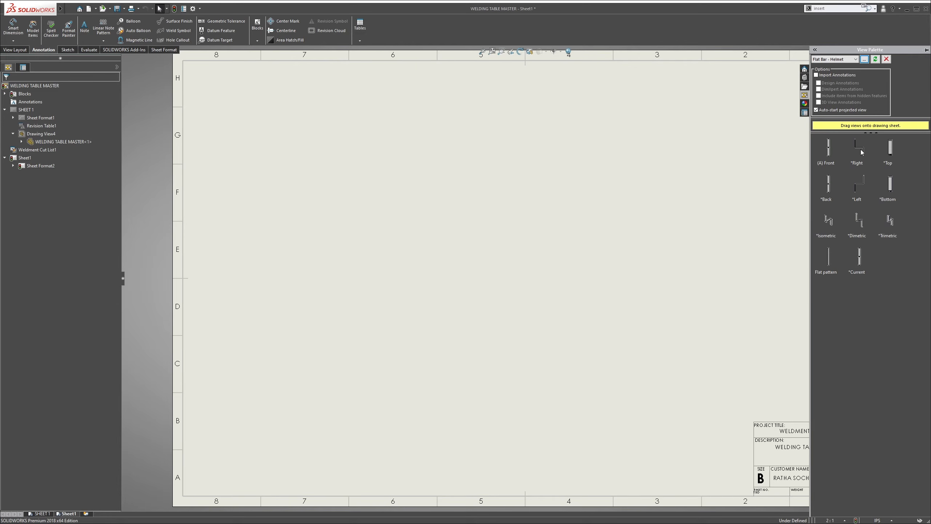
# Place a trimetric view of the flat bar beside the sheet's zone 2 area and give it a custom 1:1 scale
pyautogui.moveTo(889, 220)
pyautogui.mouseDown()
pyautogui.moveTo(766, 233)
pyautogui.moveTo(765, 199)
pyautogui.mouseUp()
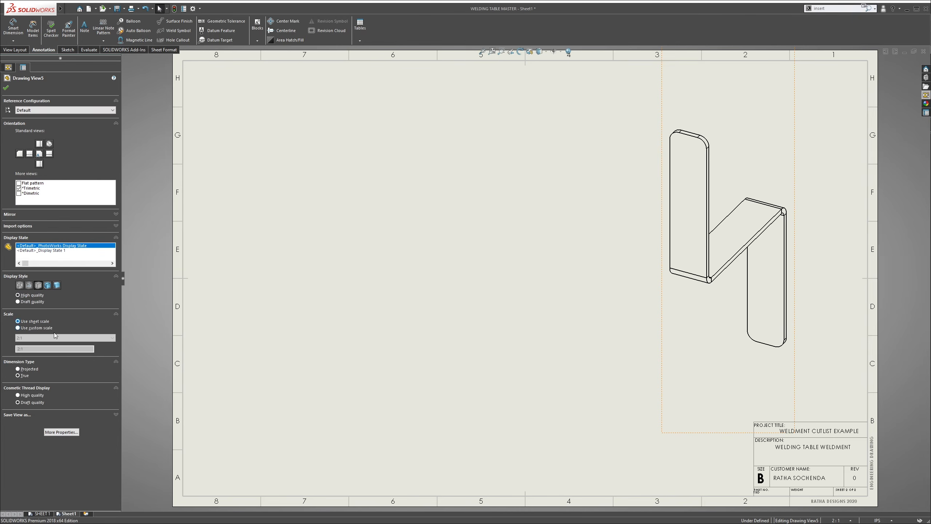
pyautogui.click(37, 328)
pyautogui.click(44, 339)
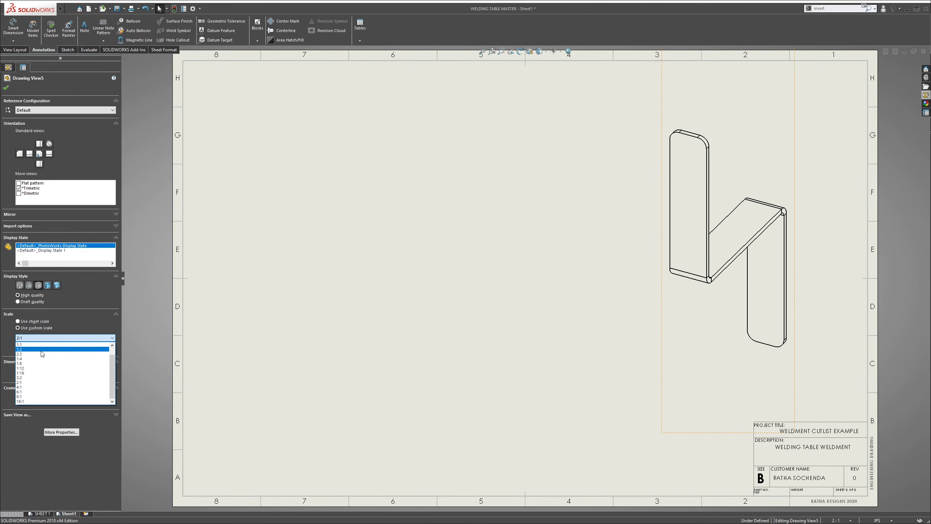
pyautogui.click(42, 345)
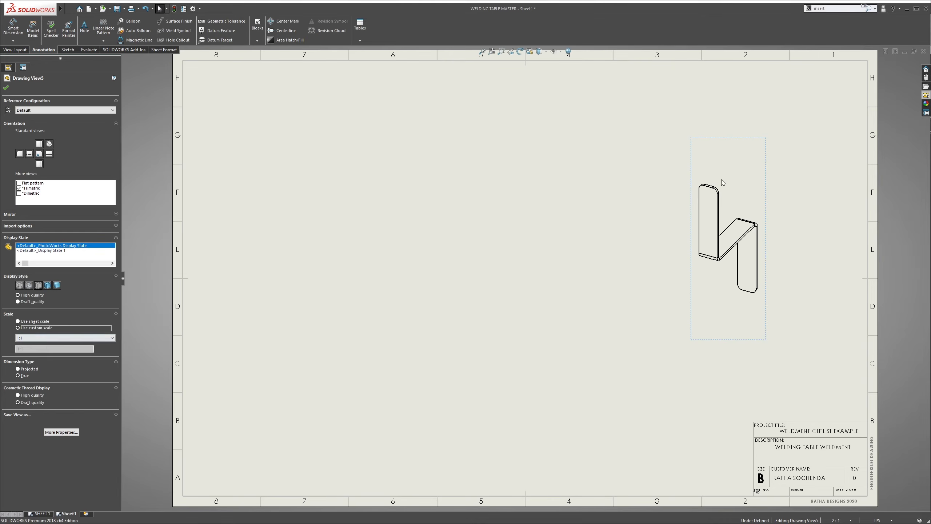
pyautogui.click(852, 131)
# Place the flat bar's Right view near the middle of the sheet and give it a custom 1:1 scale
pyautogui.click(925, 94)
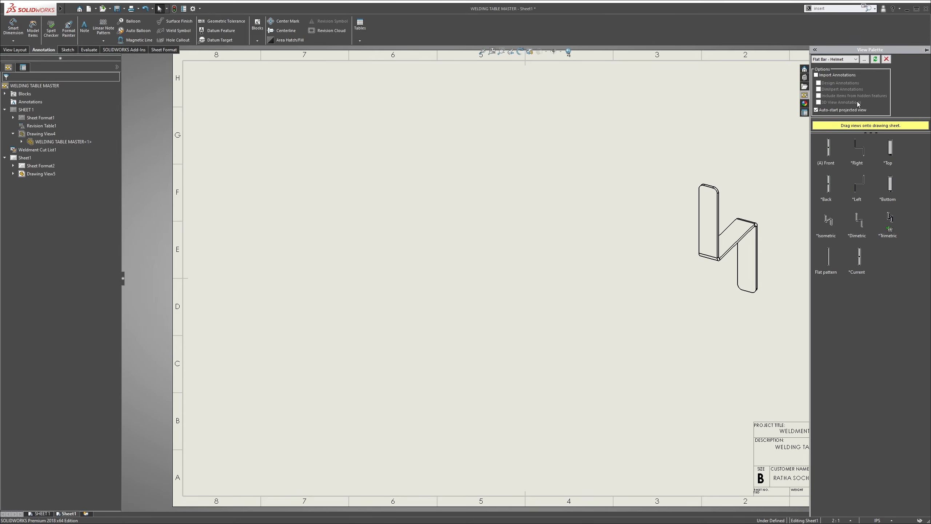
pyautogui.moveTo(860, 159)
pyautogui.mouseDown()
pyautogui.moveTo(758, 187)
pyautogui.moveTo(536, 287)
pyautogui.moveTo(532, 262)
pyautogui.mouseUp()
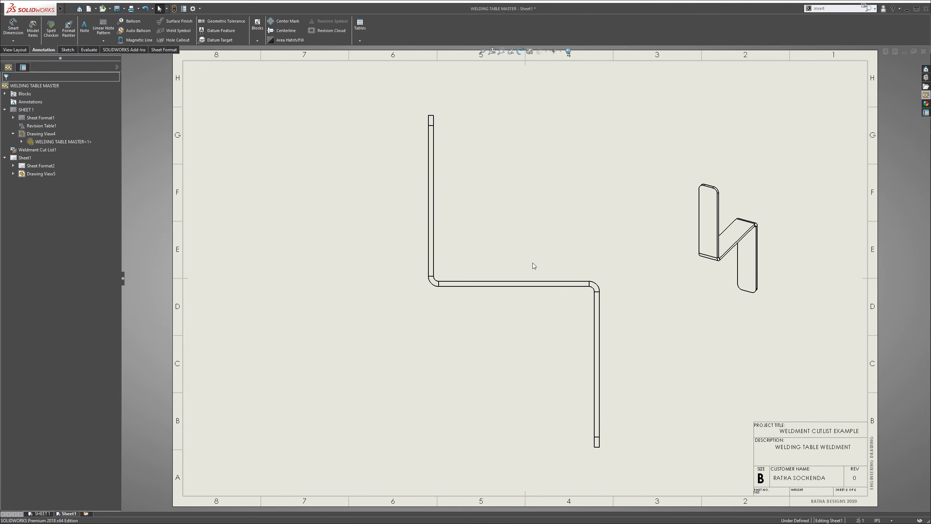
pyautogui.click(532, 247)
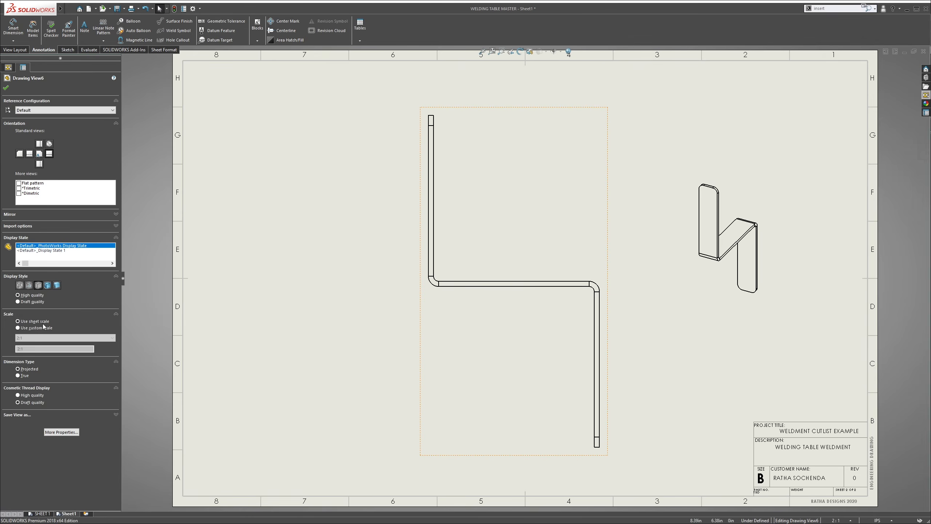
pyautogui.click(35, 328)
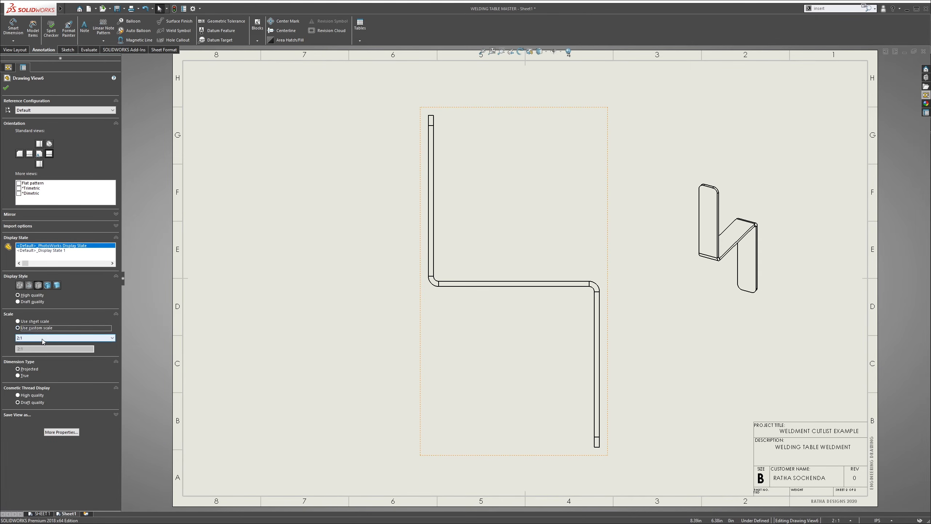
pyautogui.click(43, 337)
pyautogui.click(43, 345)
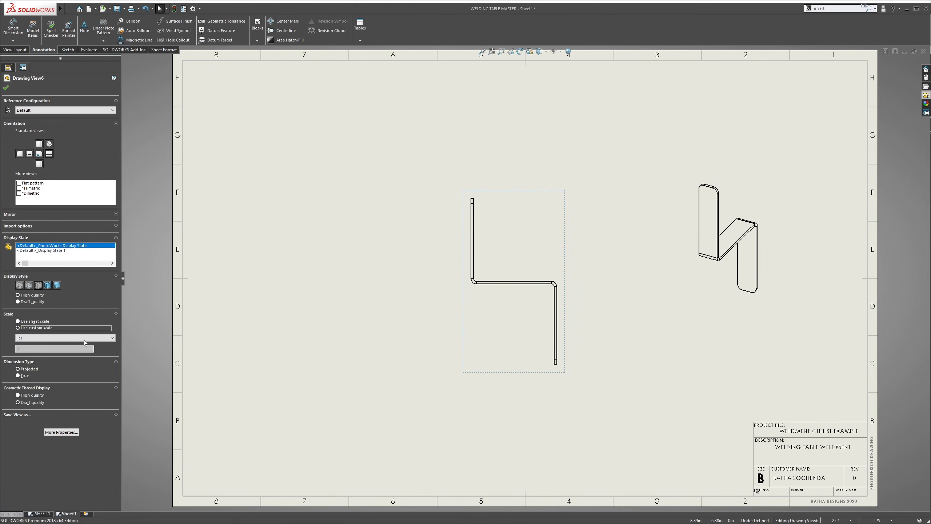
pyautogui.press('Escape')
pyautogui.click(524, 257)
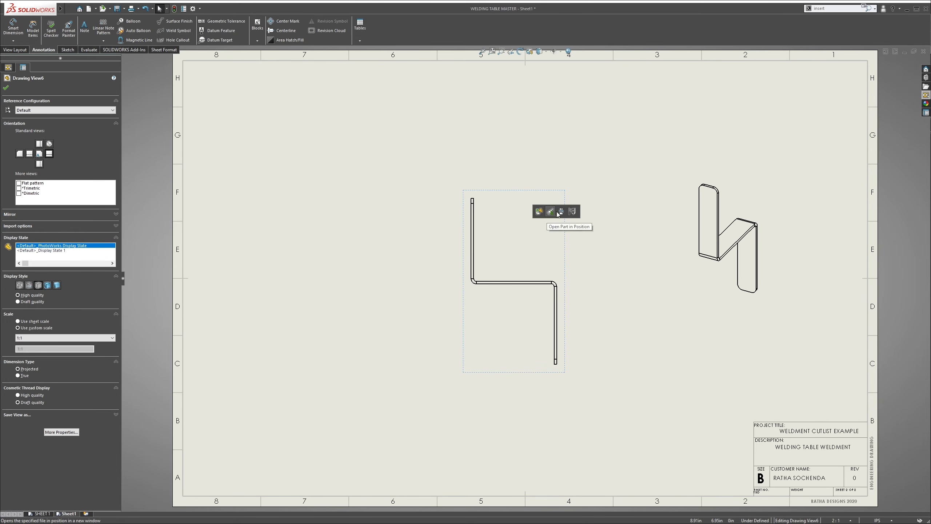
pyautogui.click(505, 224)
pyautogui.click(639, 258)
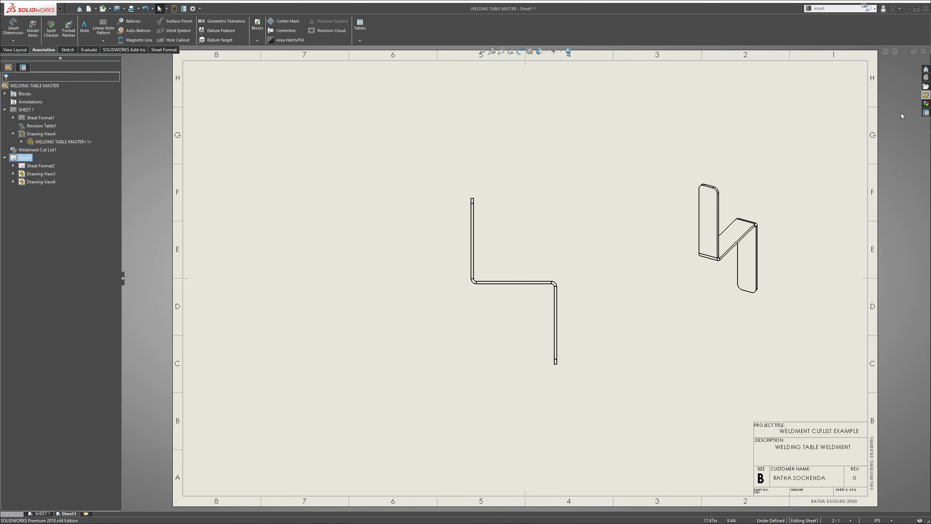
# Place the flat bar's flat pattern view beside the Z-shaped profile view and give it a custom 1:1 scale
pyautogui.click(926, 95)
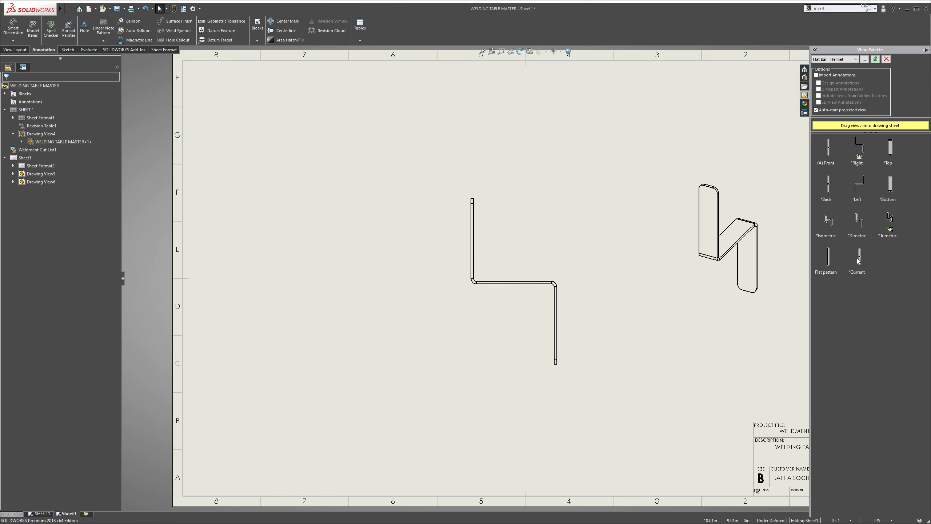
pyautogui.moveTo(825, 264); pyautogui.dragTo(420, 384)
pyautogui.press('Escape')
pyautogui.scroll(4, 455, 305)
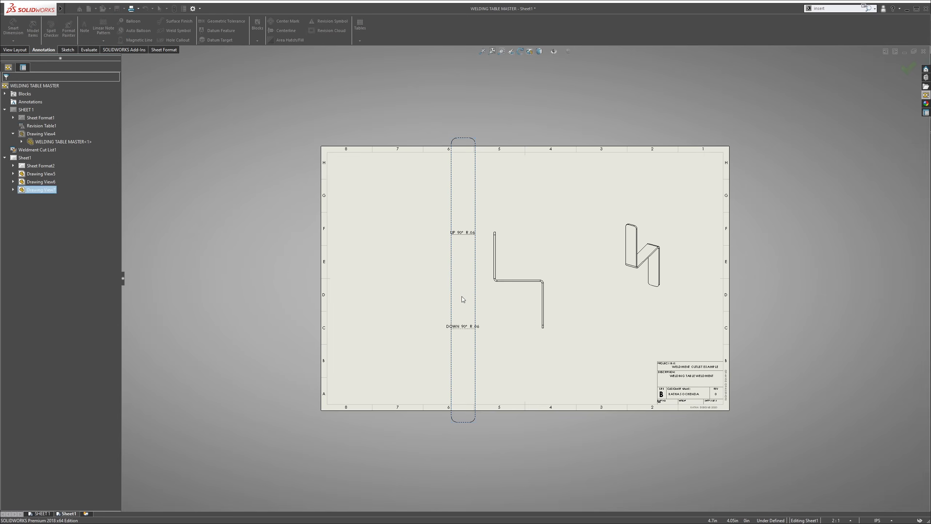
pyautogui.click(463, 290)
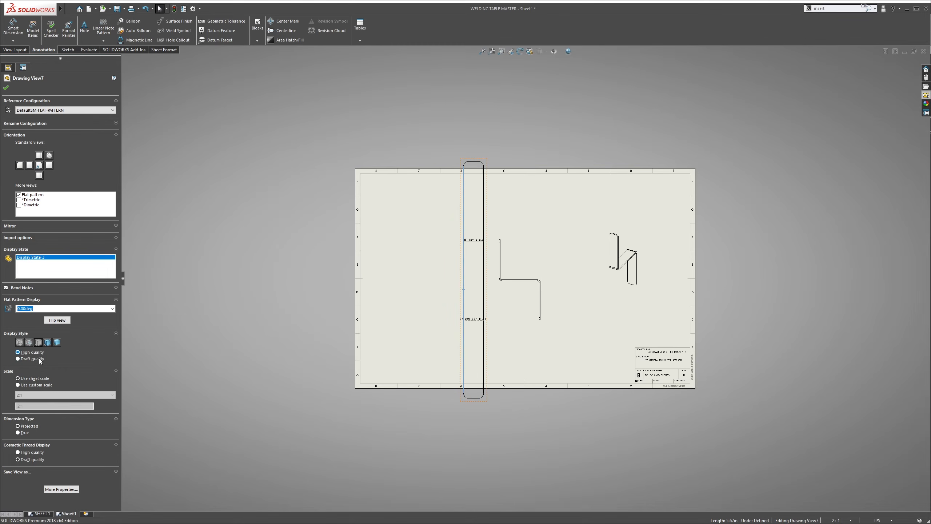
pyautogui.click(40, 385)
pyautogui.click(41, 394)
pyautogui.click(38, 401)
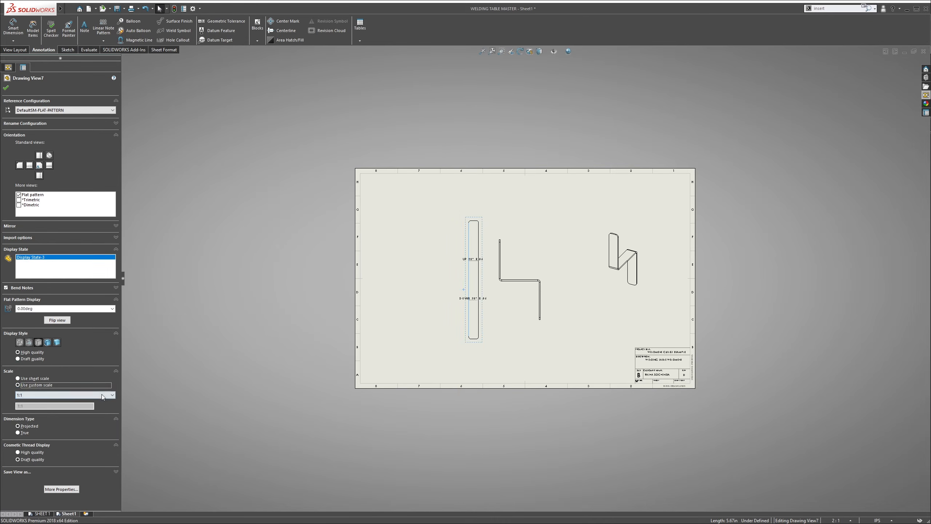
# Rotate the flat pattern view 90 degrees so the flat bar lies horizontally
pyautogui.scroll(2, 473, 273)
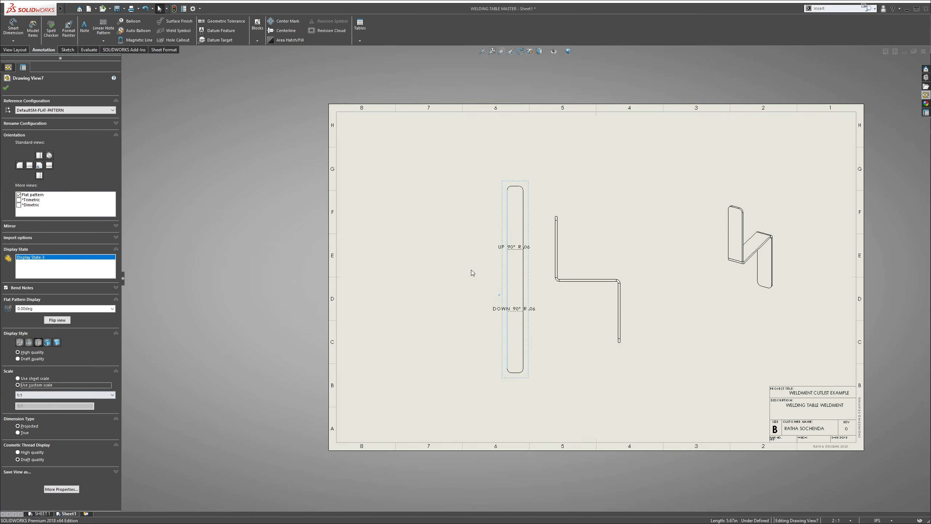
pyautogui.click(520, 51)
pyautogui.doubleClick(72, 22)
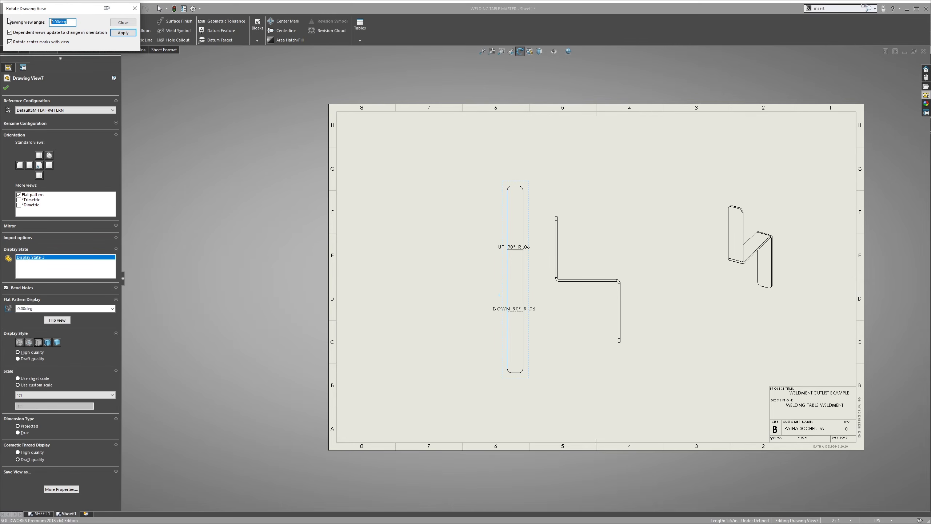
pyautogui.write('90')
pyautogui.press('Return')
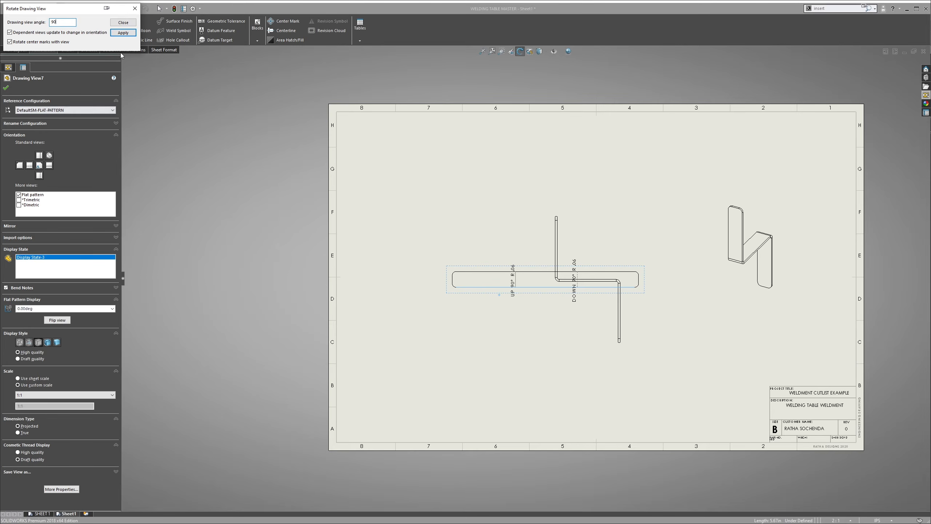
pyautogui.scroll(-2, 497, 262)
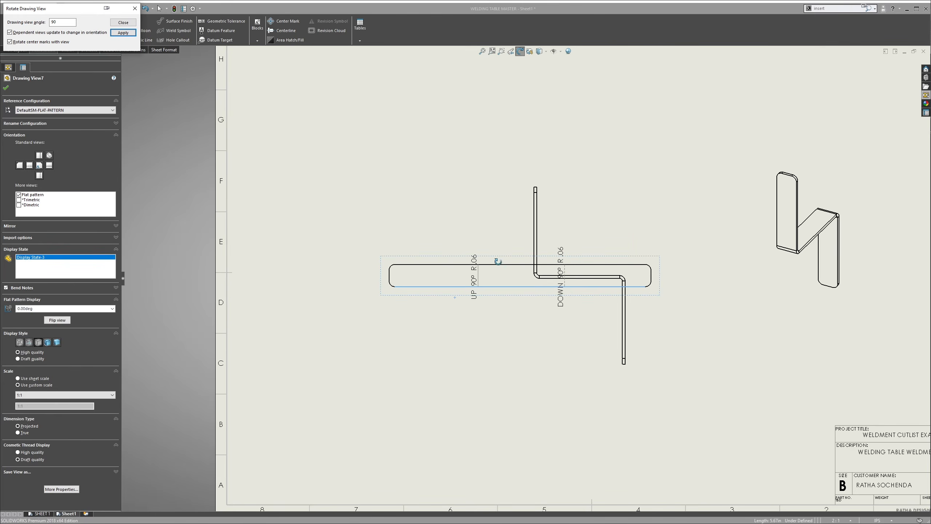
pyautogui.moveTo(505, 272); pyautogui.dragTo(485, 295)
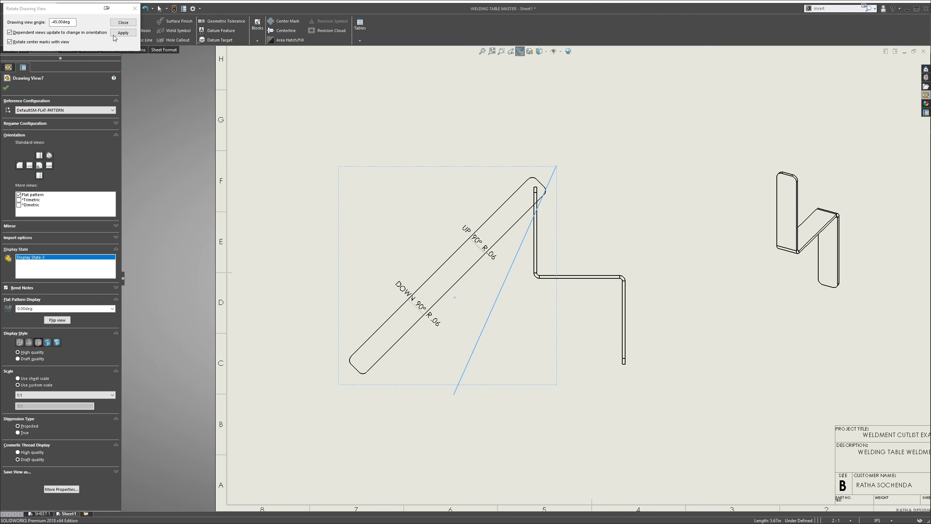
pyautogui.click(128, 25)
pyautogui.click(461, 225)
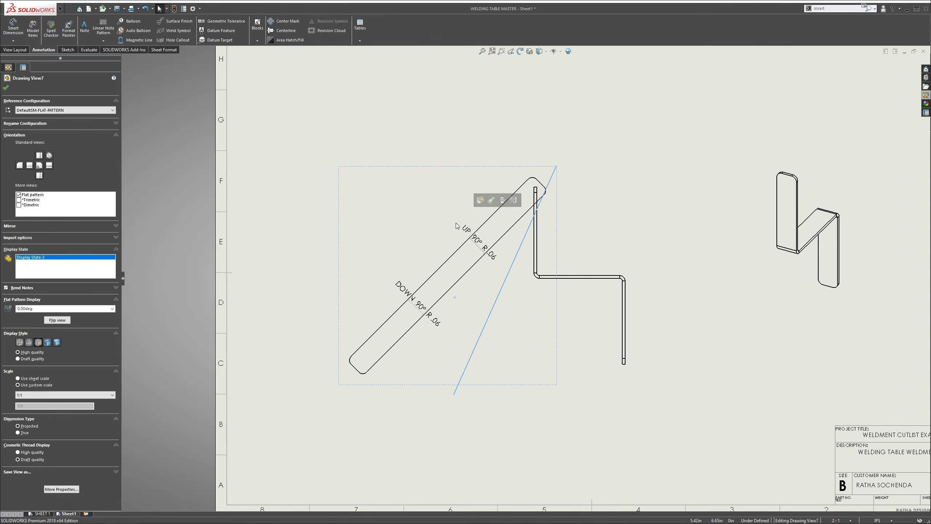
pyautogui.hotkey('ctrl', 'z')
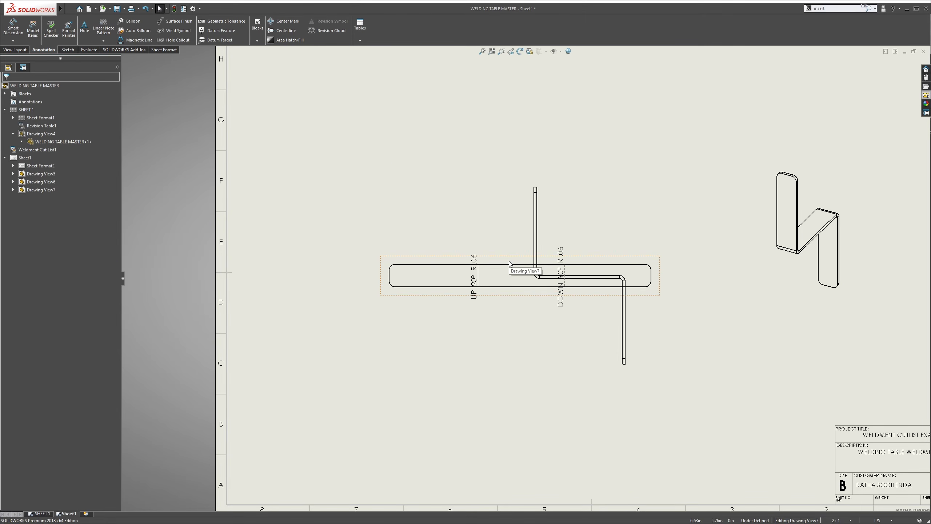
# Break the flat pattern view's alignment and move the view below the Z-shaped profile view
pyautogui.click(521, 280)
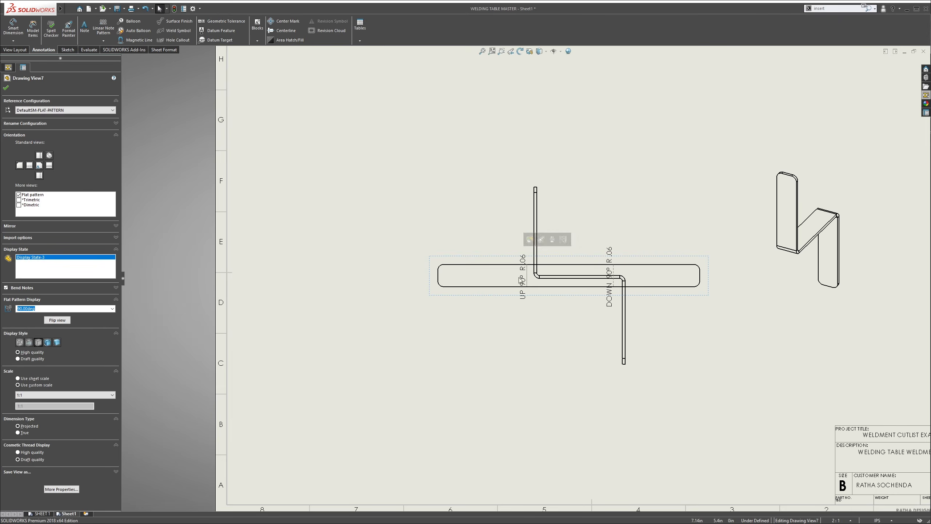
pyautogui.moveTo(484, 275); pyautogui.dragTo(323, 296)
pyautogui.click(449, 287)
pyautogui.moveTo(483, 265); pyautogui.dragTo(351, 267)
pyautogui.rightClick(370, 261)
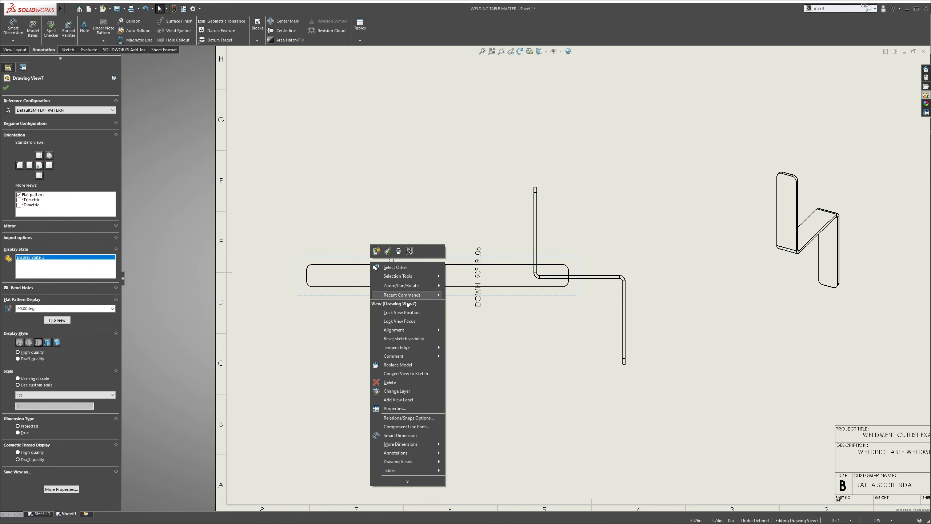
pyautogui.moveTo(425, 329)
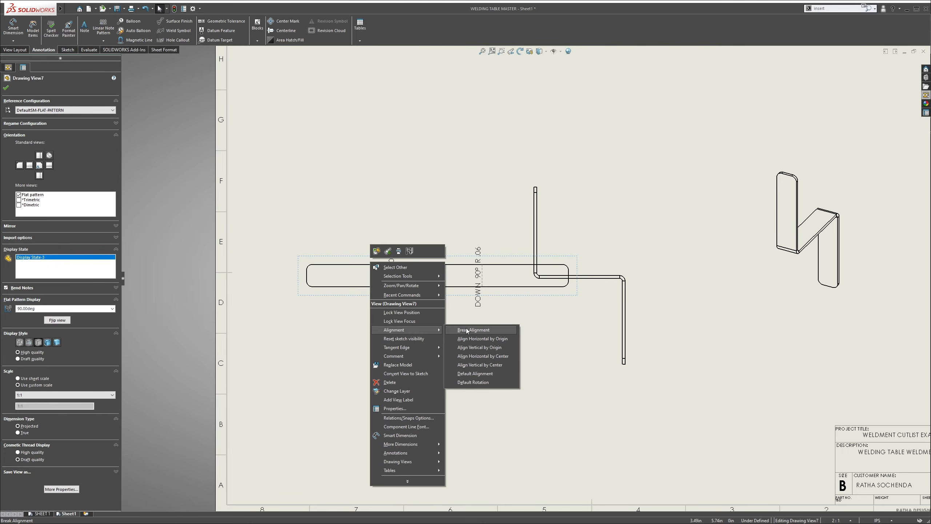
pyautogui.click(466, 330)
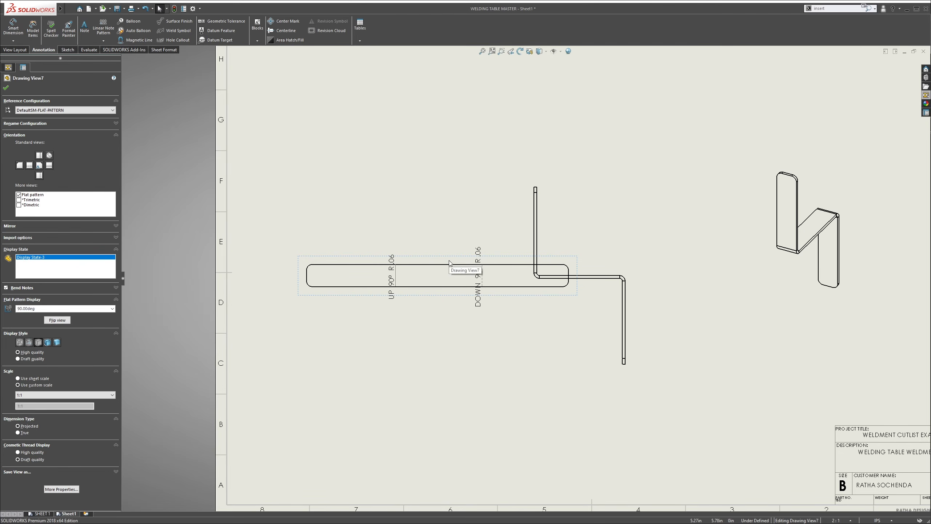
pyautogui.moveTo(449, 263)
pyautogui.mouseDown()
pyautogui.moveTo(489, 295)
pyautogui.moveTo(566, 405)
pyautogui.mouseUp()
# Move the UP and DOWN bend notes above the flat pattern, with leaders pointing to their bend lines
pyautogui.click(499, 337)
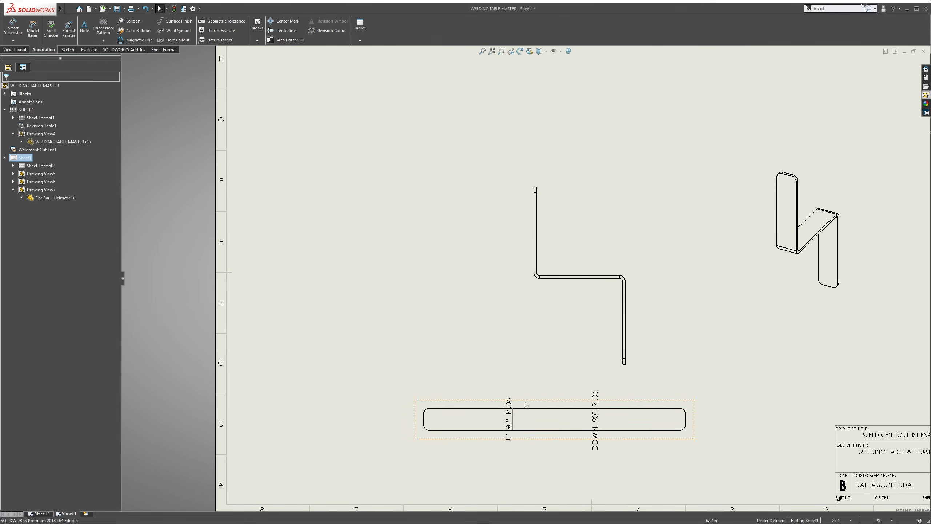
pyautogui.click(531, 352)
# Dimension the flat pattern's overall length between its two end edges, placing the dimension below the bar
pyautogui.press('s')
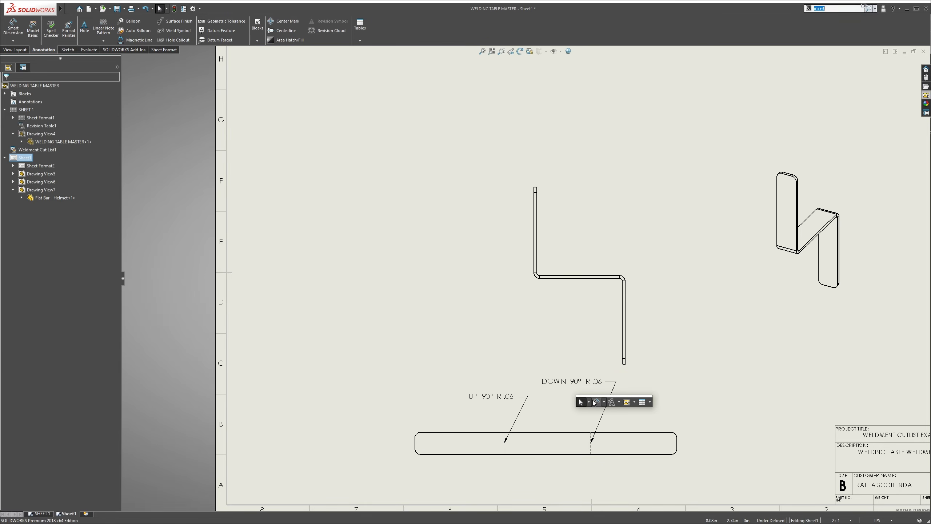
pyautogui.click(596, 402)
pyautogui.click(676, 443)
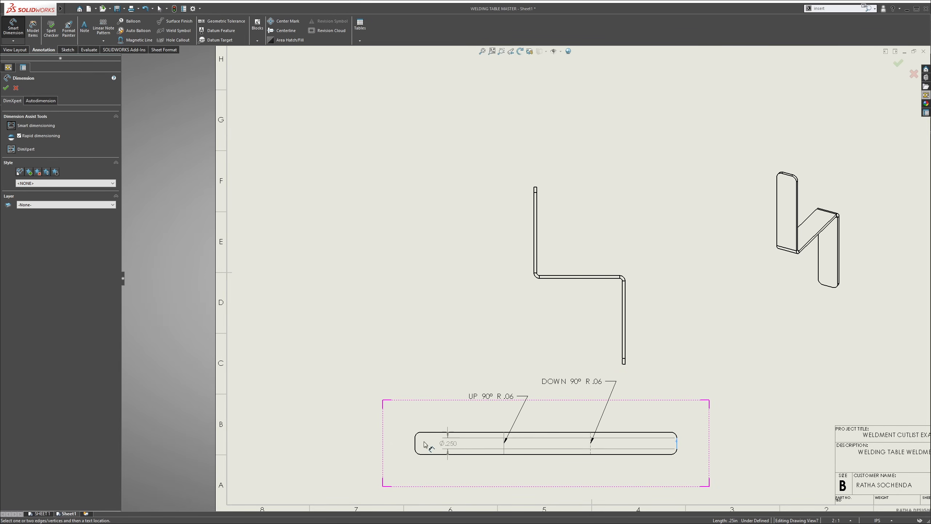
pyautogui.click(416, 444)
pyautogui.press('z')
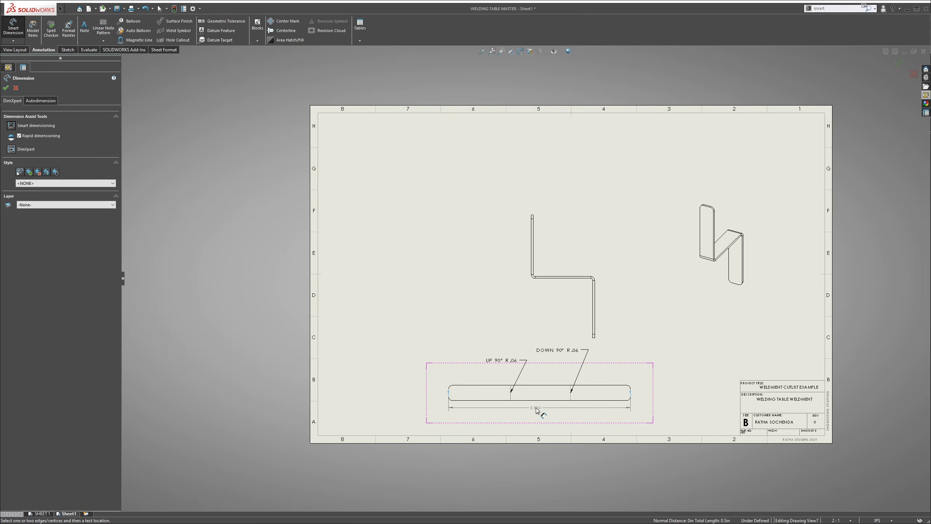
pyautogui.scroll(-2, 536, 410)
pyautogui.click(540, 412)
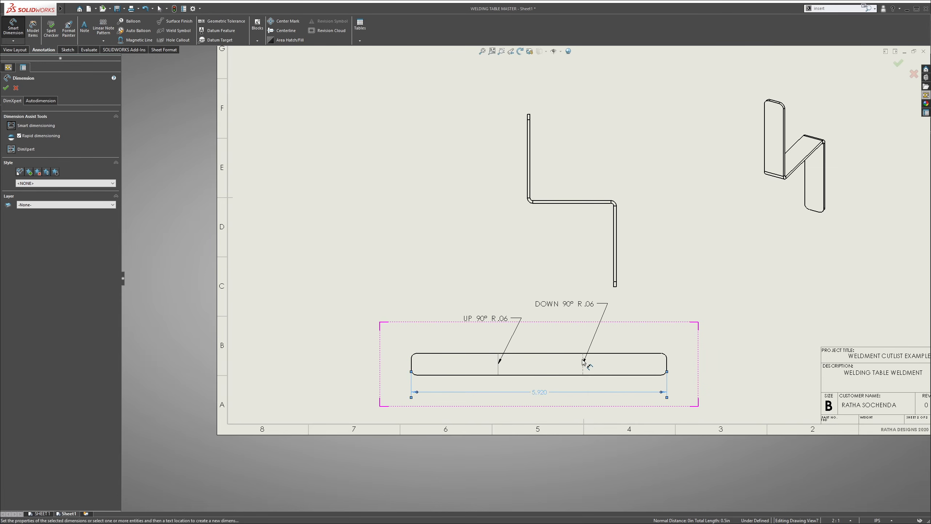
pyautogui.press('Escape')
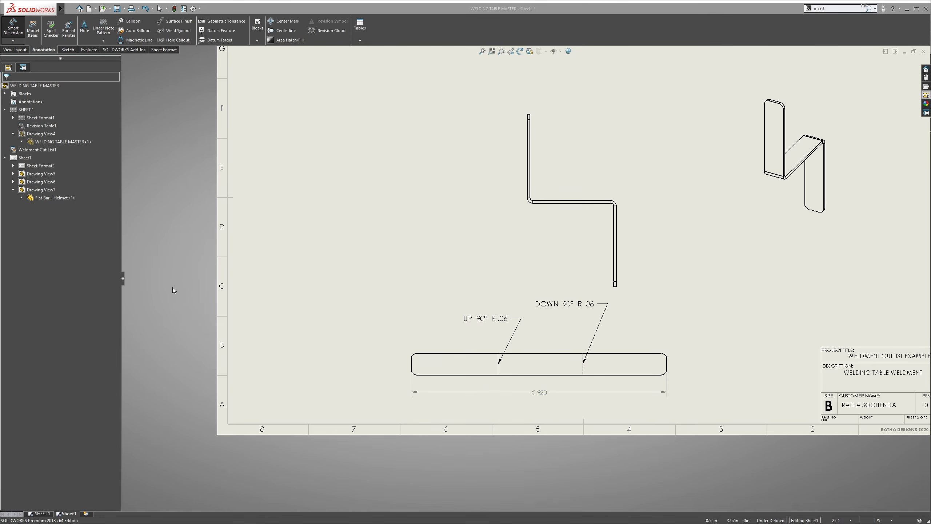
# Check the Flat Bar - Welding Helmet plate length in the cut list on SHEET 1, and return to Sheet1
pyautogui.click(37, 513)
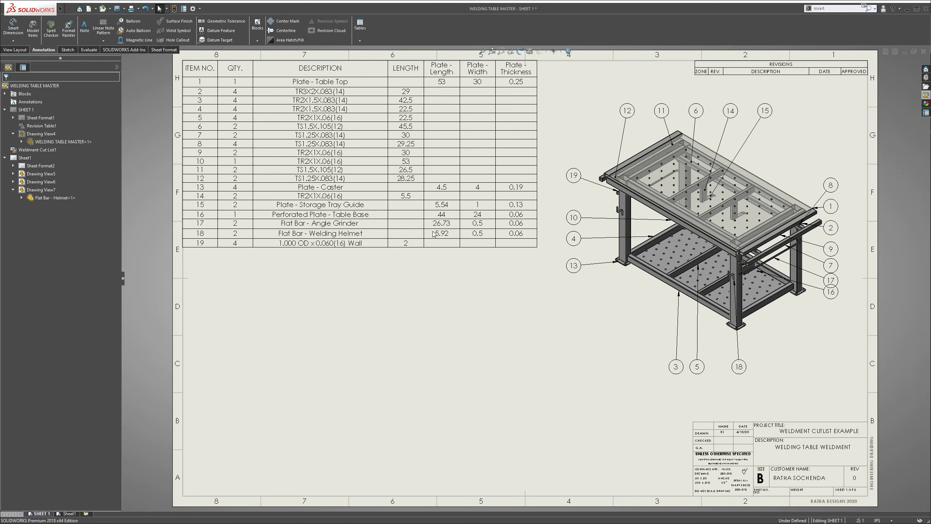
pyautogui.scroll(-2, 316, 247)
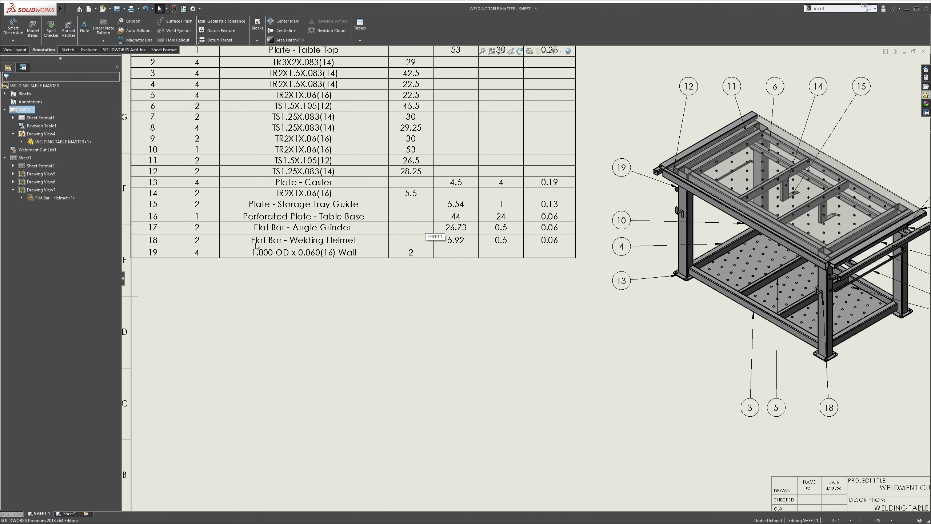
pyautogui.scroll(5, 456, 248)
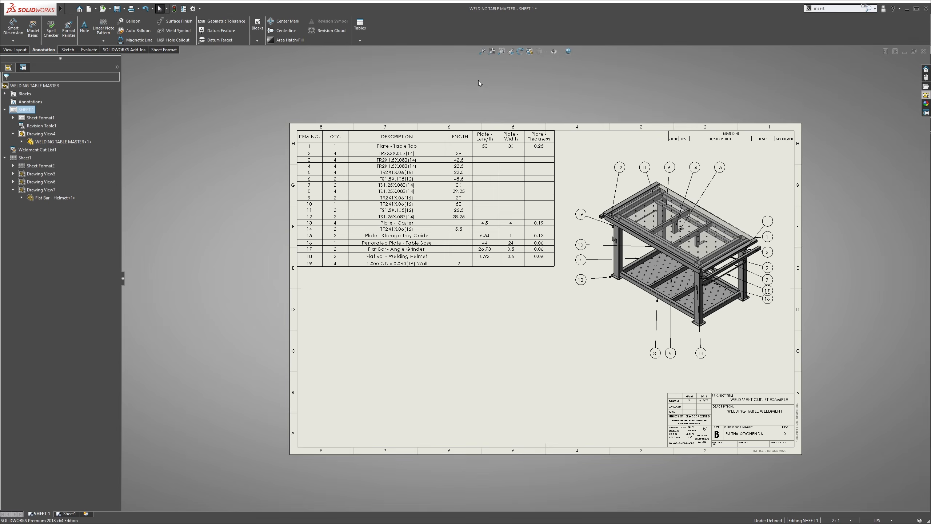
pyautogui.scroll(-6, 476, 264)
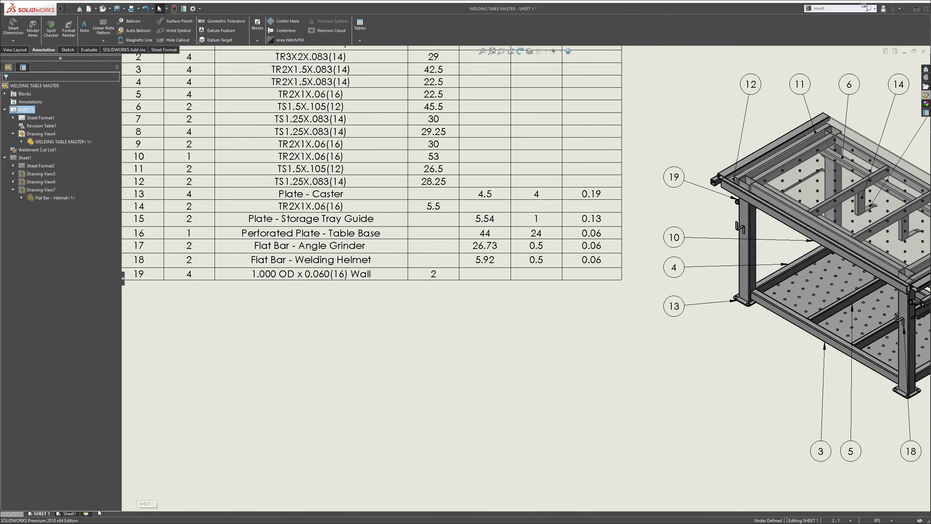
pyautogui.click(69, 513)
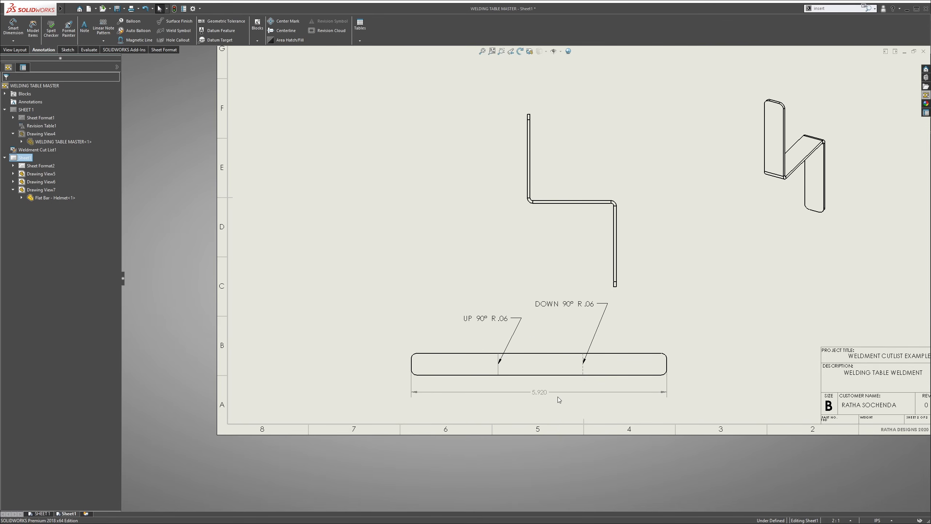
# Dimension the flat pattern's width between its two long edges, placing the dimension beside the bar's end
pyautogui.scroll(-1, 550, 395)
pyautogui.press('s')
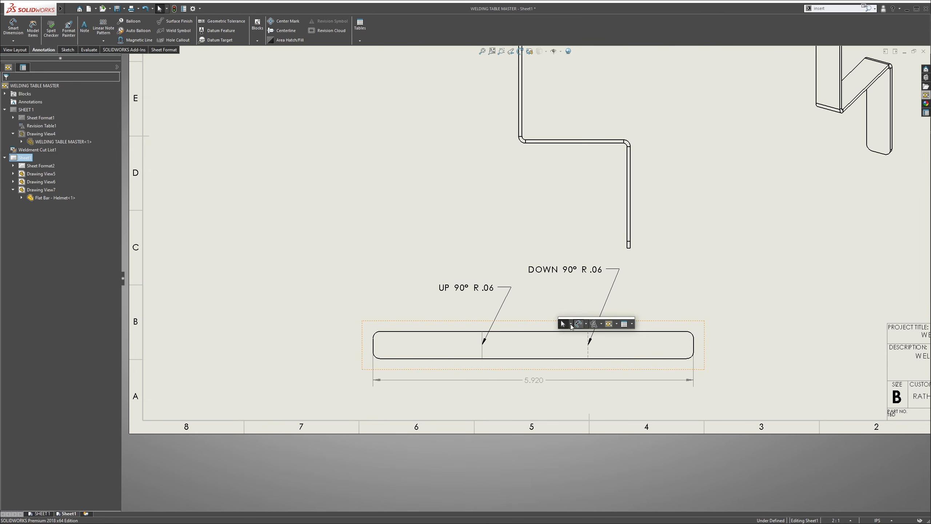
pyautogui.click(572, 325)
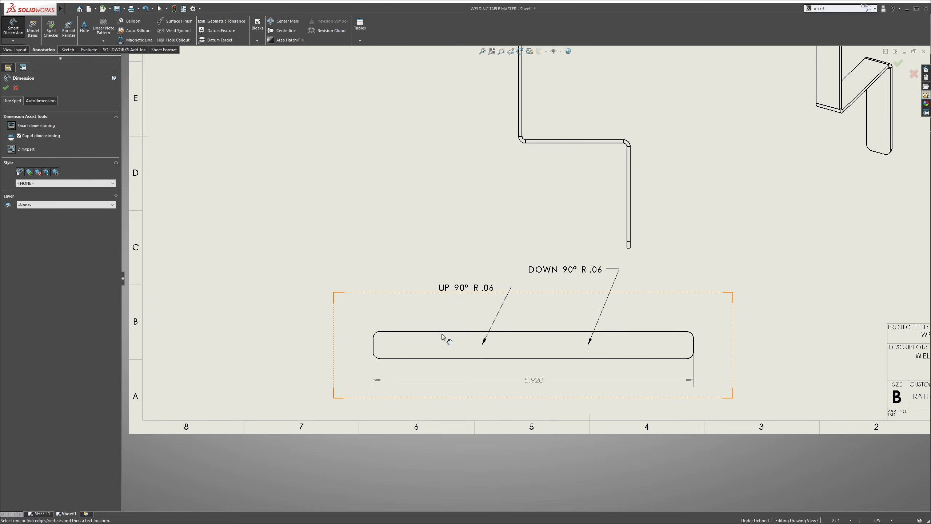
pyautogui.click(438, 359)
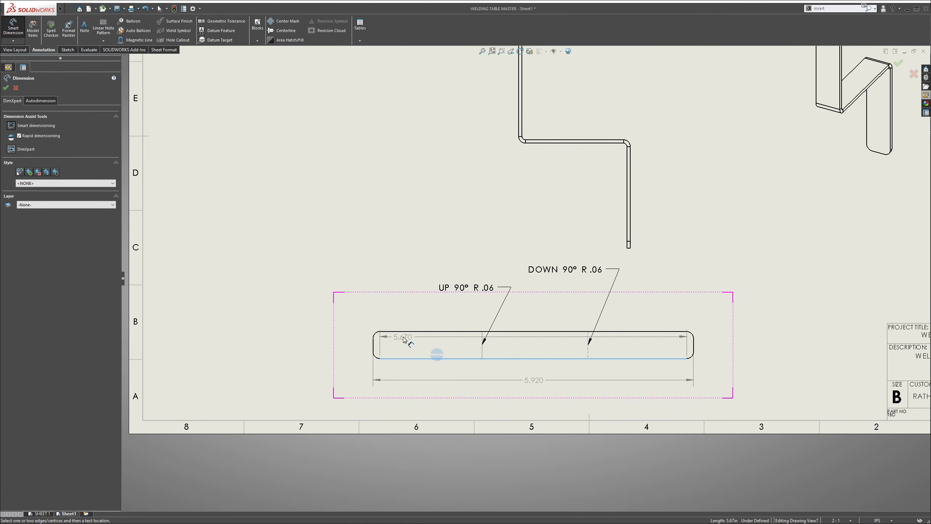
pyautogui.click(407, 331)
pyautogui.click(332, 343)
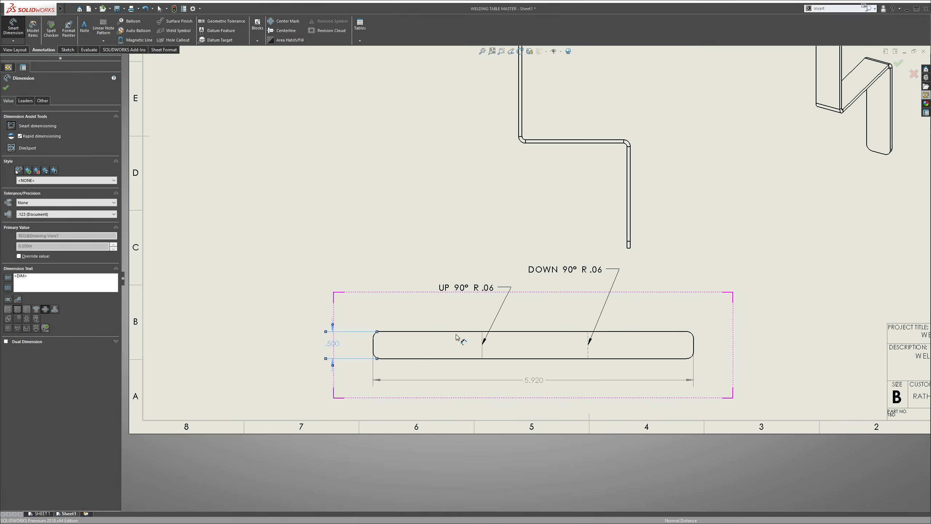
# Dimension the bar's thickness at the upper end of the Z-shaped profile view
pyautogui.scroll(5, 443, 341)
pyautogui.scroll(-10, 491, 267)
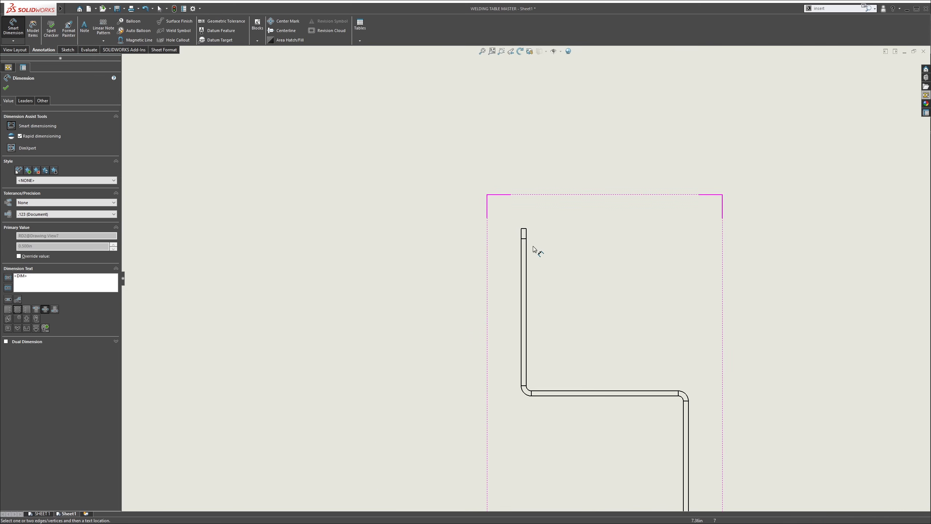
pyautogui.click(524, 229)
pyautogui.click(457, 183)
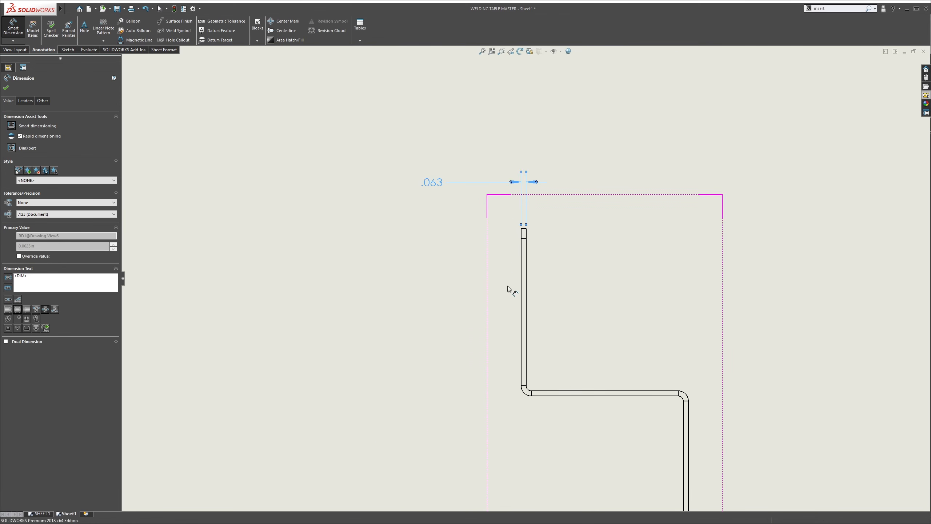
# Dimension the distance from the flat pattern's nearest end edge to the UP 90° bend line, above the bar
pyautogui.scroll(5, 507, 352)
pyautogui.scroll(-10, 472, 345)
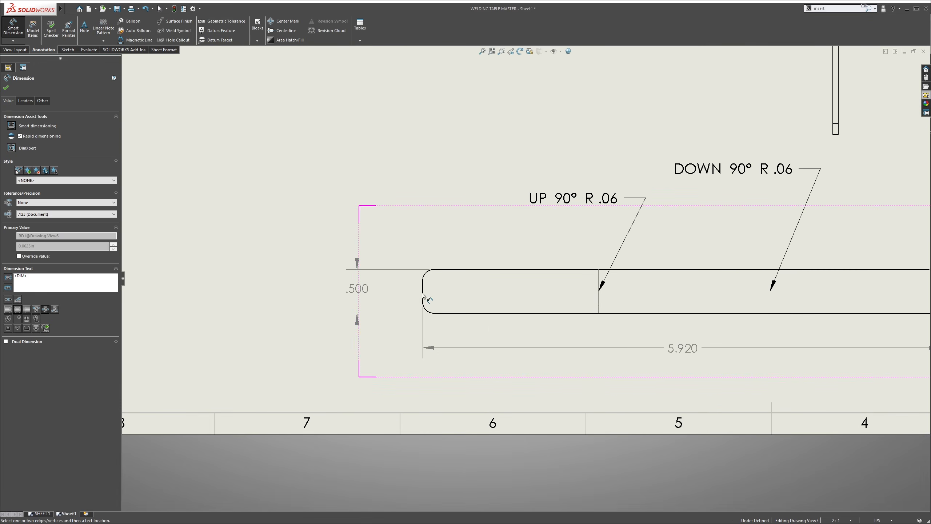
pyautogui.click(435, 292)
pyautogui.click(600, 293)
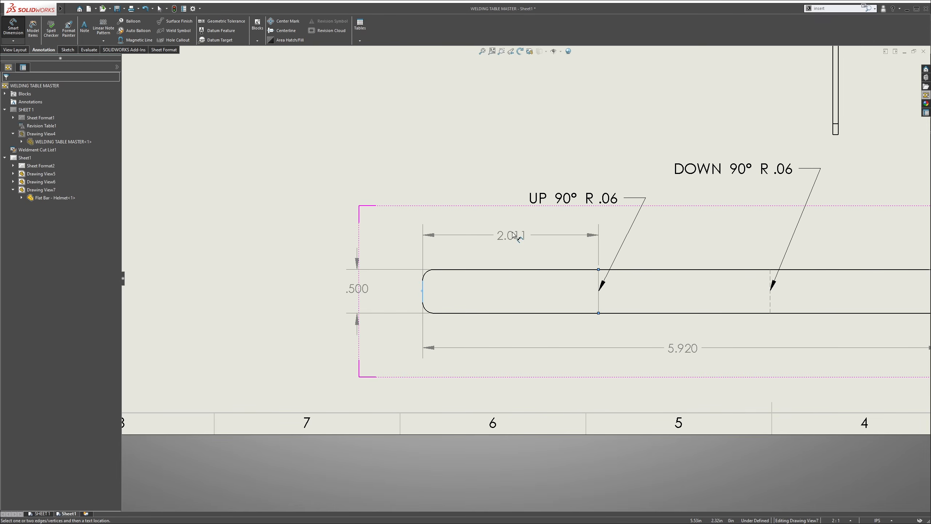
pyautogui.click(517, 236)
# Dimension the distance from the flat pattern's other end edge to the DOWN 90° bend line, above the bar
pyautogui.scroll(5, 644, 306)
pyautogui.scroll(-4, 772, 289)
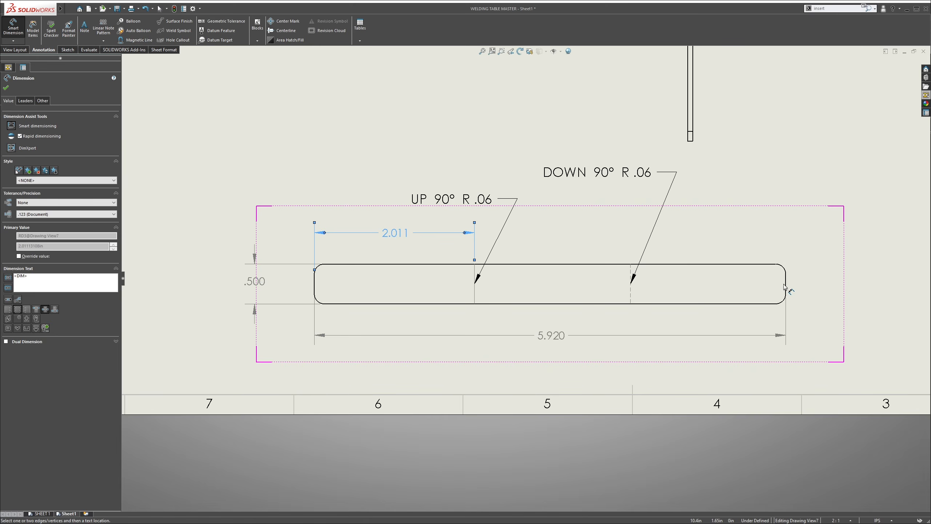
pyautogui.press('Escape')
pyautogui.click(786, 286)
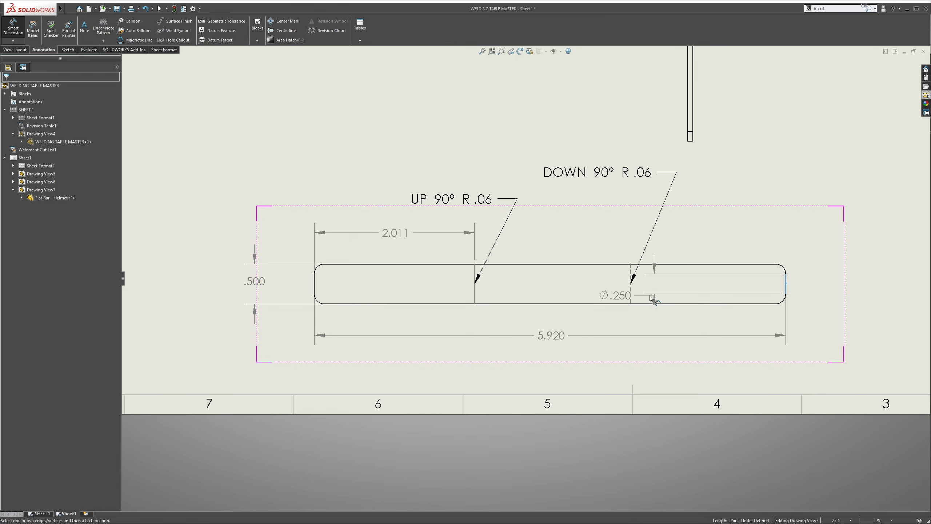
pyautogui.click(633, 290)
pyautogui.click(623, 235)
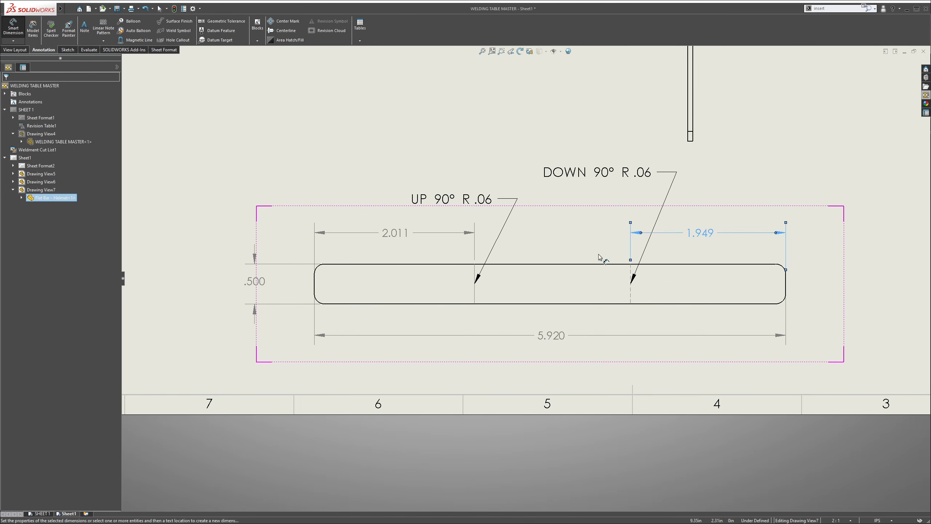
pyautogui.scroll(4, 563, 191)
pyautogui.scroll(-2, 563, 191)
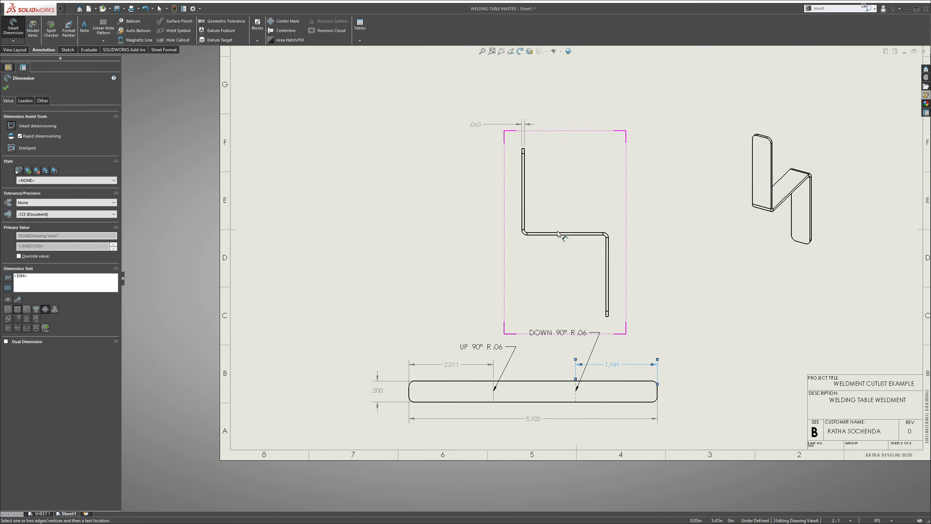
pyautogui.scroll(-2, 479, 358)
pyautogui.click(464, 311)
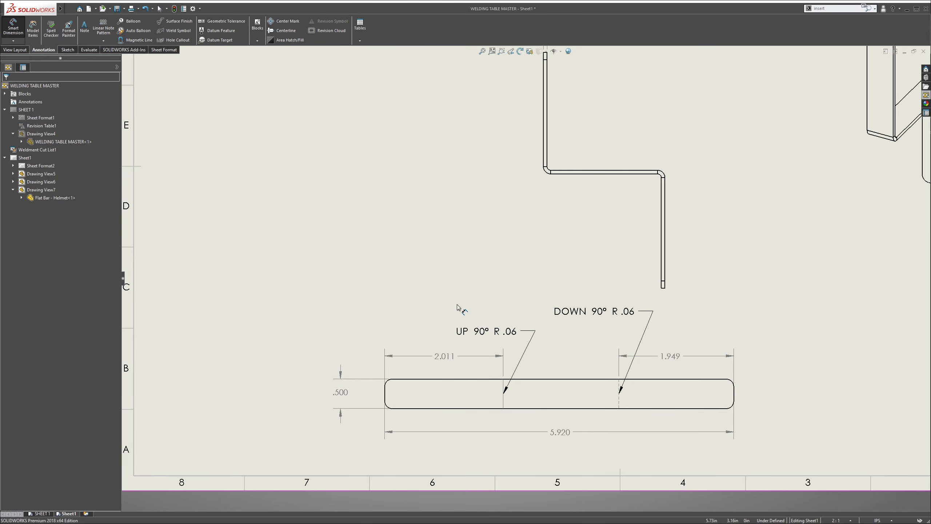
# Lower the DOWN 90° R .06 note slightly and dimension the angle of the profile view's lower bend, placing it inside the corner
pyautogui.moveTo(581, 312)
pyautogui.mouseDown()
pyautogui.moveTo(582, 337)
pyautogui.moveTo(573, 325)
pyautogui.mouseUp()
pyautogui.click(576, 194)
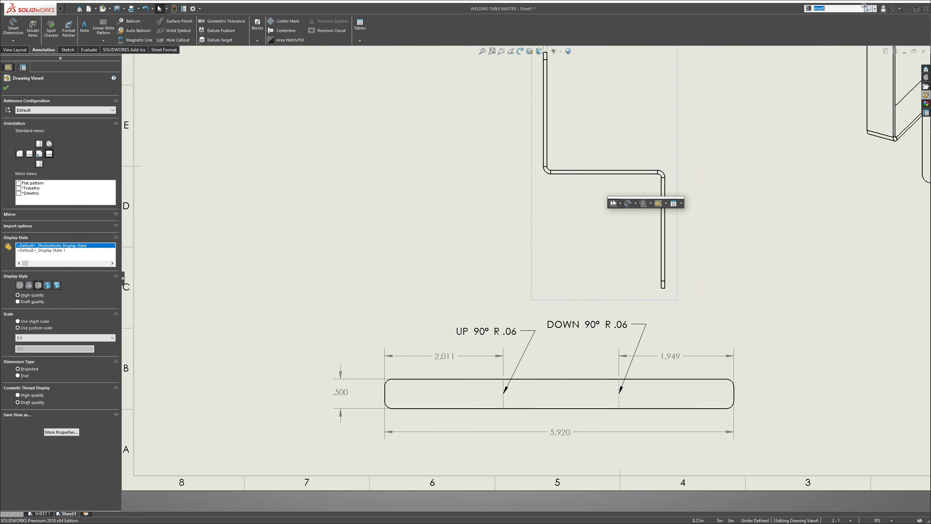
pyautogui.click(627, 203)
pyautogui.click(663, 199)
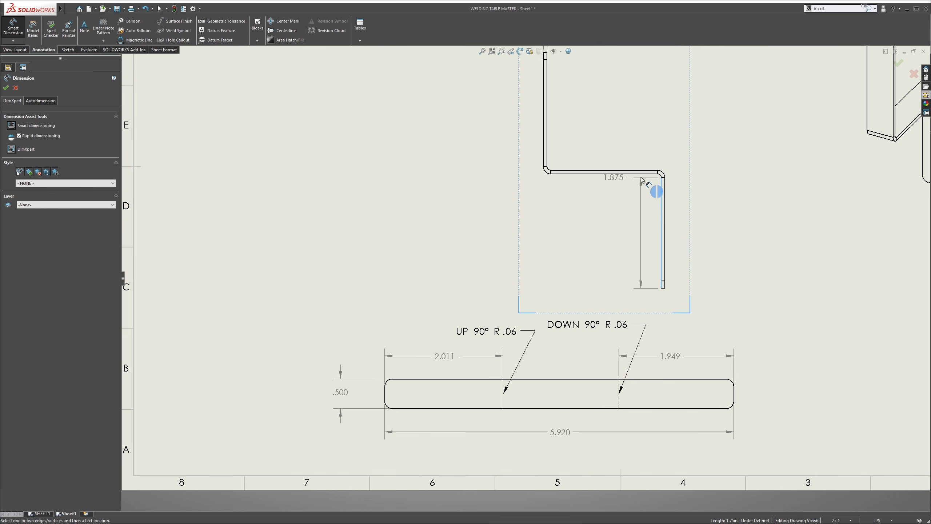
pyautogui.click(639, 174)
pyautogui.click(617, 209)
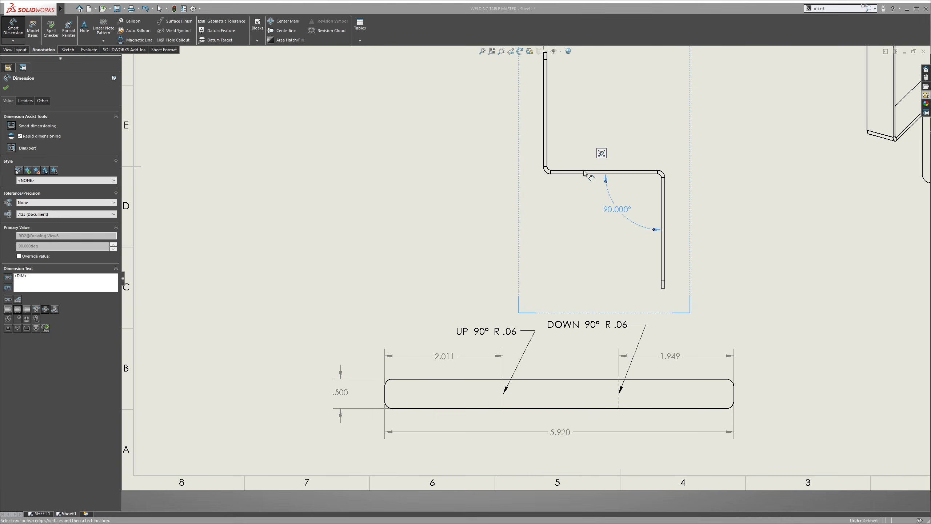
# Dimension the angle of the profile view's upper bend between the middle leg and the upper leg, placing it inside the corner
pyautogui.click(583, 171)
pyautogui.click(547, 151)
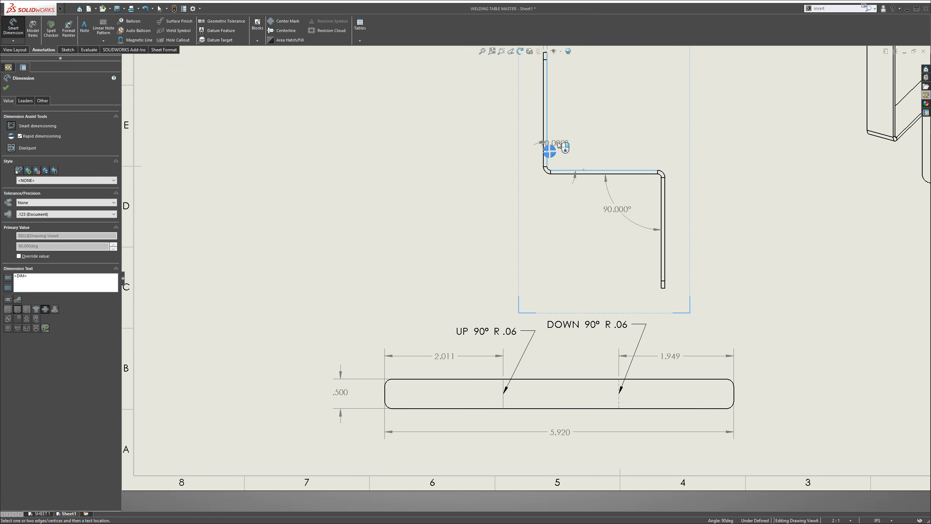
pyautogui.click(592, 136)
pyautogui.scroll(-2, 596, 161)
pyautogui.press('Escape')
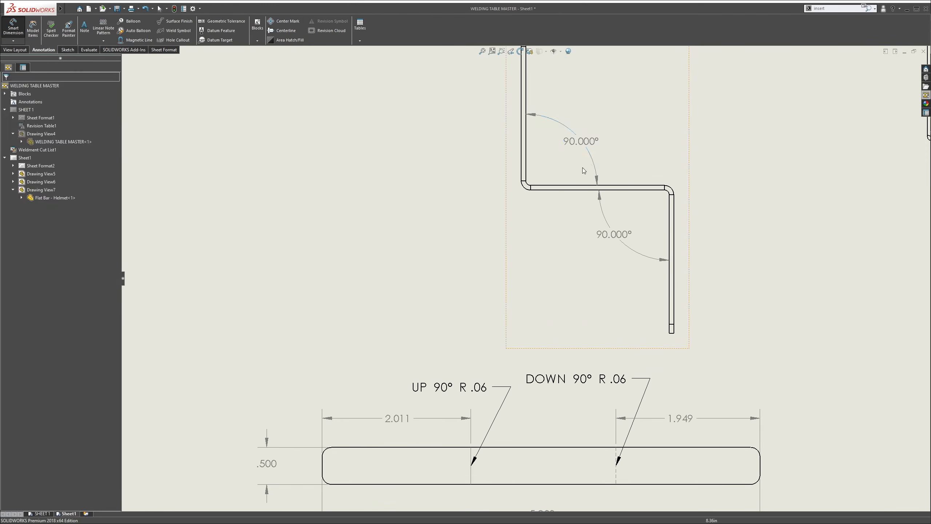
# Reposition the isometric view closer to the other views and move the Z-shaped profile view higher above the flat pattern
pyautogui.press('f')
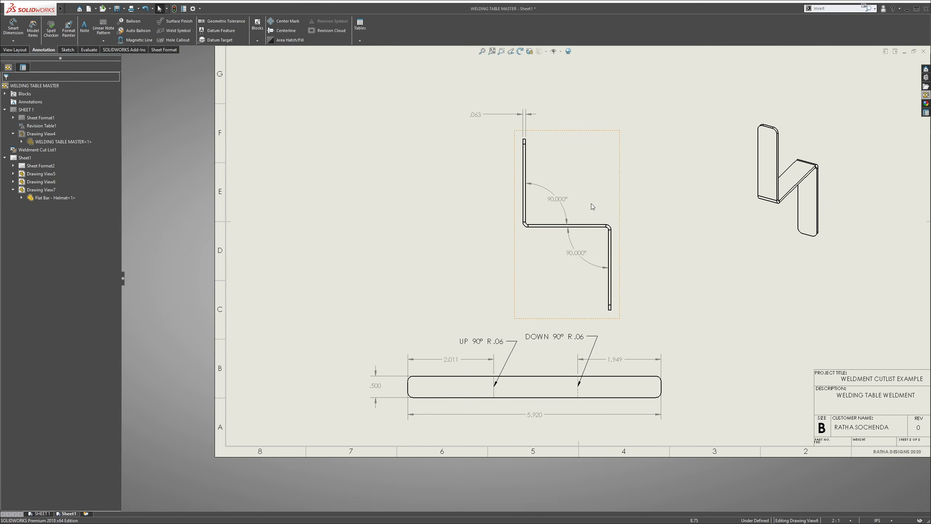
pyautogui.moveTo(801, 167); pyautogui.dragTo(770, 192)
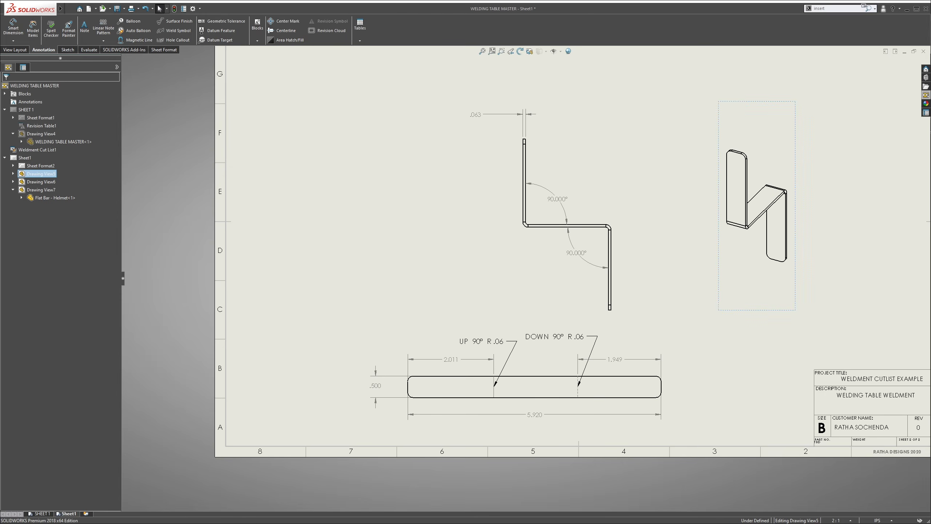
pyautogui.moveTo(583, 190); pyautogui.dragTo(570, 151)
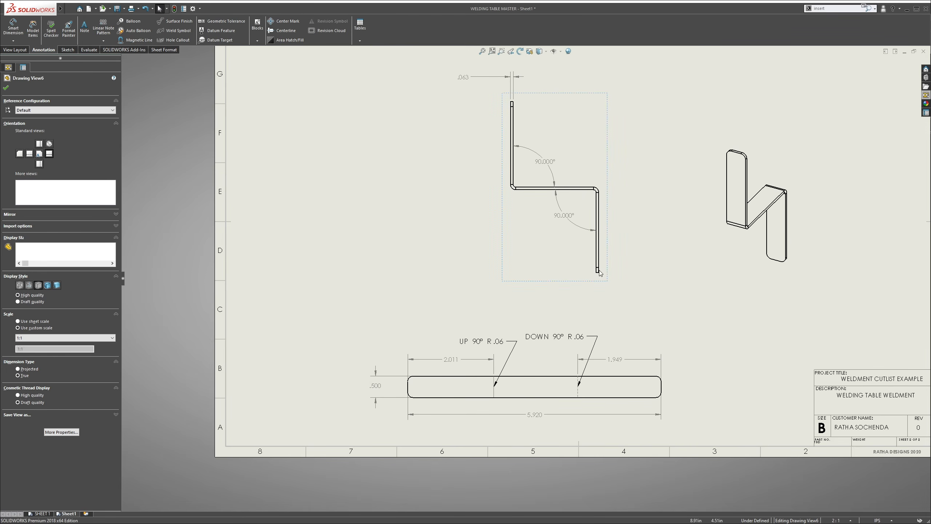
pyautogui.click(609, 349)
pyautogui.press('f')
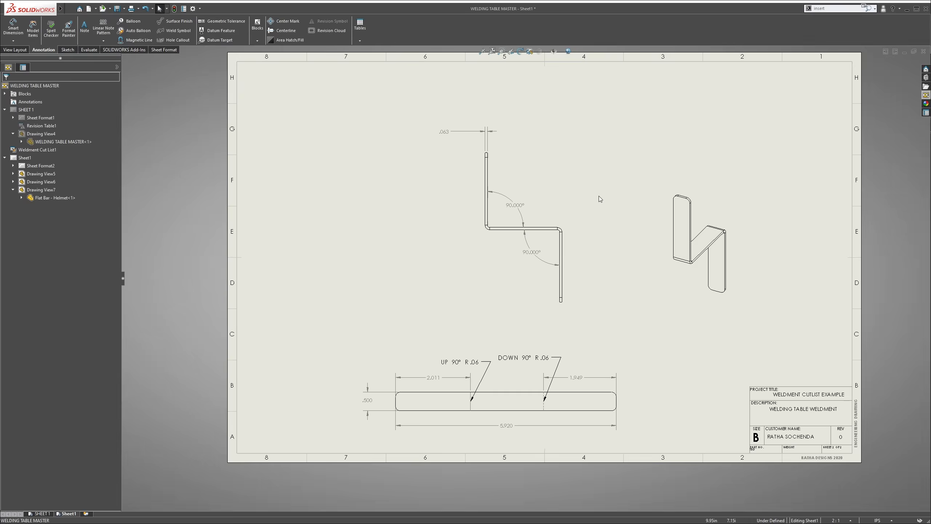
# Go to SHEET 1 and check the cut list's plate length, width and thickness for Flat Bar - Welding Helmet
pyautogui.click(40, 514)
pyautogui.click(68, 513)
pyautogui.click(41, 513)
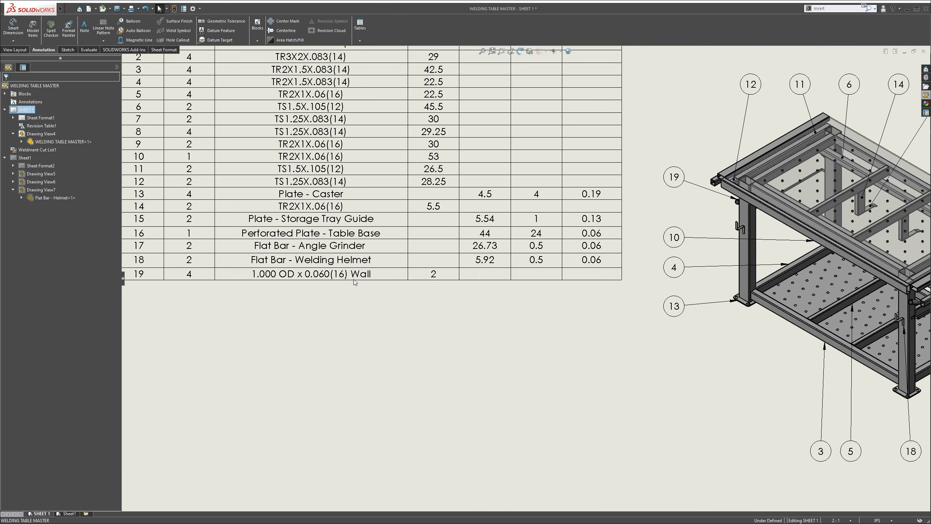
pyautogui.scroll(3, 444, 145)
pyautogui.scroll(-2, 527, 288)
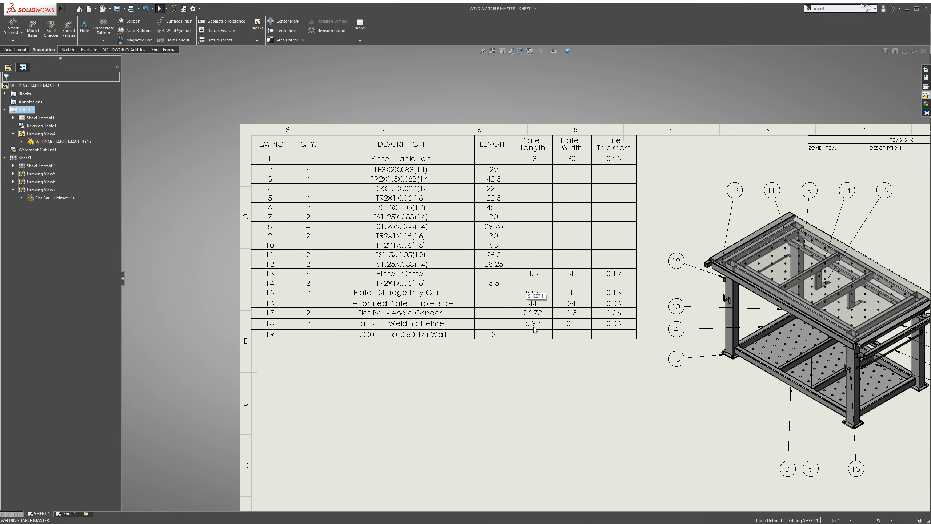
pyautogui.press('f')
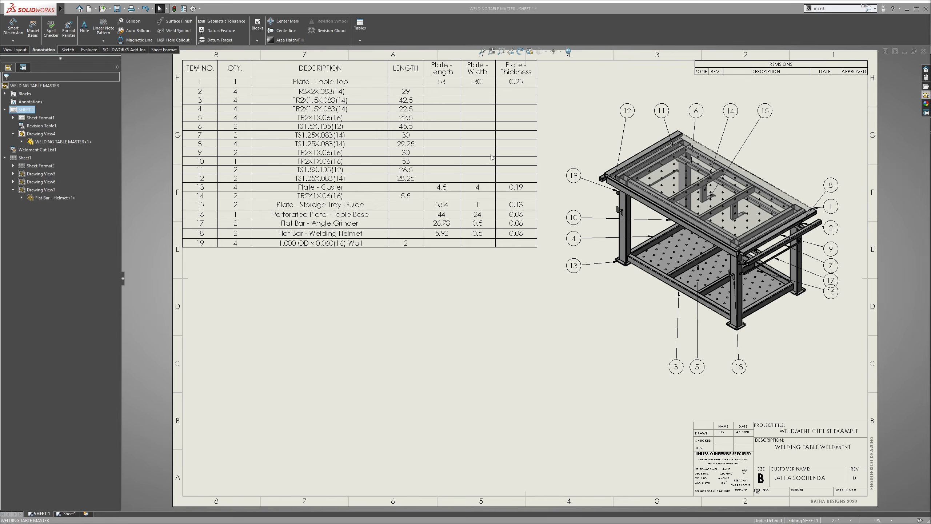
# Move the TR3X2X.083(14) row and both TR2X1.5X.083(14) rows above Plate - Table Top in the cut list
pyautogui.scroll(-1, 334, 105)
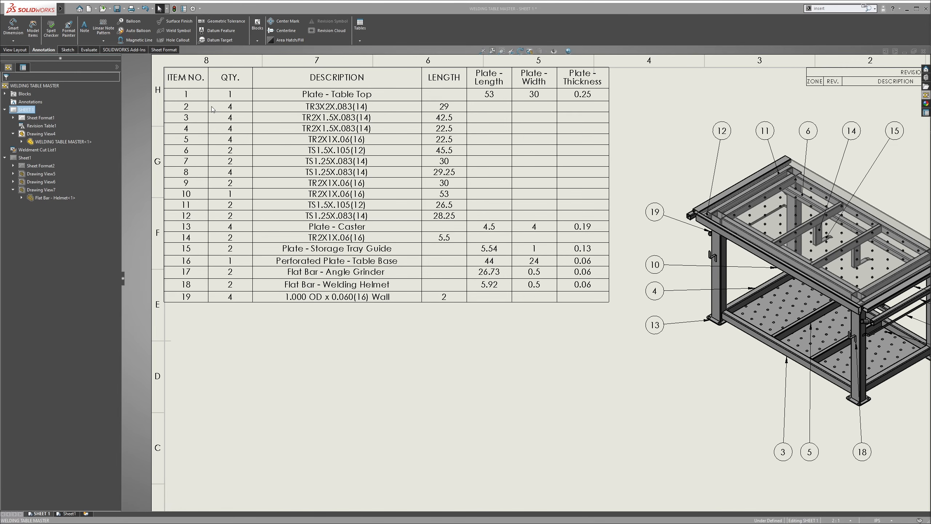
pyautogui.click(173, 110)
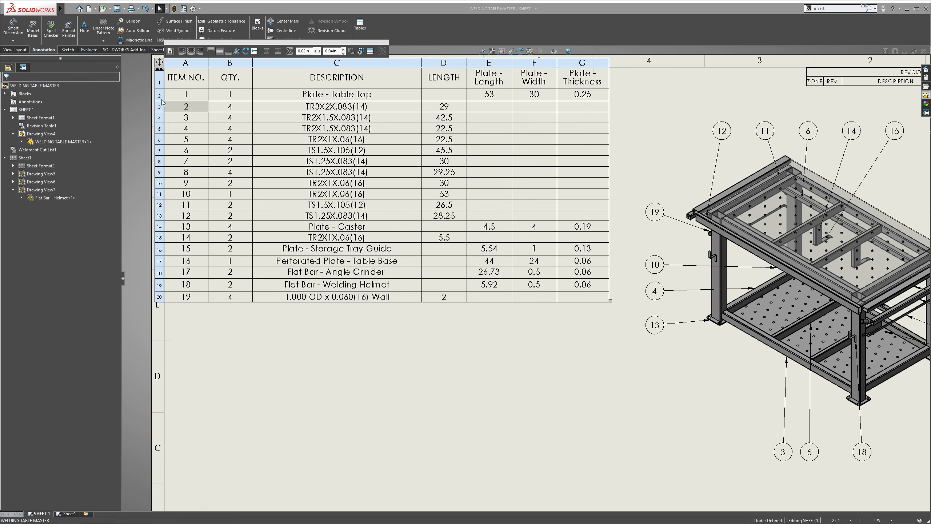
pyautogui.moveTo(160, 106)
pyautogui.mouseDown()
pyautogui.moveTo(160, 95)
pyautogui.moveTo(161, 117)
pyautogui.mouseUp()
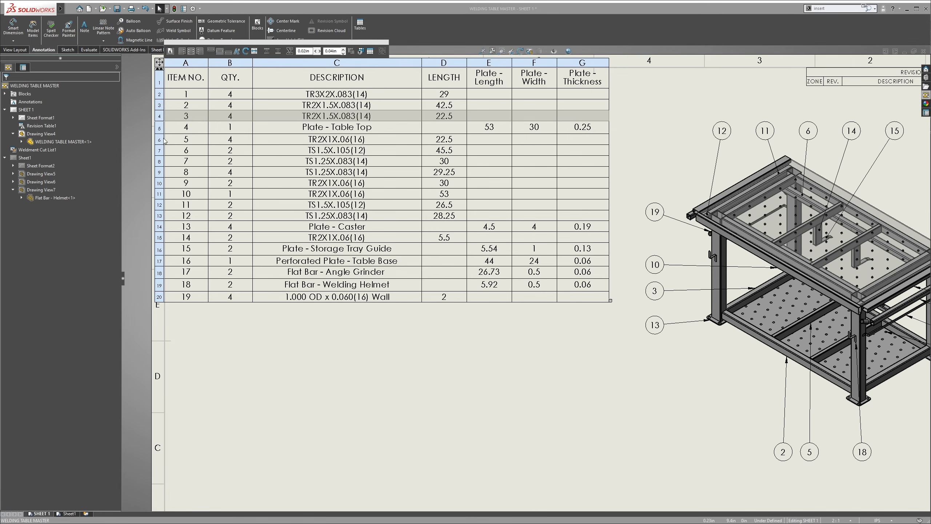
# Group the TR2X1X.06(16) rows with lengths 22.5, 53 and 30, in that order, directly above Plate - Table Top
pyautogui.moveTo(165, 140); pyautogui.dragTo(171, 128)
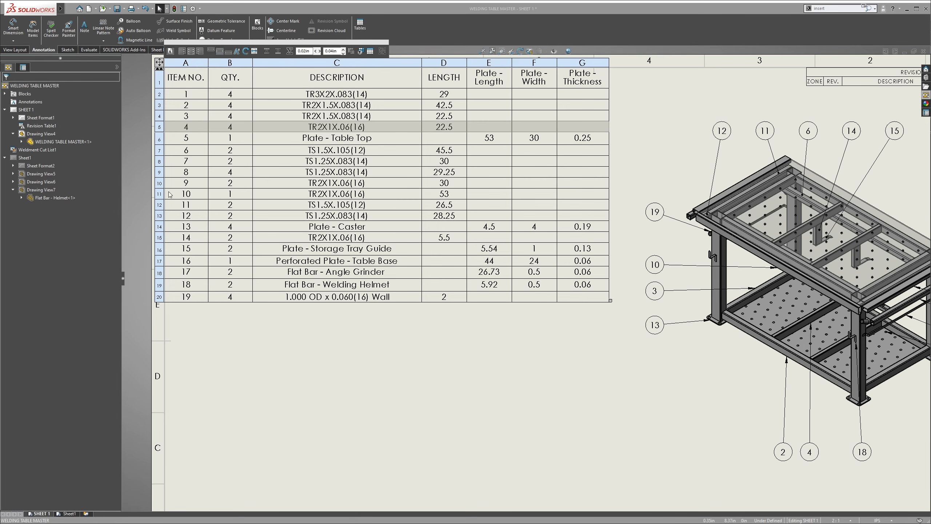
pyautogui.moveTo(165, 195); pyautogui.dragTo(172, 142)
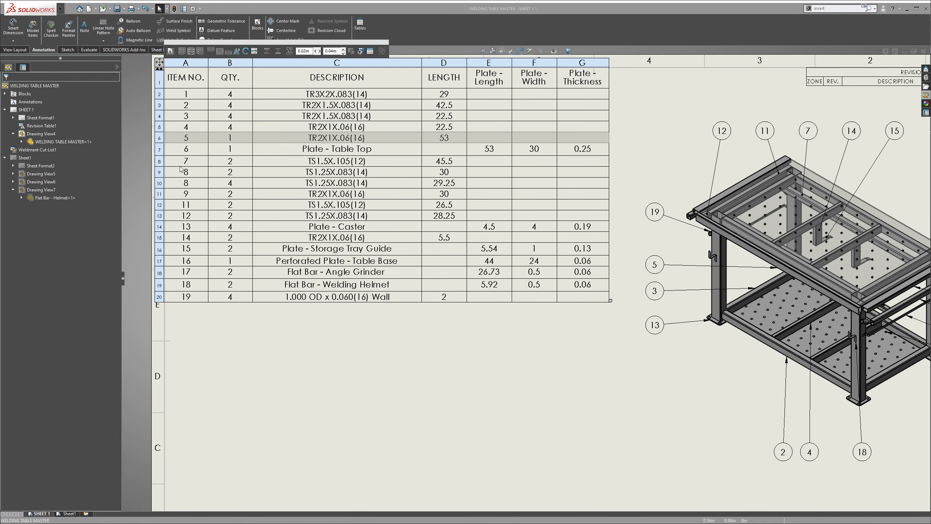
pyautogui.moveTo(159, 198); pyautogui.dragTo(164, 148)
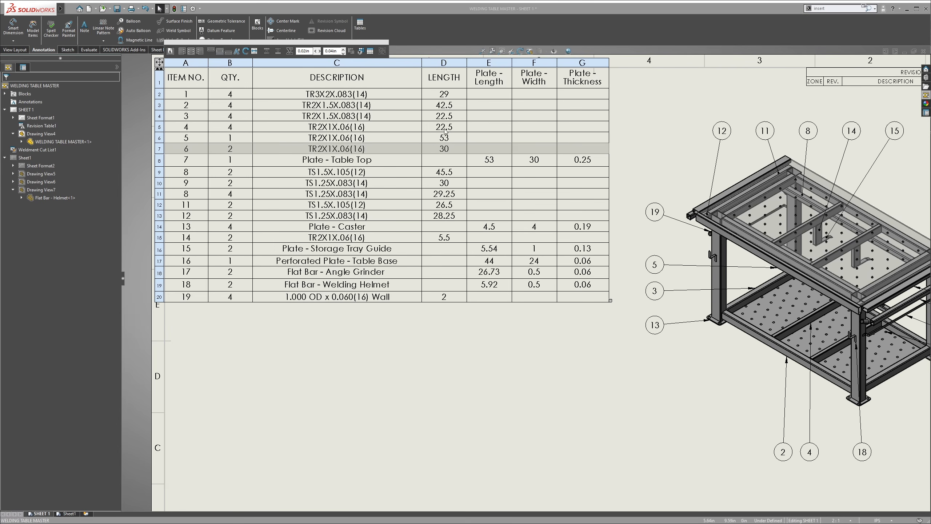
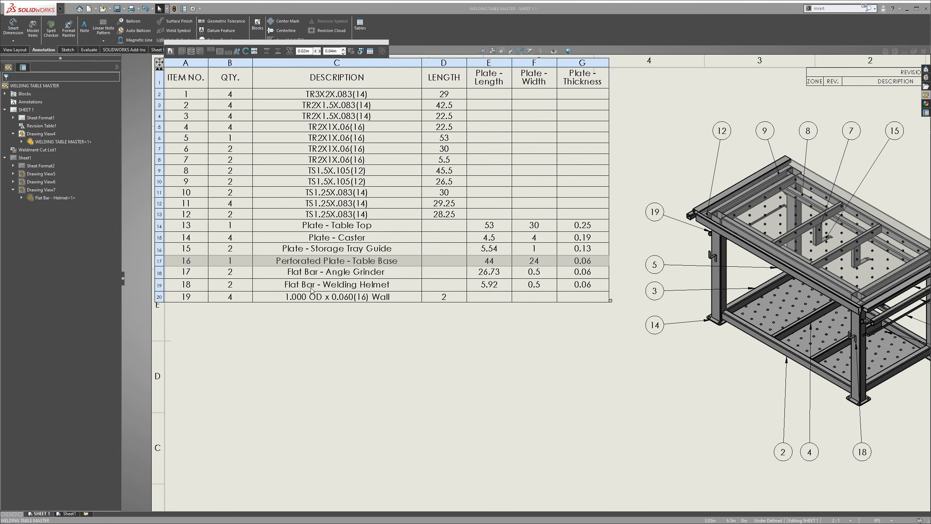
# Set the text size of the whole weldment cut list table to 8
pyautogui.scroll(2, 427, 354)
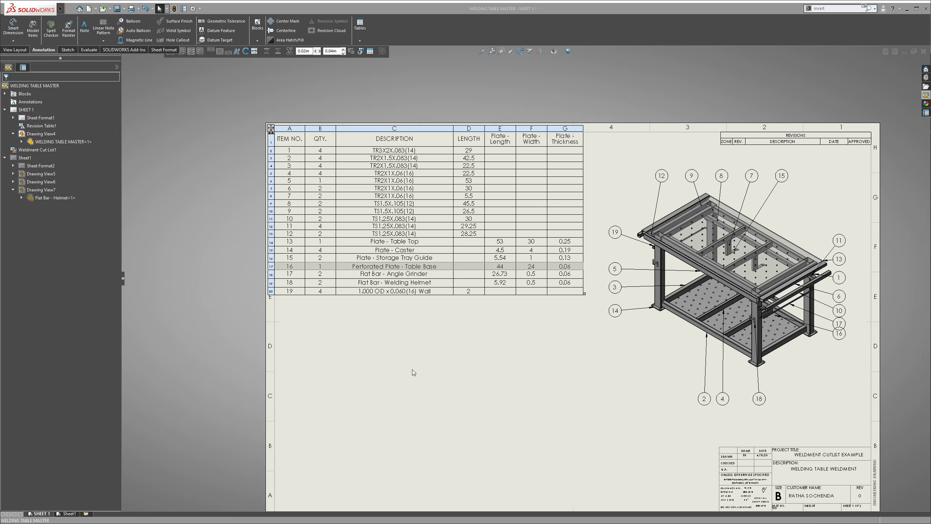
pyautogui.click(411, 374)
pyautogui.scroll(-1, 273, 112)
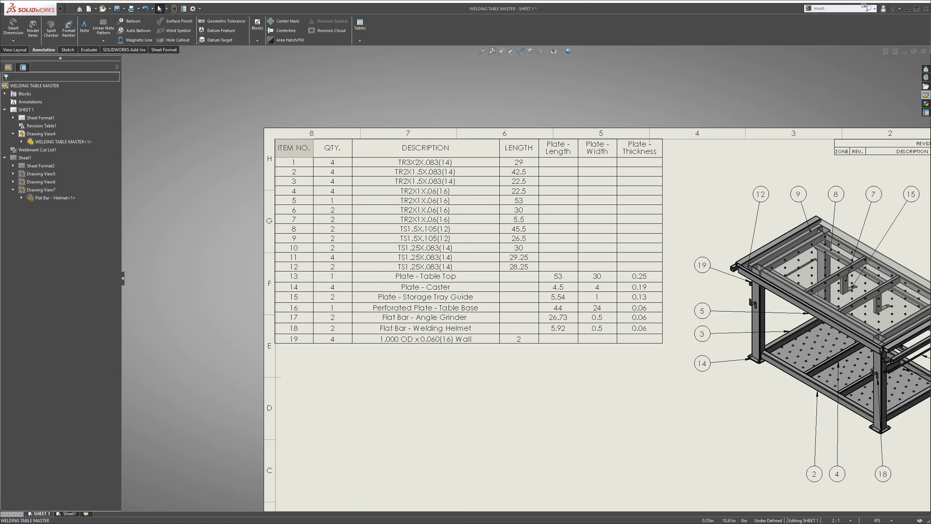
pyautogui.click(282, 146)
pyautogui.click(281, 124)
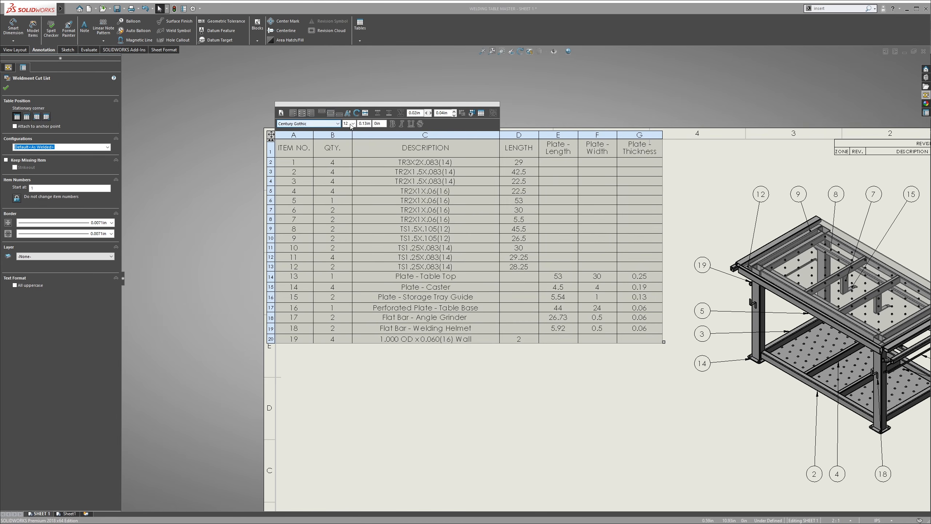
pyautogui.click(353, 124)
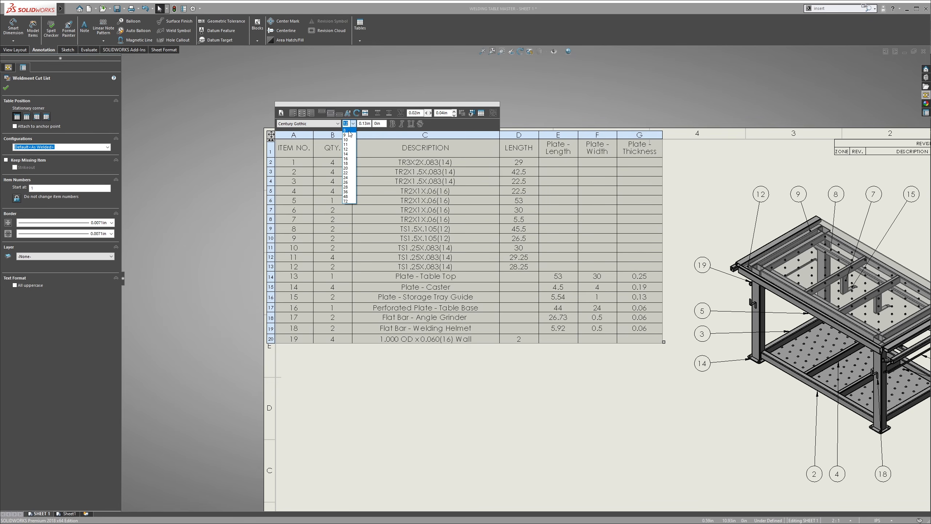
pyautogui.click(345, 131)
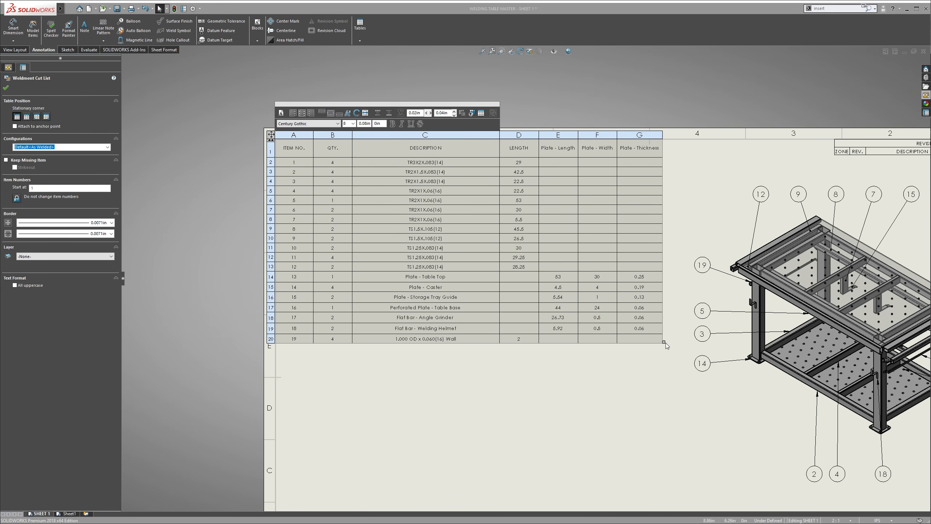
# Shrink the cut list table, narrow its DESCRIPTION column and widen Plate - Length until that heading fits on one line
pyautogui.moveTo(665, 343); pyautogui.dragTo(618, 233)
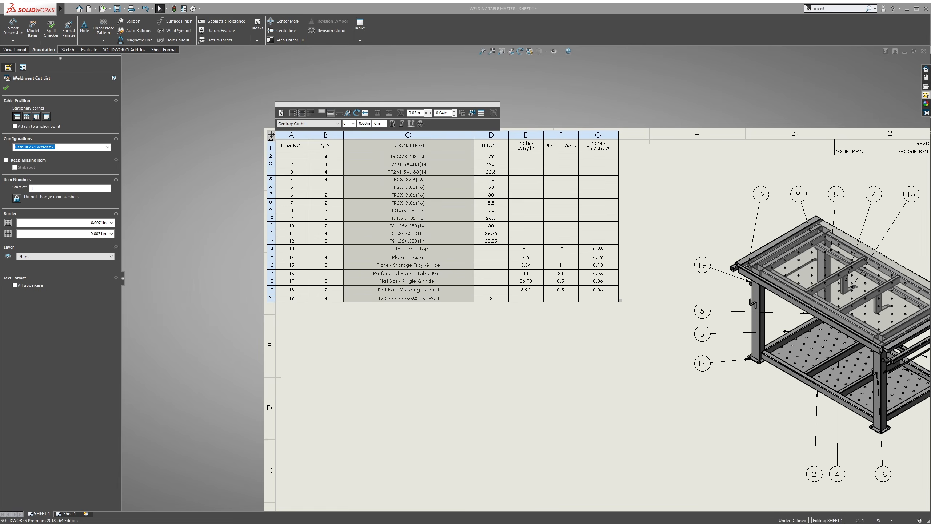
pyautogui.click(473, 135)
pyautogui.moveTo(474, 139); pyautogui.dragTo(457, 143)
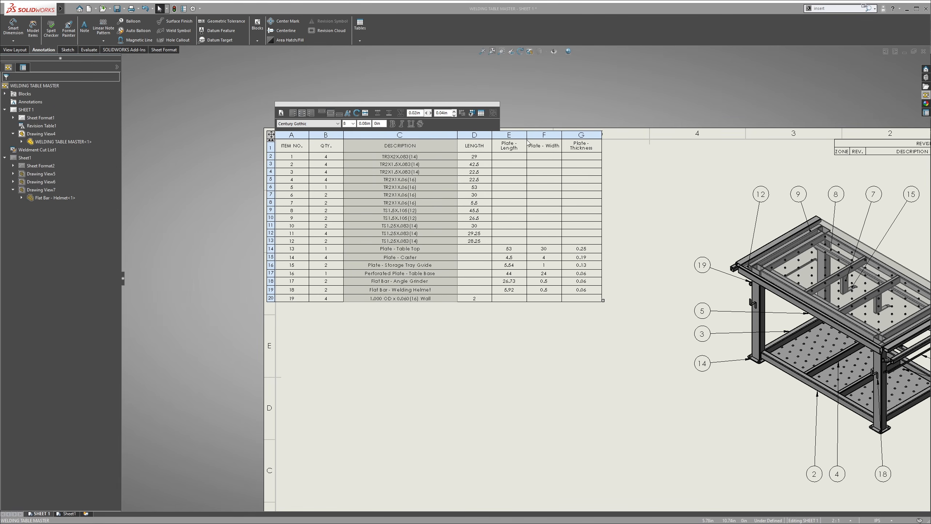
pyautogui.moveTo(526, 142); pyautogui.dragTo(533, 158)
pyautogui.click(431, 322)
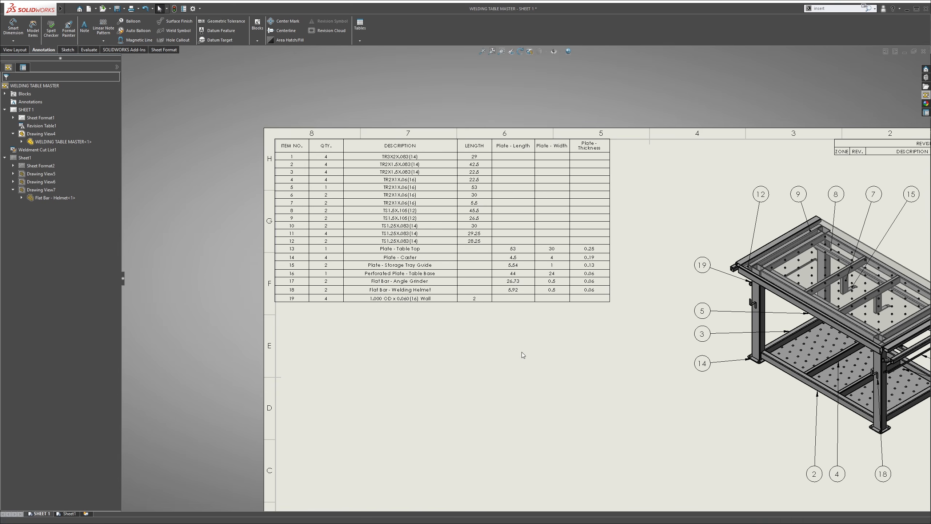
pyautogui.press('f')
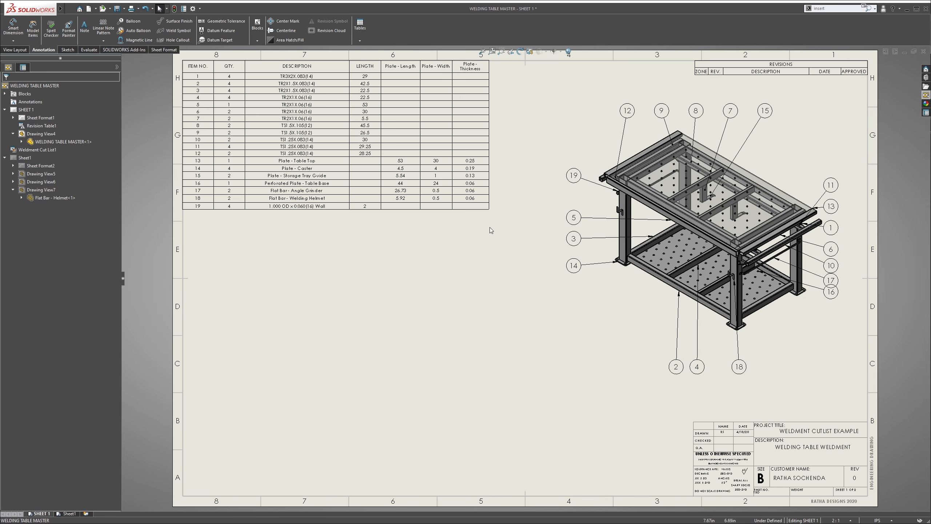
# Make the cut list's header row bold
pyautogui.scroll(1, 277, 123)
pyautogui.scroll(-1, 310, 108)
pyautogui.click(284, 121)
pyautogui.click(244, 119)
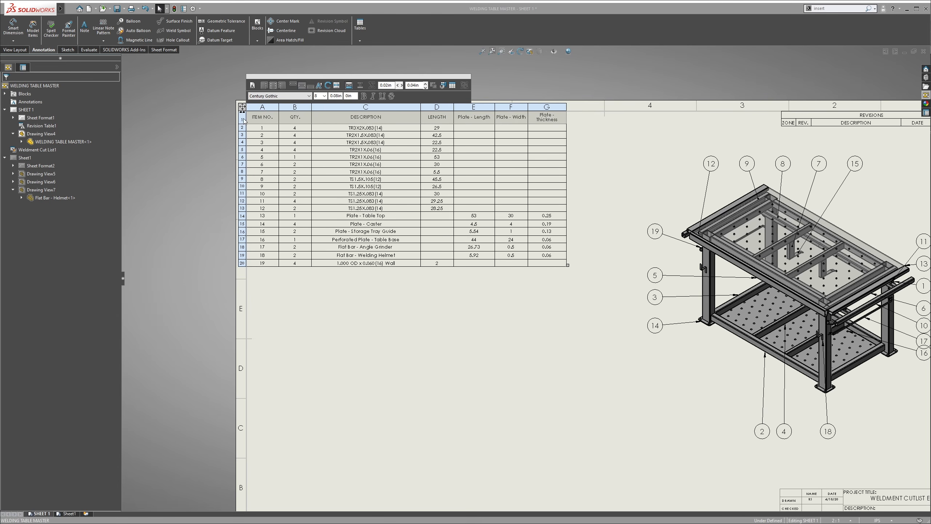
pyautogui.click(364, 96)
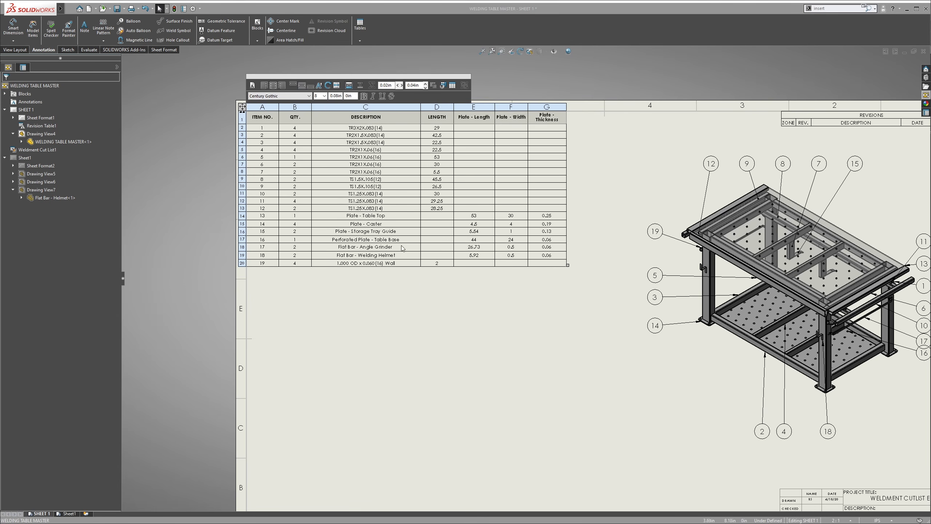
pyautogui.click(429, 295)
# Widen the cut list table until the Plate - Thickness heading fits on one line
pyautogui.click(565, 120)
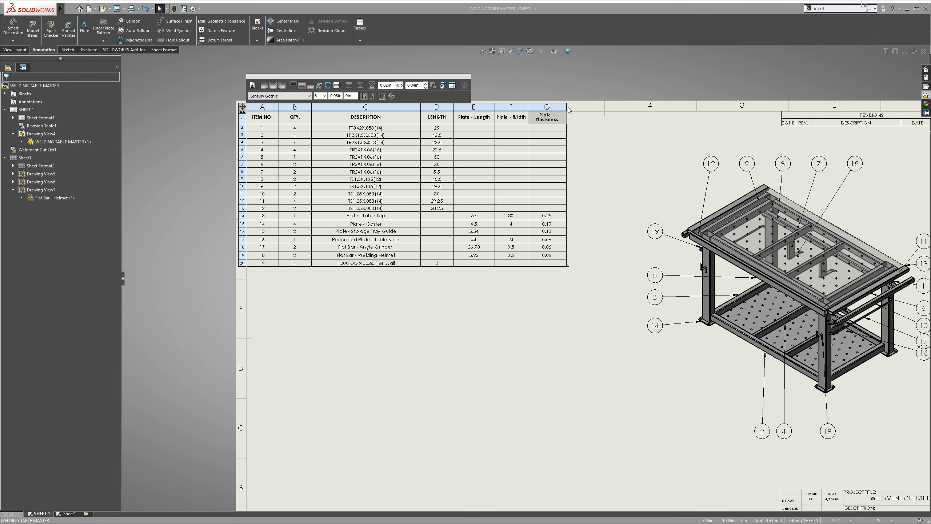
pyautogui.moveTo(567, 110); pyautogui.dragTo(593, 116)
pyautogui.click(545, 308)
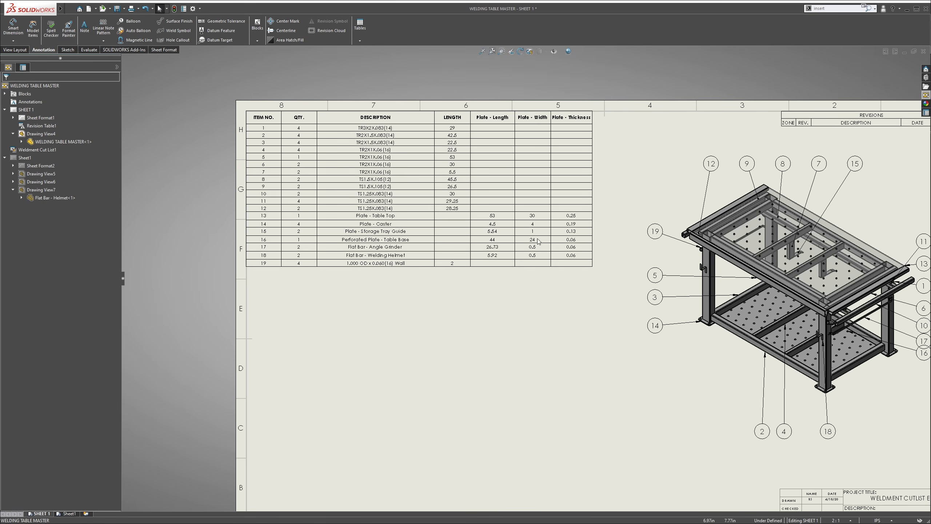
# Move the ballooned isometric view of the welding table slightly down and to the left on the sheet
pyautogui.scroll(2, 540, 302)
pyautogui.scroll(-2, 574, 404)
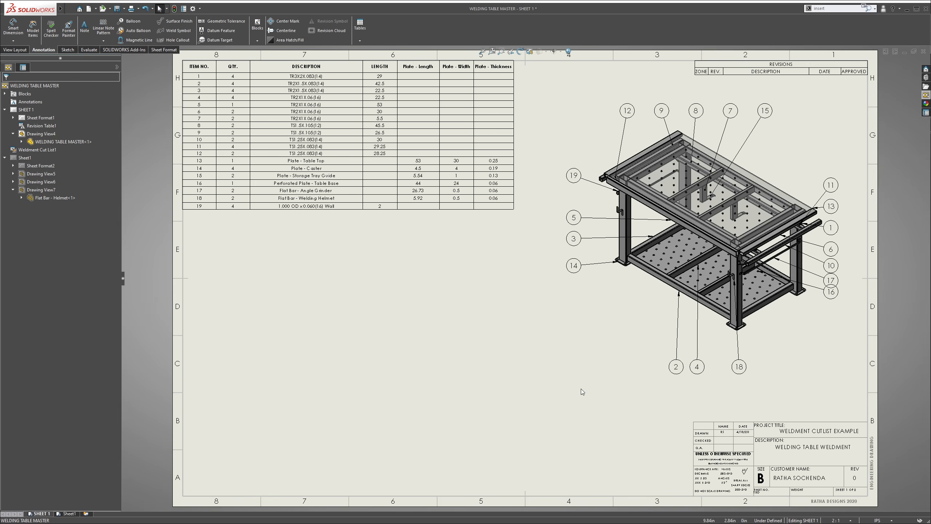
pyautogui.scroll(1, 575, 306)
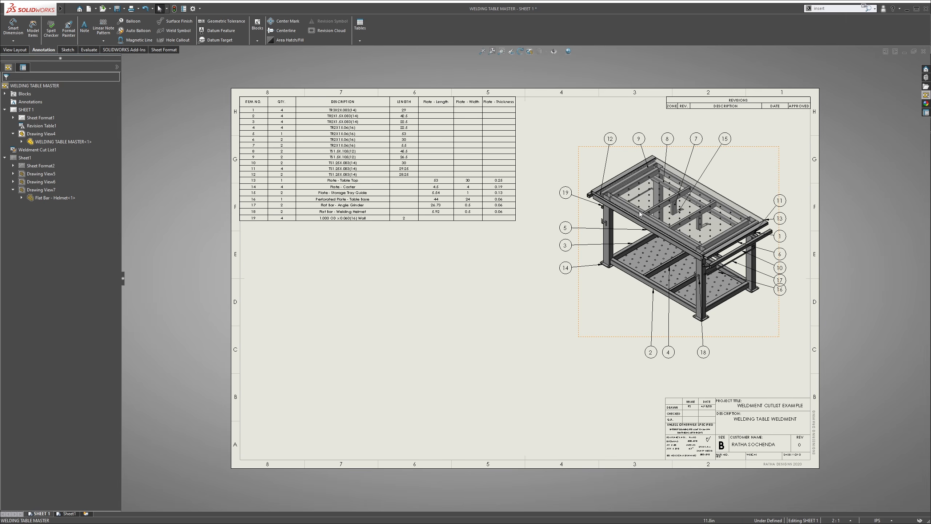
pyautogui.moveTo(640, 214)
pyautogui.mouseDown()
pyautogui.moveTo(507, 220)
pyautogui.moveTo(635, 227)
pyautogui.mouseUp()
pyautogui.click(484, 265)
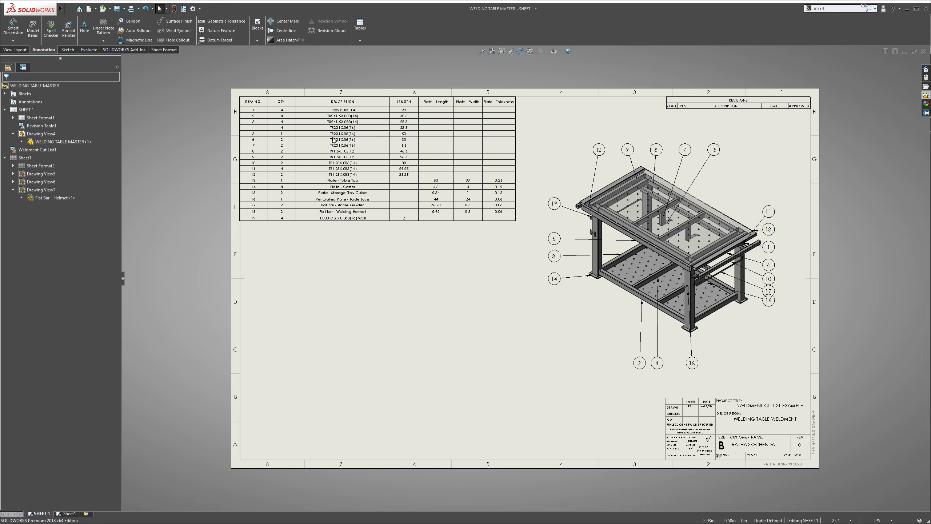
# Change all text in the weldment cut list table to uppercase
pyautogui.scroll(-3, 357, 133)
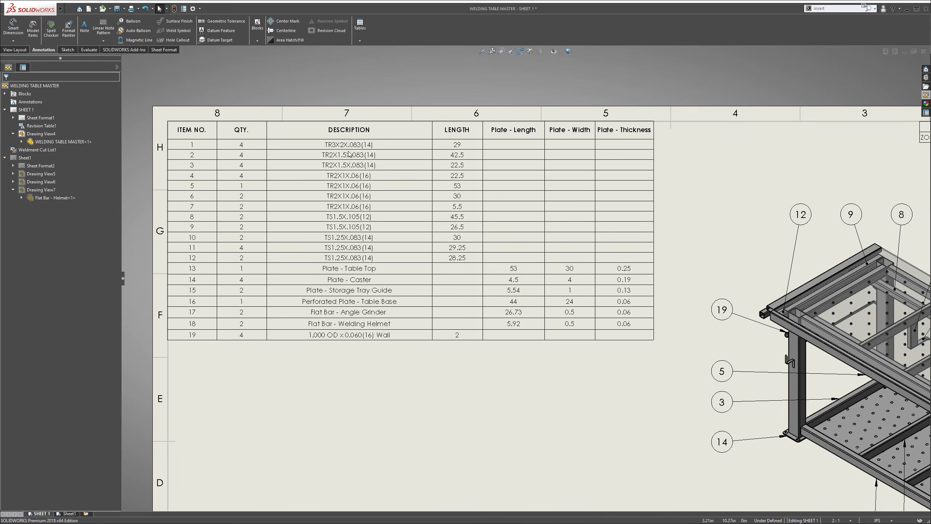
pyautogui.scroll(2, 362, 302)
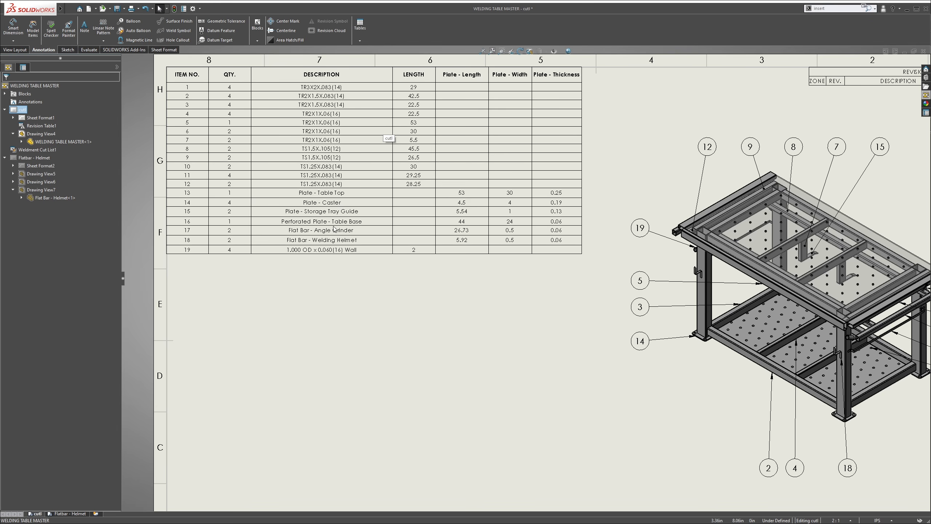
pyautogui.scroll(-1, 323, 193)
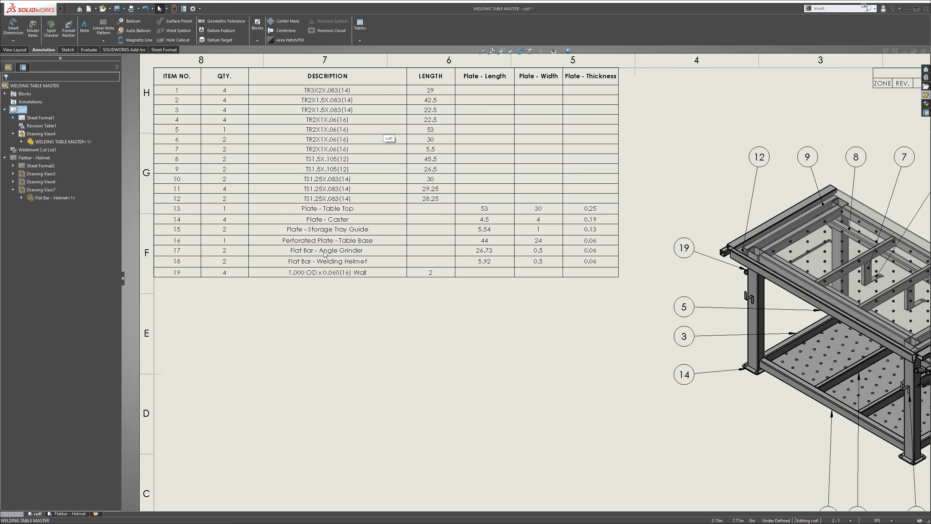
pyautogui.click(161, 76)
pyautogui.click(149, 63)
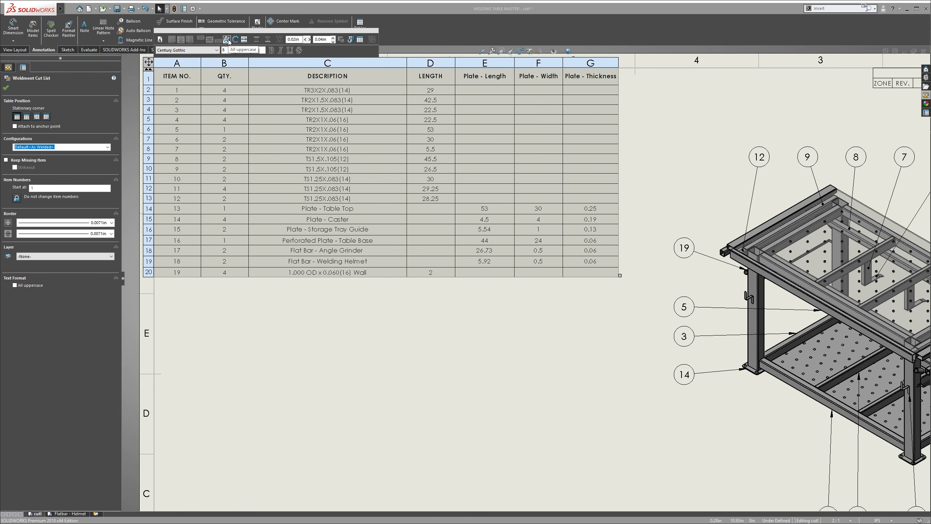
pyautogui.click(227, 39)
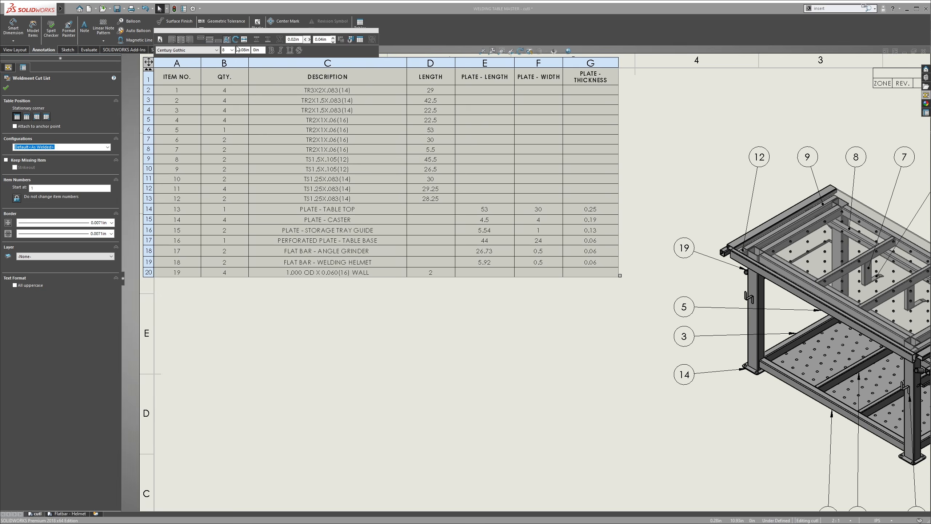
pyautogui.click(466, 325)
# Move balloon 16 down so it clears balloon 17
pyautogui.scroll(2, 615, 153)
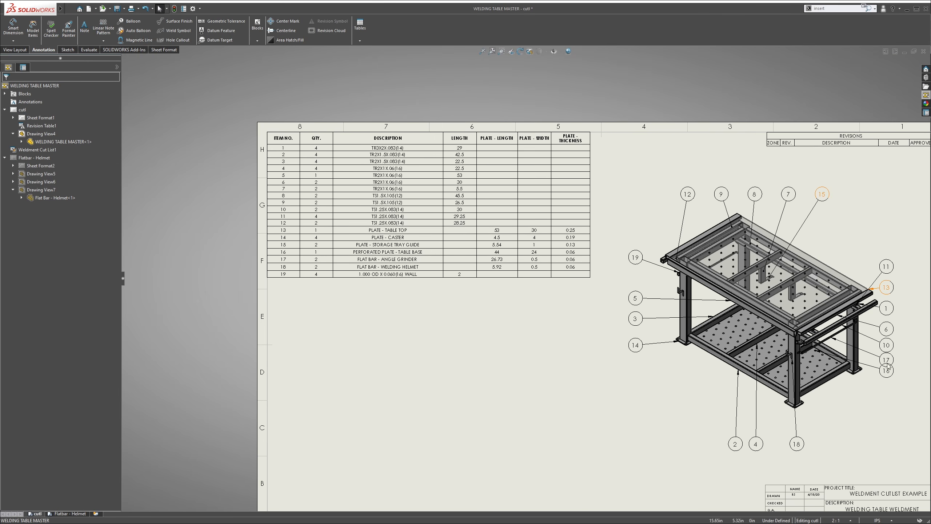
pyautogui.moveTo(884, 375); pyautogui.dragTo(884, 382)
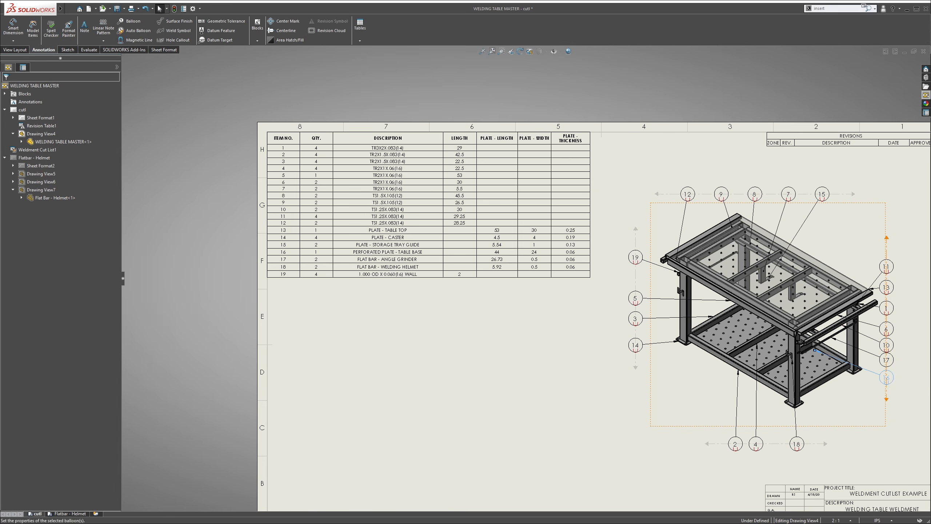
pyautogui.press('Escape')
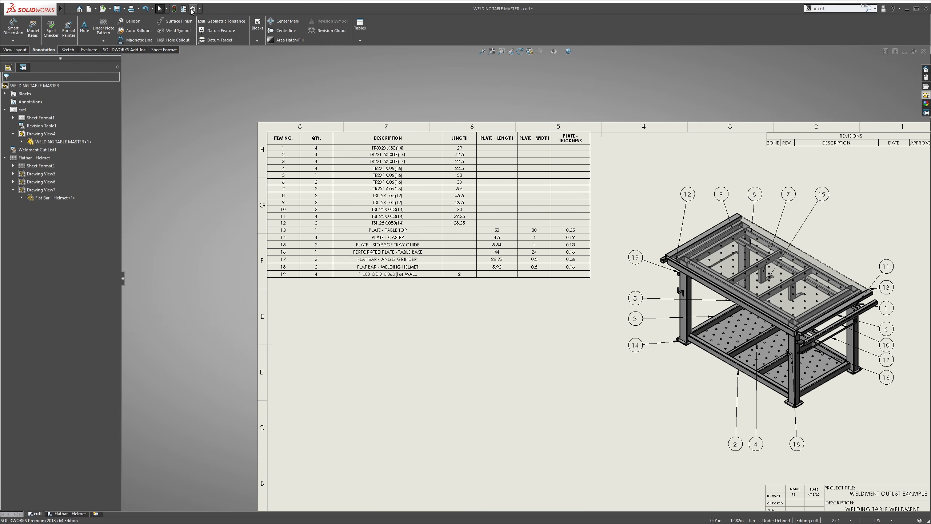
# Set the document's annotation font height to 8 points
pyautogui.click(191, 9)
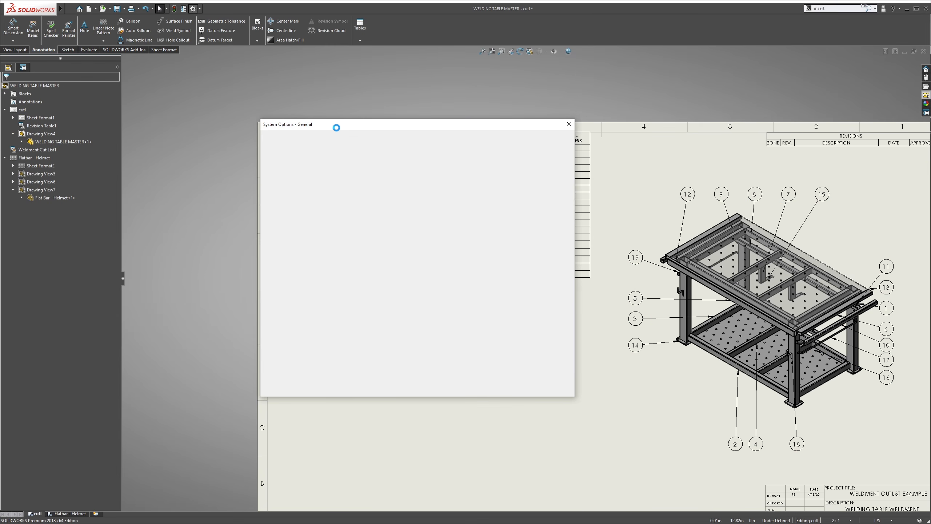
pyautogui.click(321, 137)
pyautogui.click(293, 155)
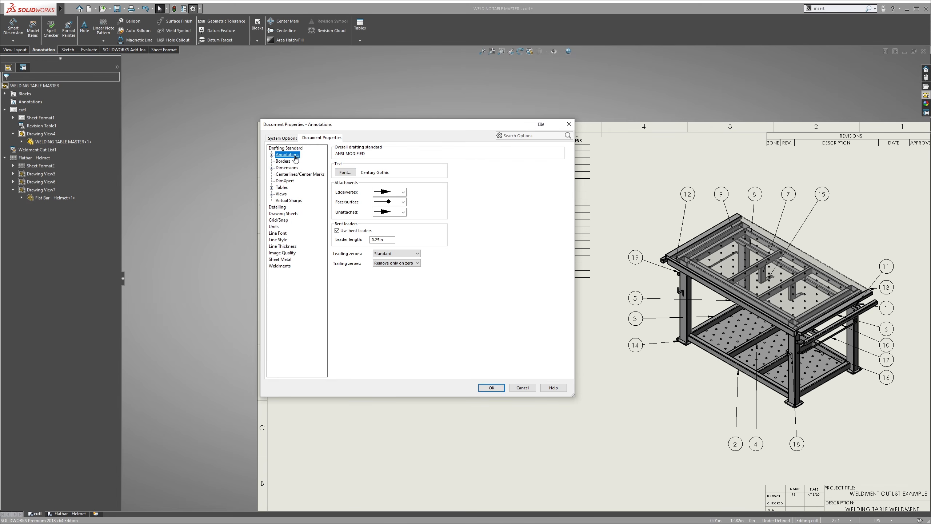
pyautogui.click(345, 172)
pyautogui.click(445, 238)
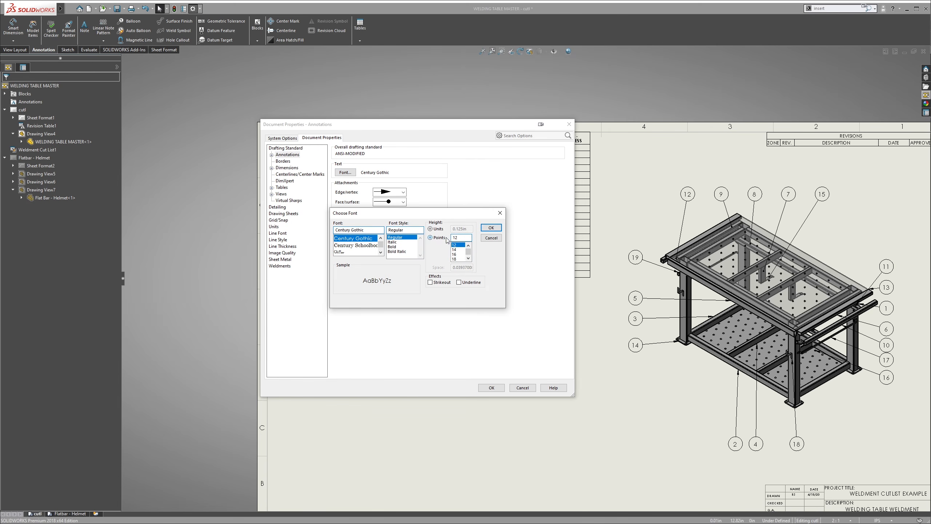
pyautogui.write('8')
pyautogui.click(491, 229)
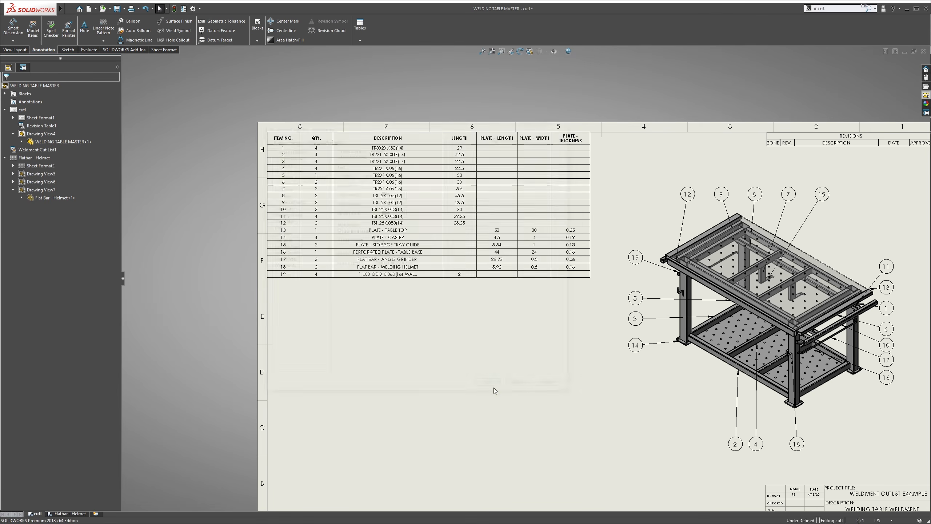
pyautogui.click(488, 388)
pyautogui.press('f')
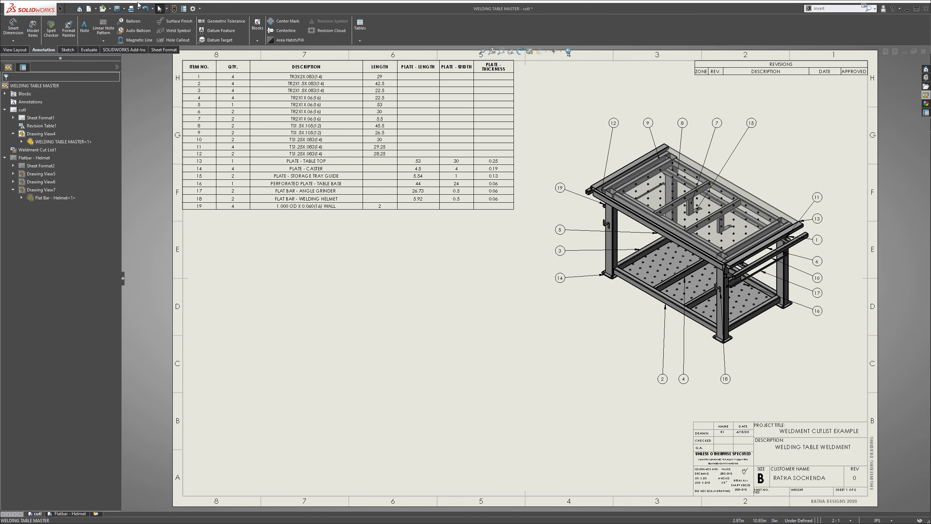
# Export both sheets to the Desktop as the PDF WELDING TABLE MASTER, with viewing after saving enabled, and view its pages in the maximized viewer
pyautogui.click(126, 10)
pyautogui.click(137, 26)
pyautogui.click(473, 371)
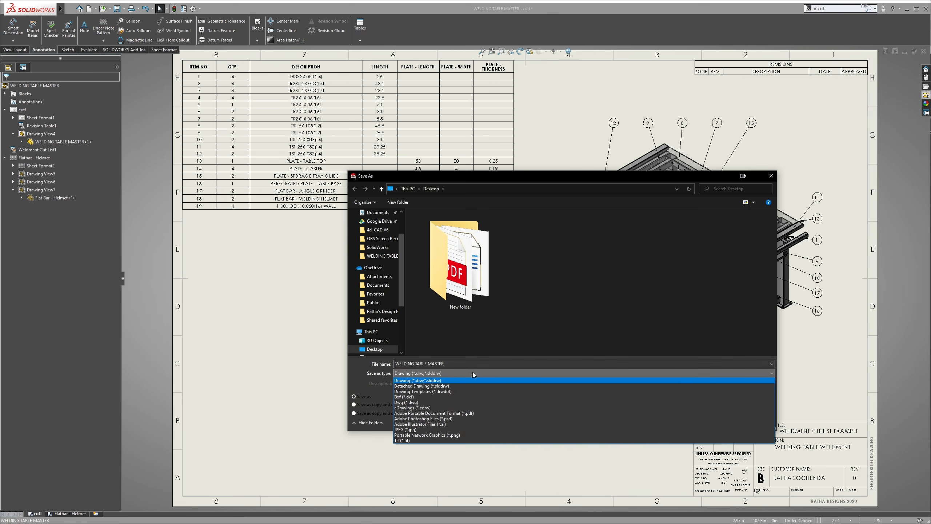
pyautogui.click(477, 413)
pyautogui.click(415, 416)
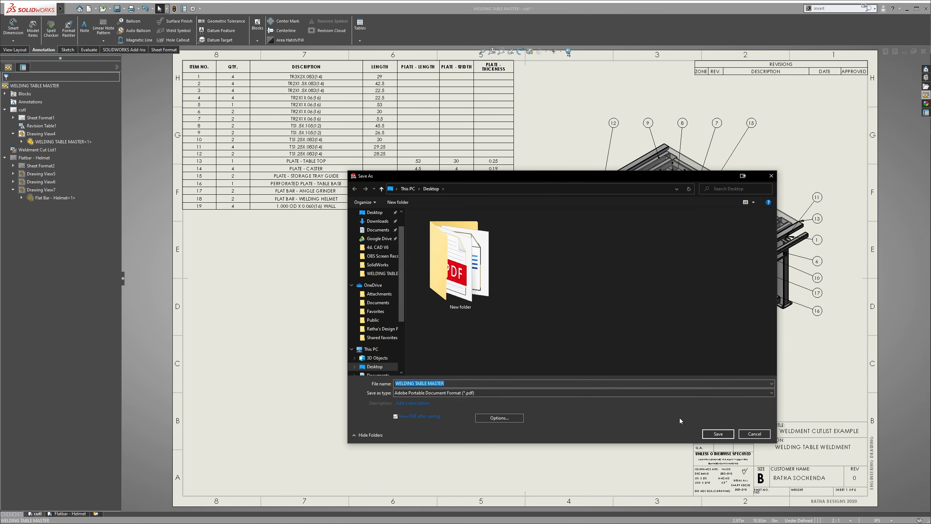
pyautogui.click(718, 433)
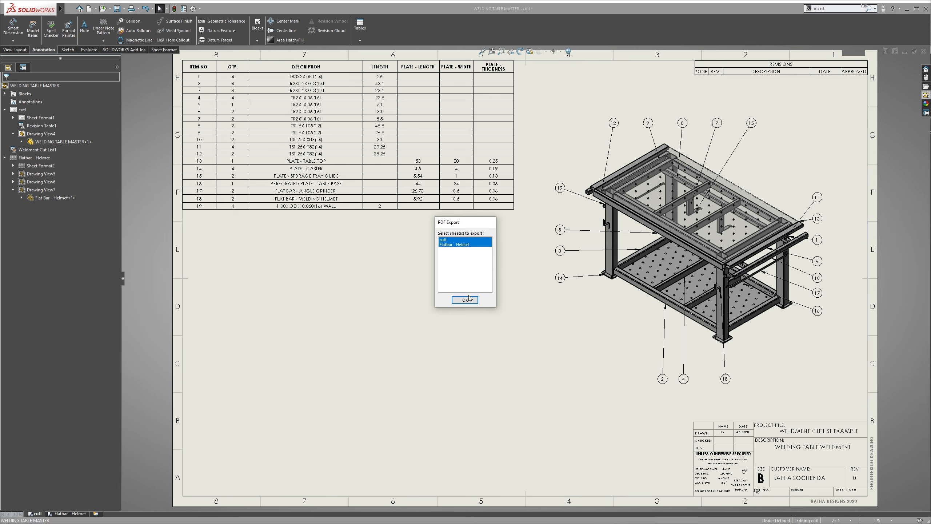
pyautogui.click(466, 300)
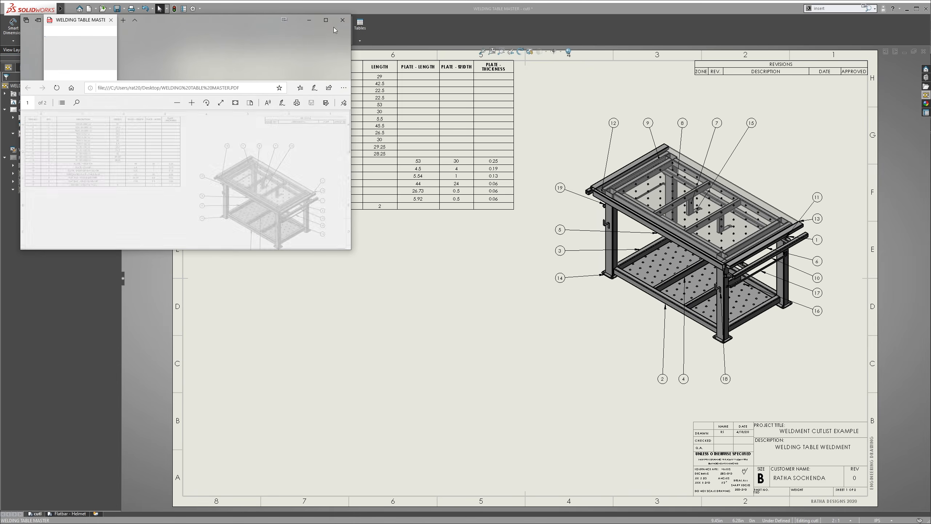
pyautogui.click(326, 20)
pyautogui.scroll(1, 491, 212)
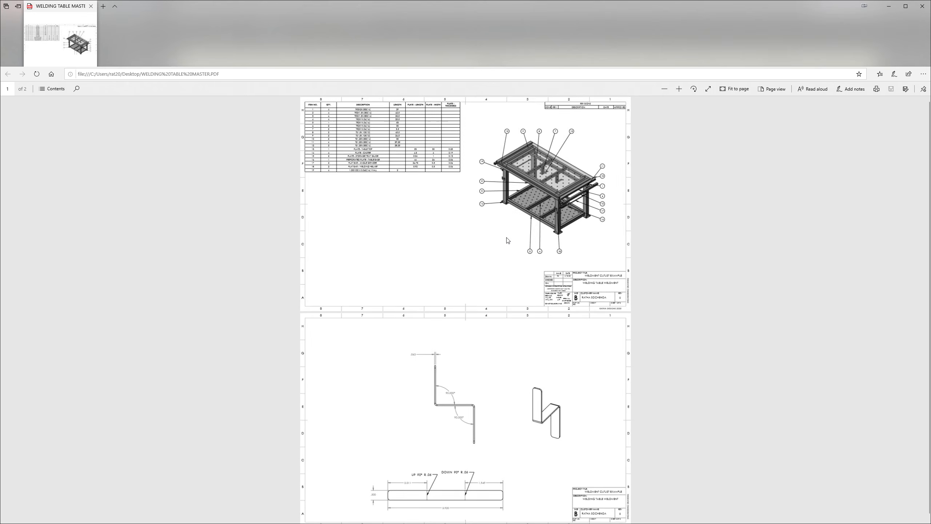